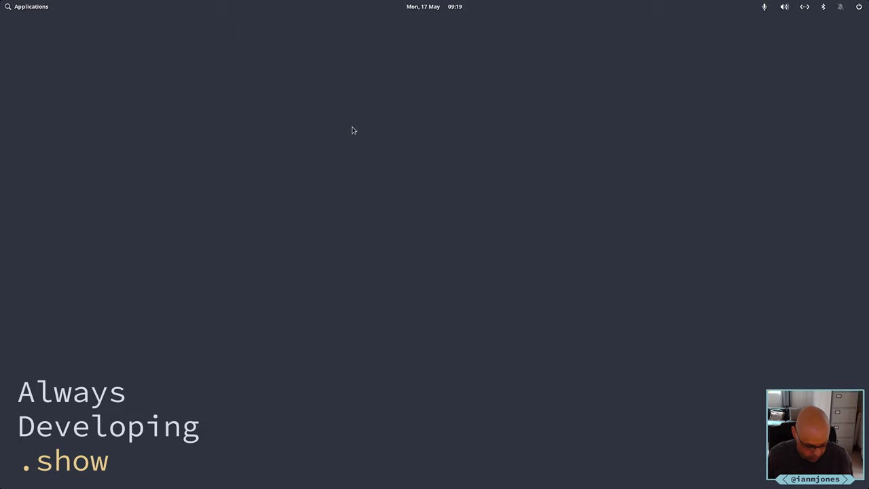
# Switch to the terminal's gm window, check the gm-web repository's Git status and fetch from the remote.
pyautogui.press('super+Right')
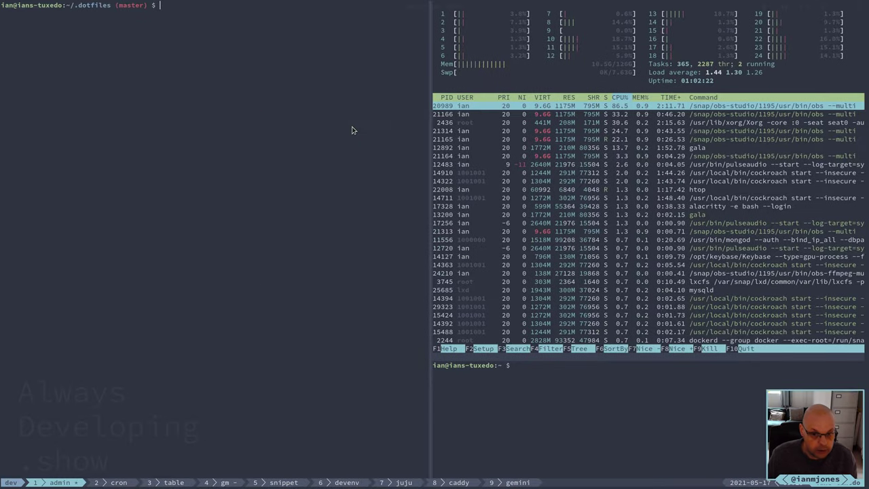
pyautogui.hotkey('ctrl', 'a')
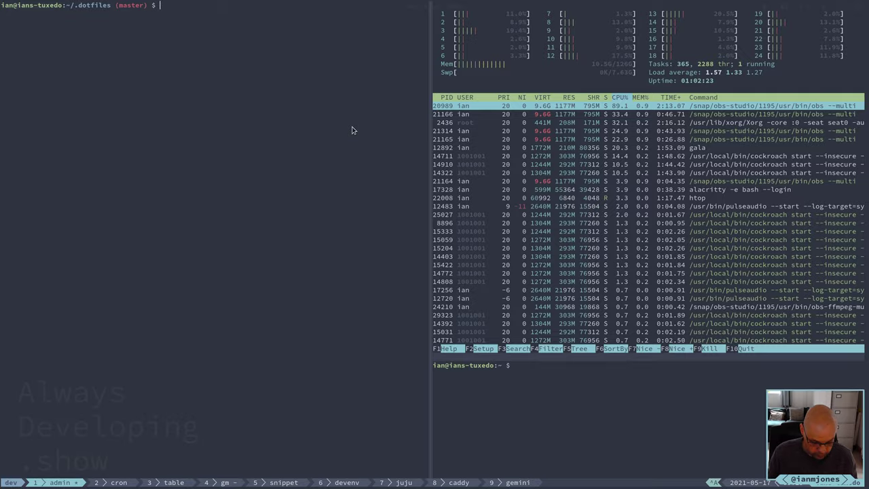
pyautogui.press('4')
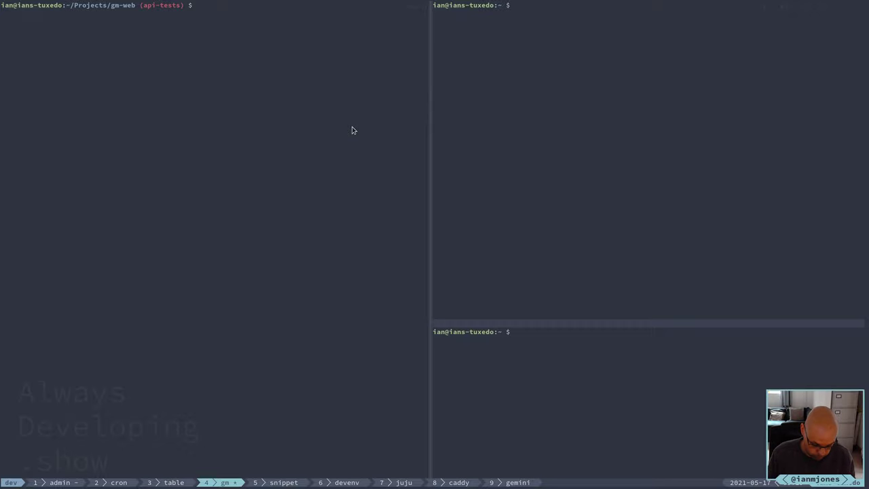
pyautogui.write('gti st')
pyautogui.press('Return')
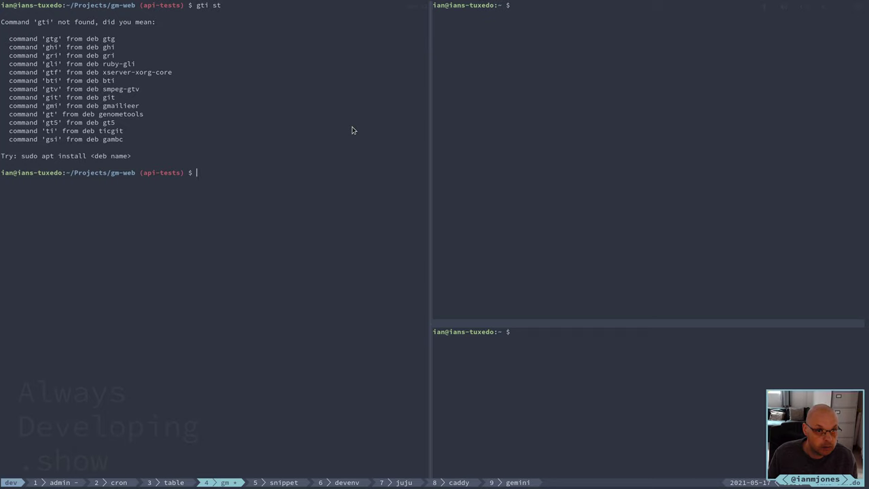
pyautogui.write('git st')
pyautogui.press('Return')
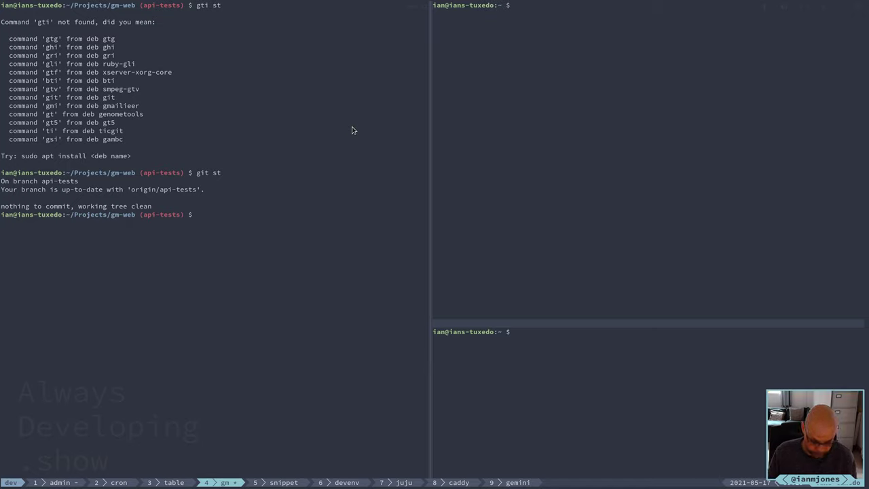
pyautogui.write('git fetch')
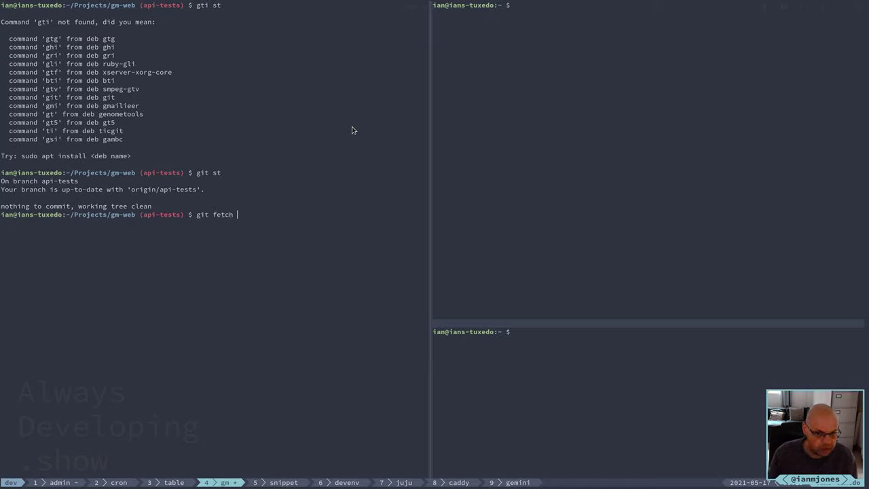
pyautogui.press('Return')
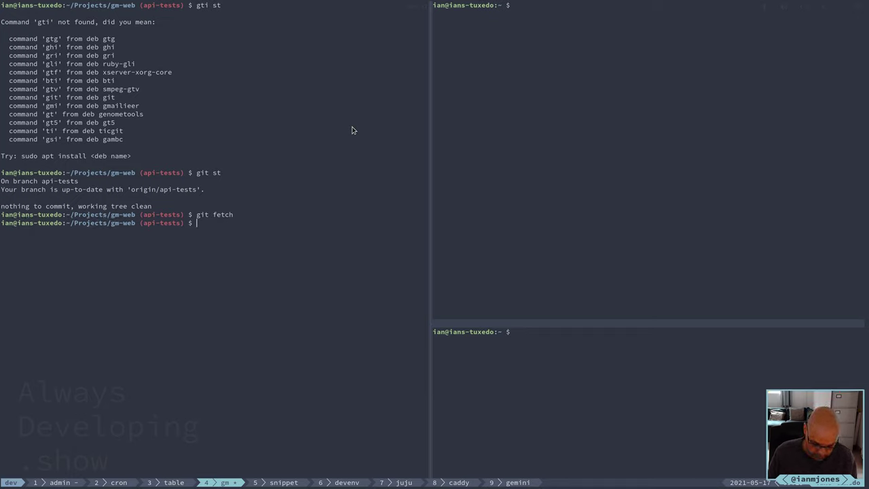
# Run watch-lxc.sh in the smaller spare terminal pane to monitor the LXC containers.
pyautogui.hotkey('ctrl', 'b')
pyautogui.press('Right')
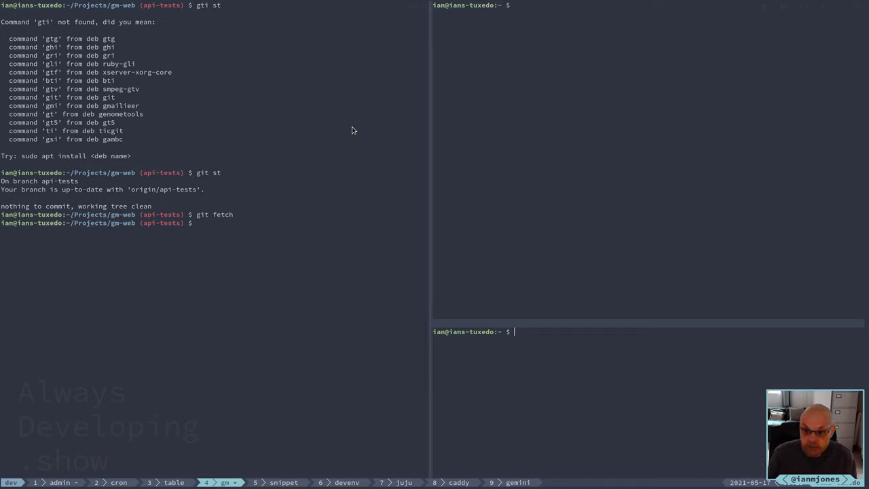
pyautogui.write('watch')
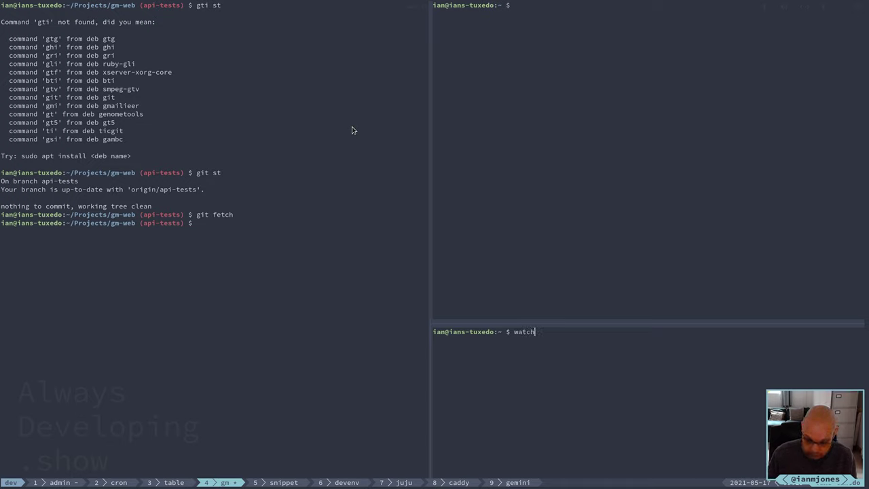
pyautogui.write('-lxc.sh')
pyautogui.press('Return')
# Run watch-juju.sh in the larger spare terminal pane to monitor the Juju status.
pyautogui.hotkey('ctrl', 'b')
pyautogui.press('Up')
pyautogui.write('watch')
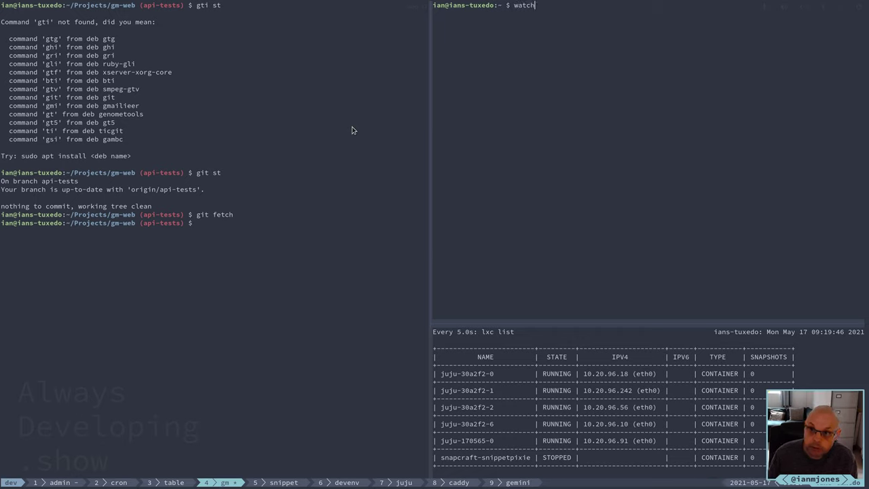
pyautogui.write('-juju.sh')
pyautogui.press('Return')
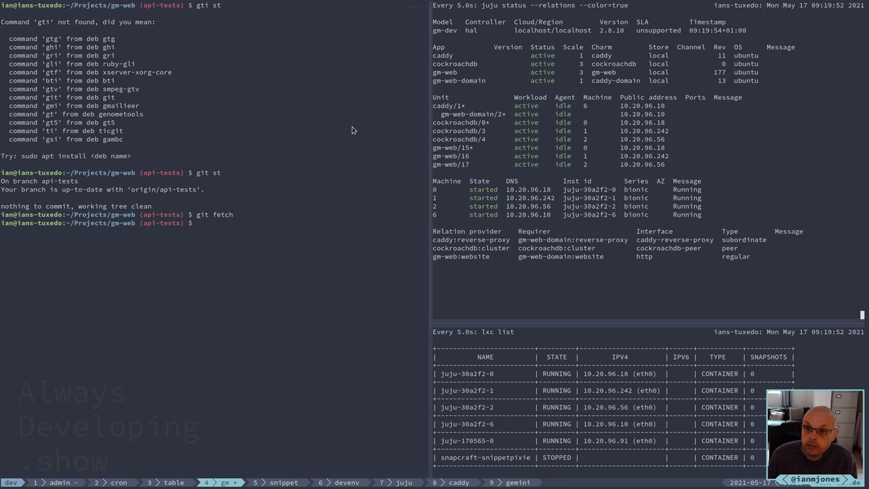
# Return to the gm-web shell and rebuild the project from scratch with make clean and make.
pyautogui.hotkey('ctrl', 'b')
pyautogui.press('Left')
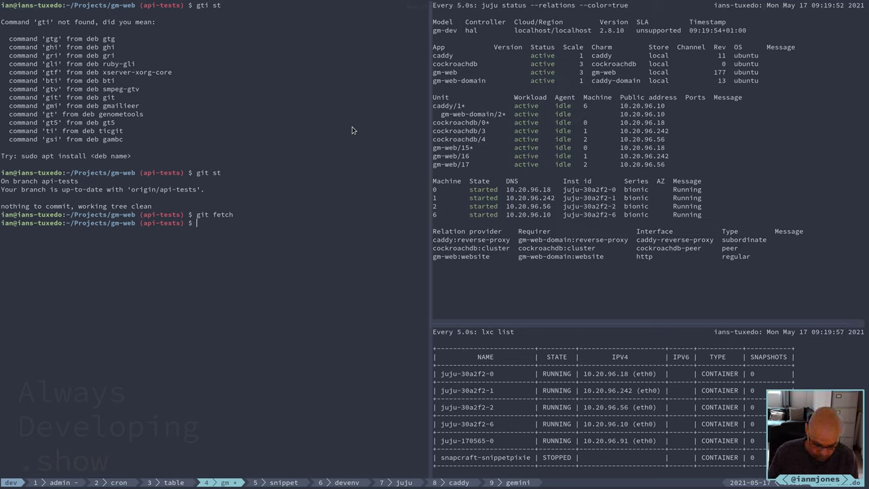
pyautogui.write('make cla')
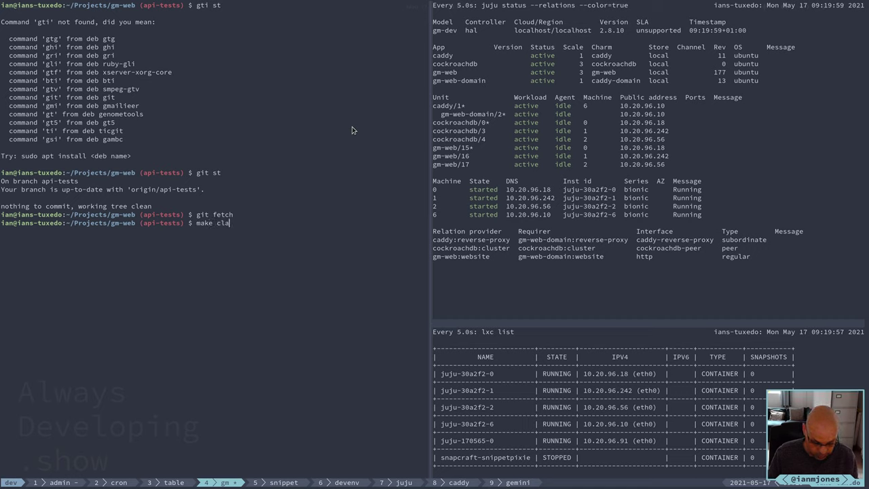
pyautogui.press('BackSpace')
pyautogui.write('ean')
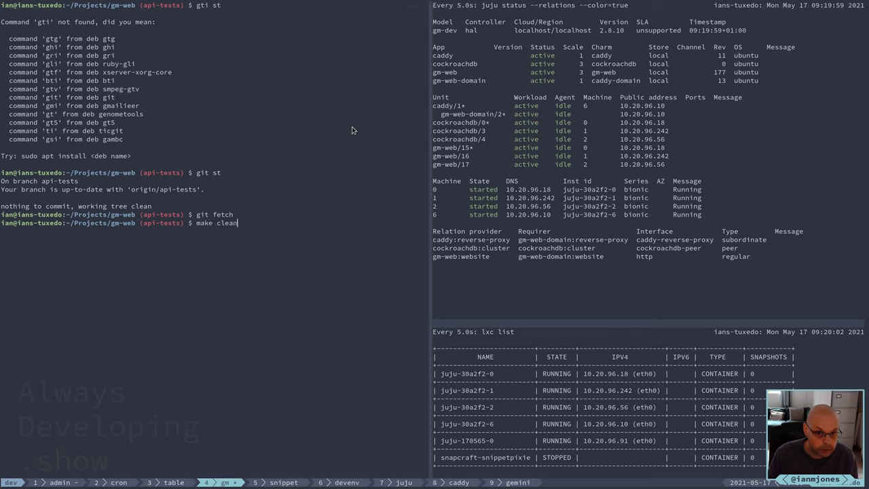
pyautogui.press('Return')
pyautogui.write('make')
pyautogui.press('Return')
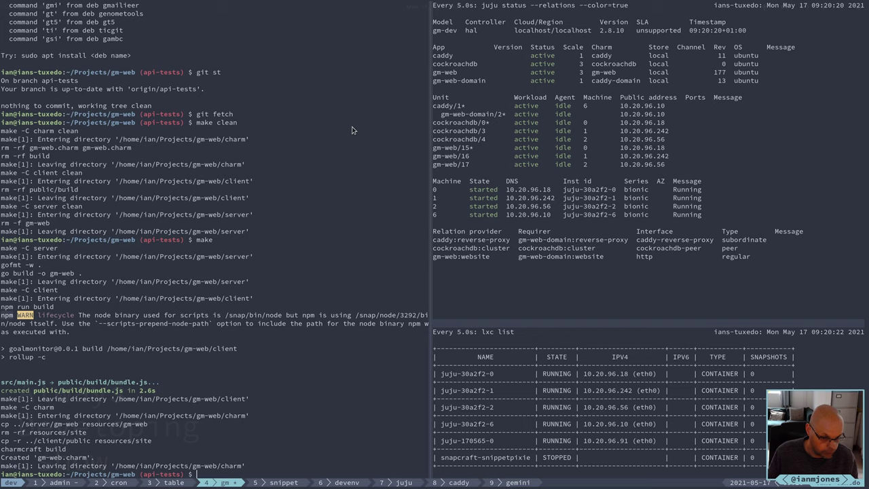
# Upgrade the gm-web charm in the development model with make upgrade-dev.
pyautogui.write('make upg')
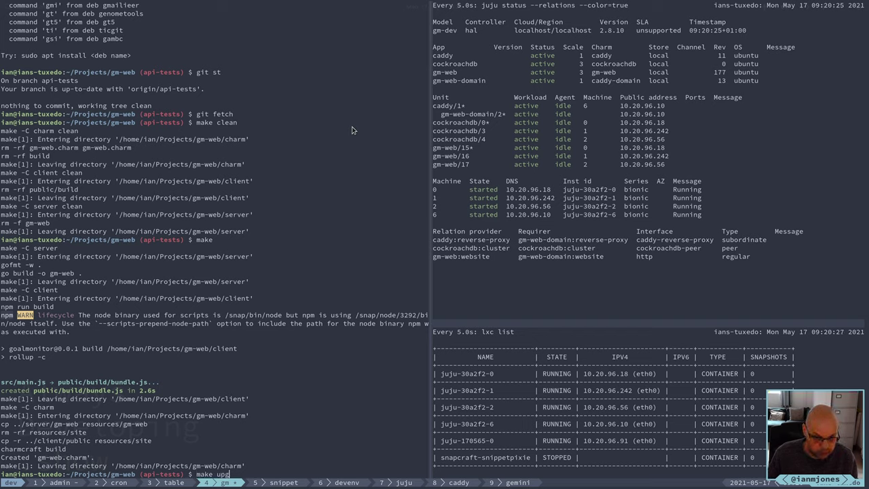
pyautogui.press('Tab')
pyautogui.press('Return')
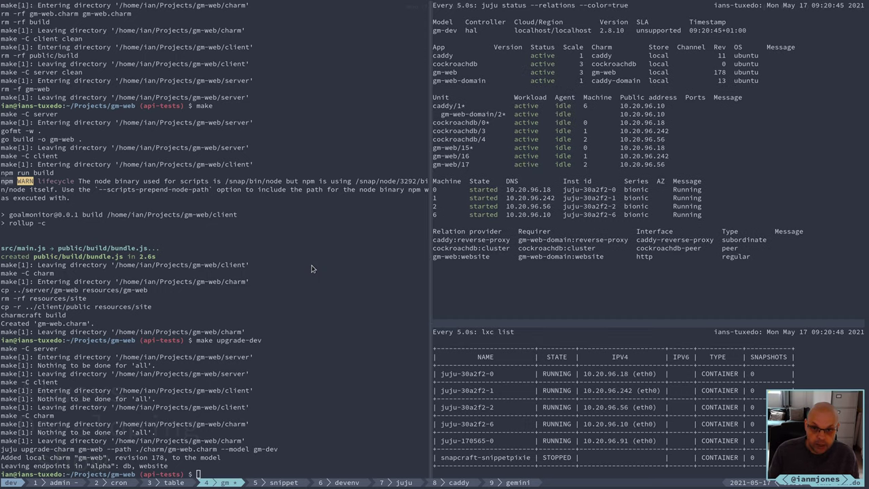
# Switch to Firefox, load goalmonitor.local and open its Goals page.
pyautogui.hotkey('alt', 'Tab')
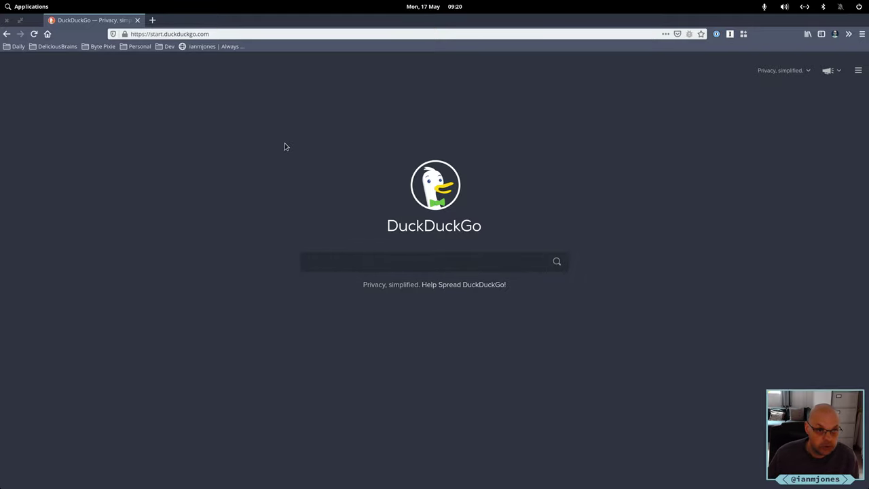
pyautogui.hotkey('ctrl', 'l')
pyautogui.write('goal')
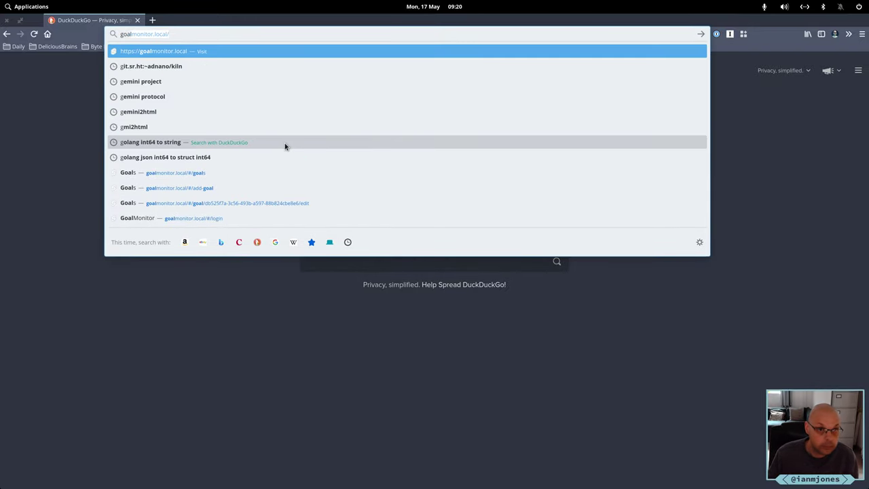
pyautogui.press('Return')
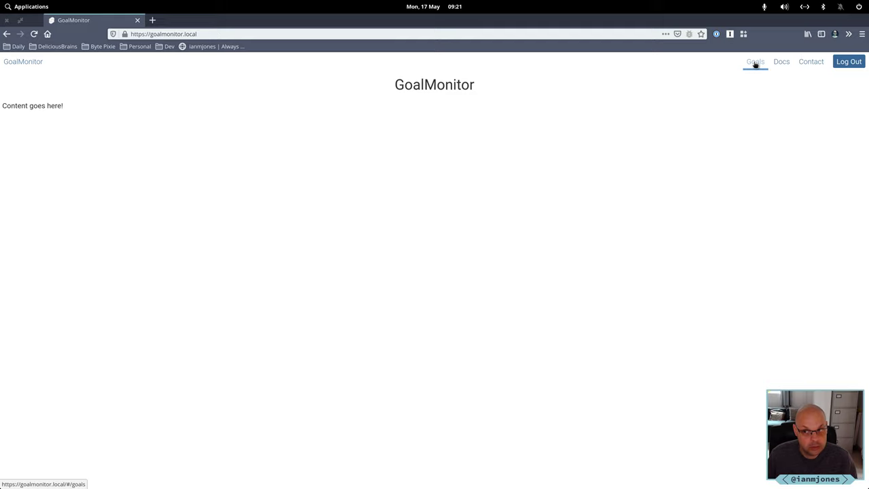
pyautogui.click(755, 62)
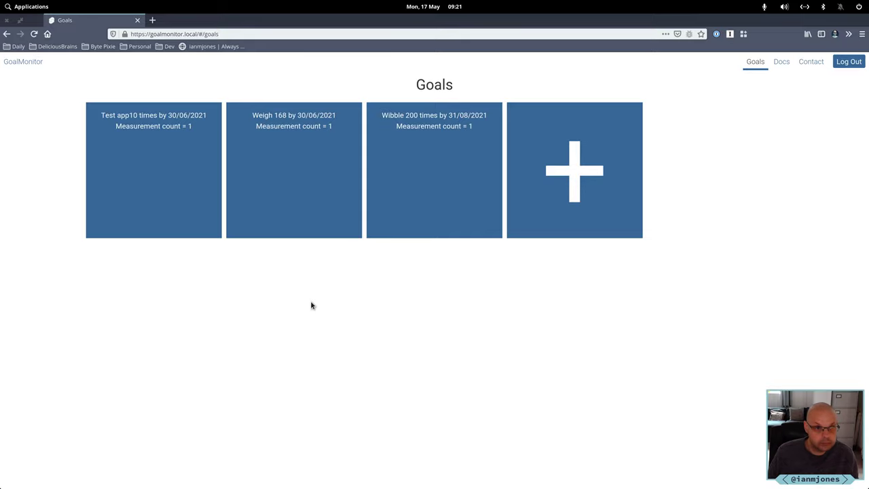
# Tile the Goals browser window on half of the screen and place a new browser window beside it.
pyautogui.press('super+Left')
pyautogui.hotkey('ctrl', 'n')
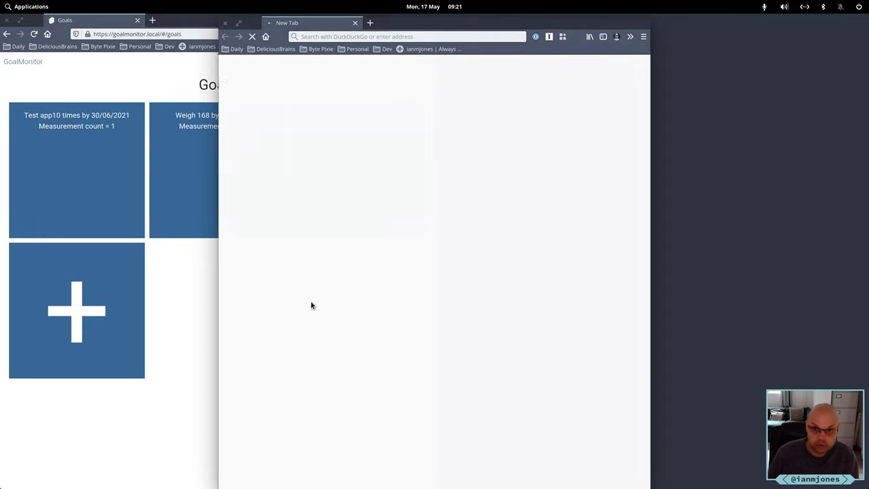
pyautogui.press('super+Right')
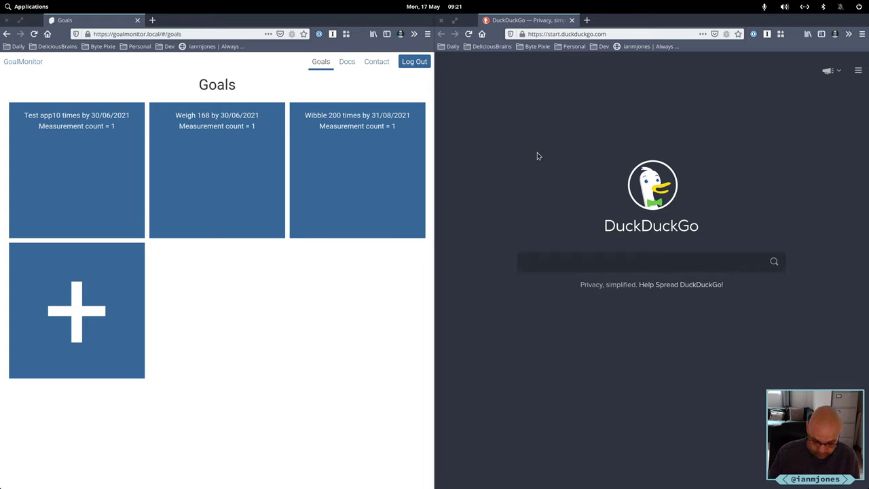
# Load todo.sr.ht in the new browser window and open the goalmonitor tracker's ticket submission form.
pyautogui.hotkey('ctrl', 'l')
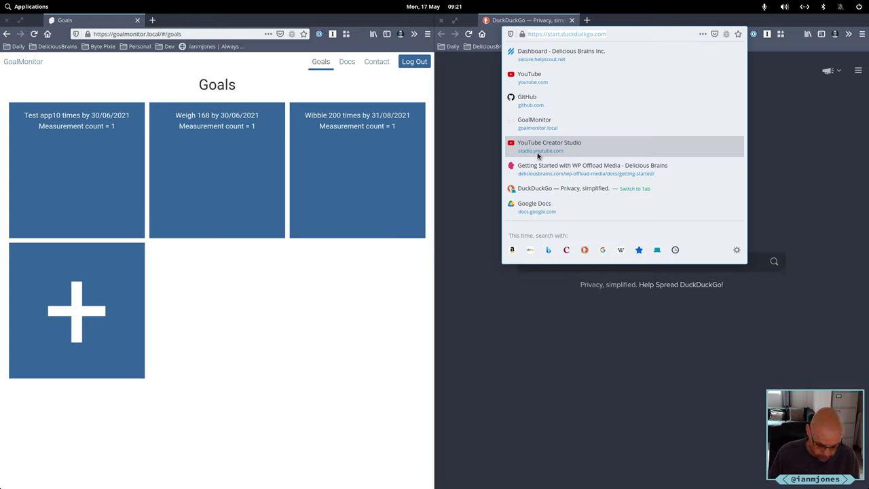
pyautogui.write('todo')
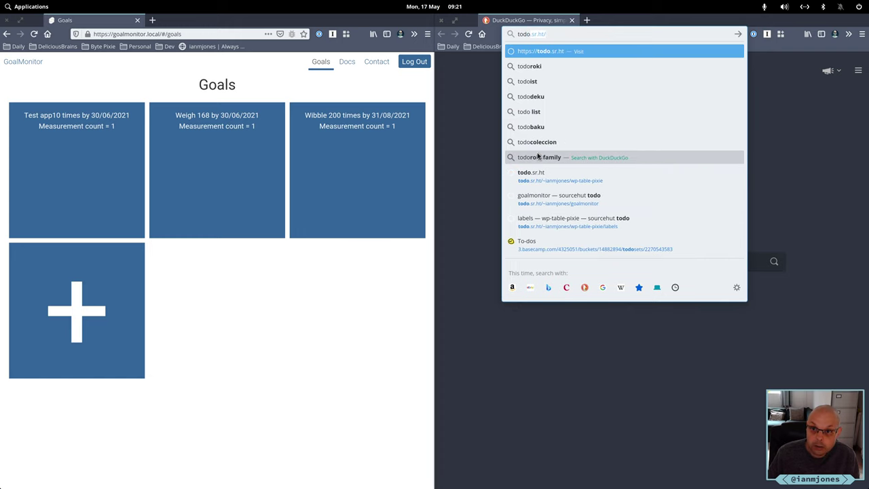
pyautogui.press('Return')
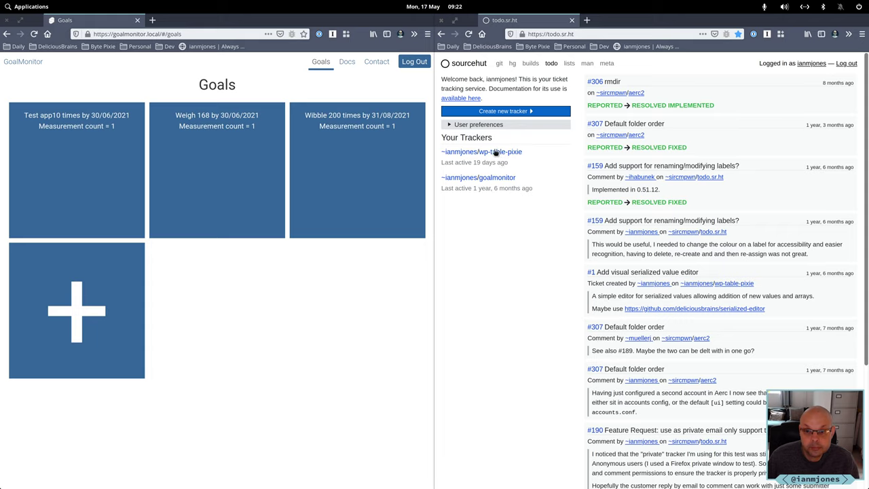
pyautogui.click(500, 178)
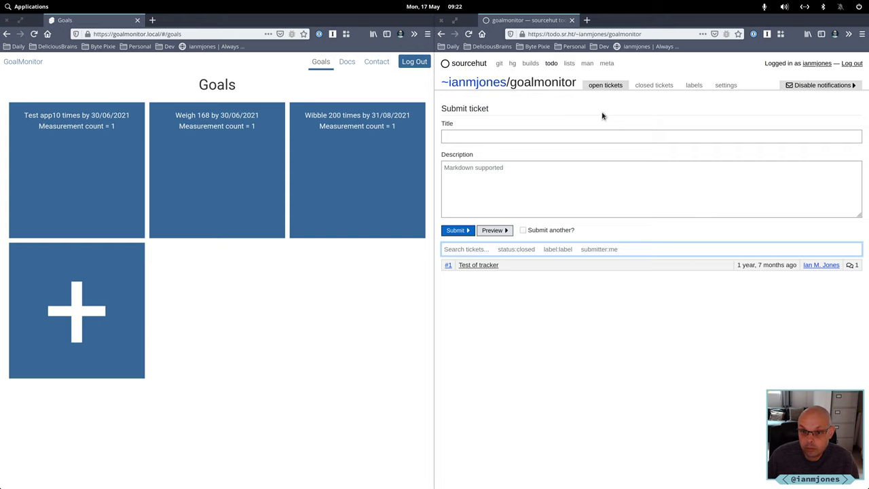
pyautogui.click(566, 135)
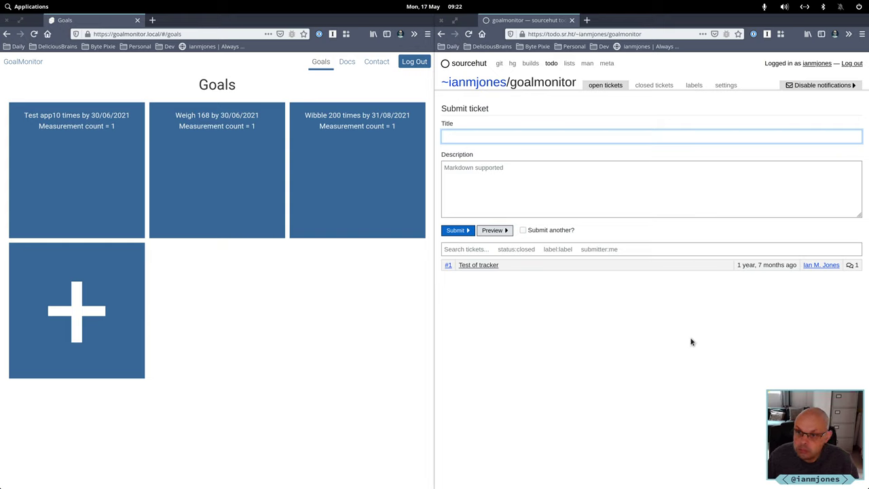
# Add a label named "bug" with the red colour #EA1111 to the goalmonitor tracker.
pyautogui.click(693, 85)
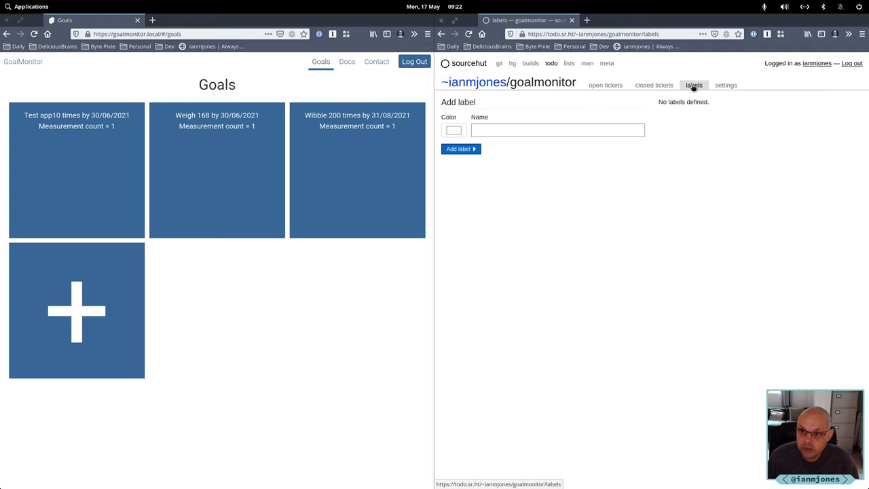
pyautogui.click(454, 131)
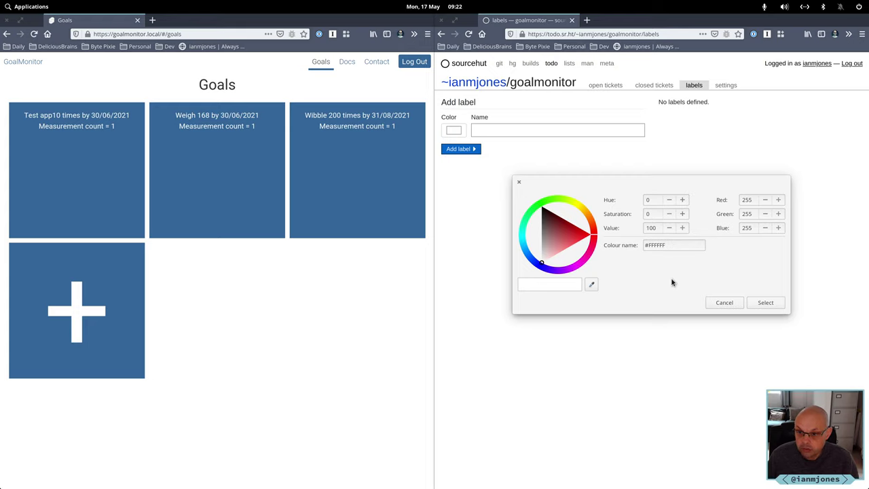
pyautogui.click(583, 234)
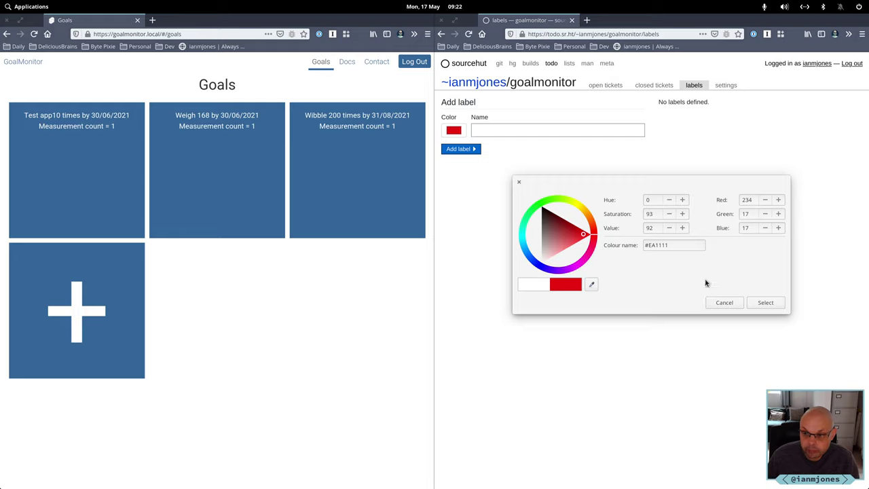
pyautogui.click(768, 302)
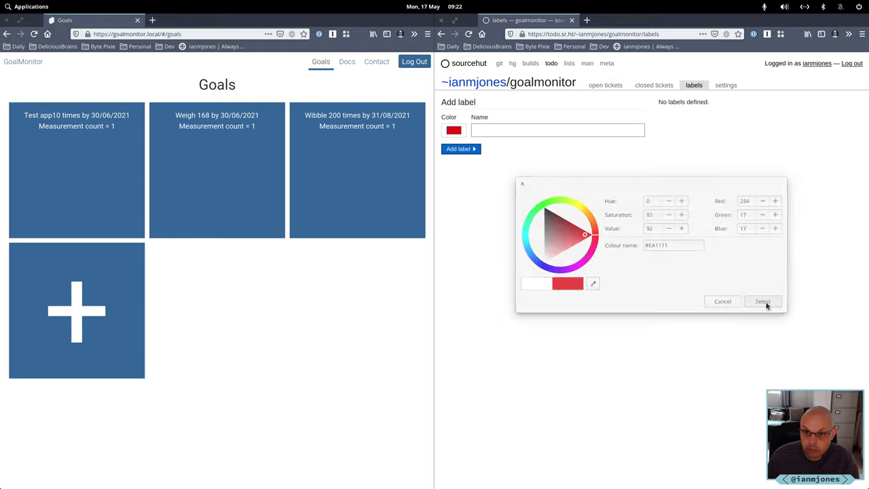
pyautogui.click(572, 133)
pyautogui.write('bug')
pyautogui.press('Return')
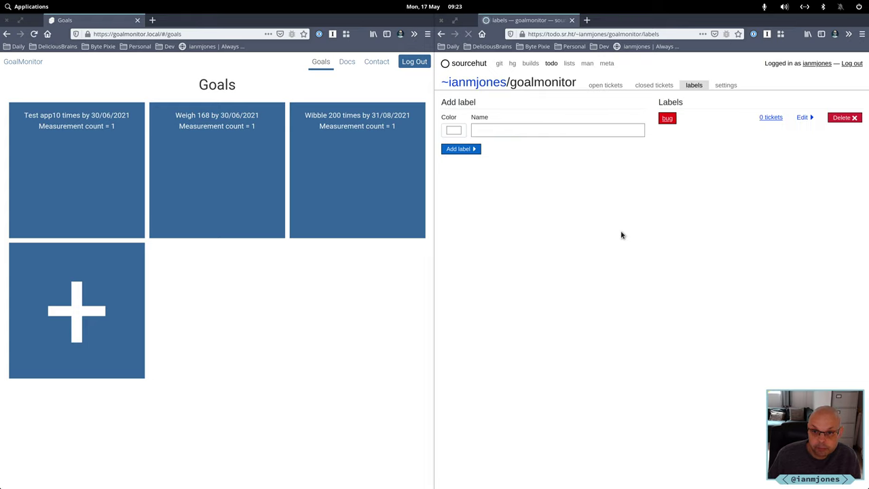
# Add a label named "feature" with the blue colour #1728ED to the goalmonitor tracker.
pyautogui.click(453, 131)
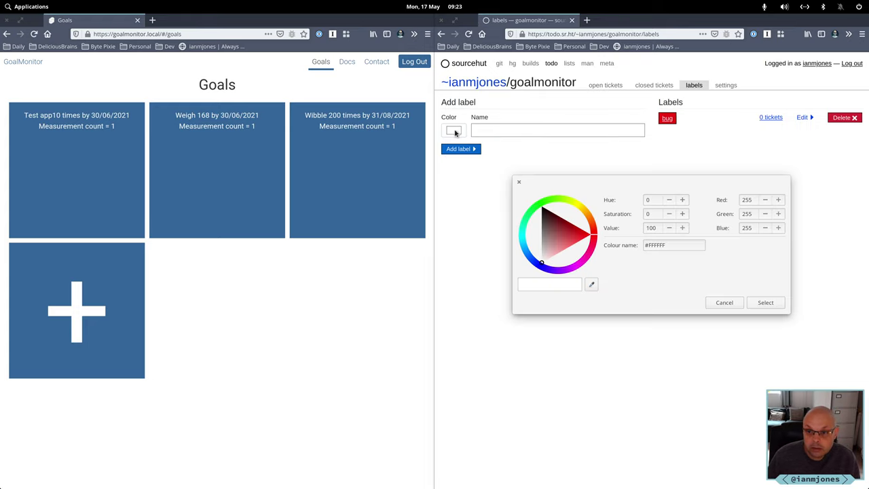
pyautogui.click(537, 267)
pyautogui.click(543, 255)
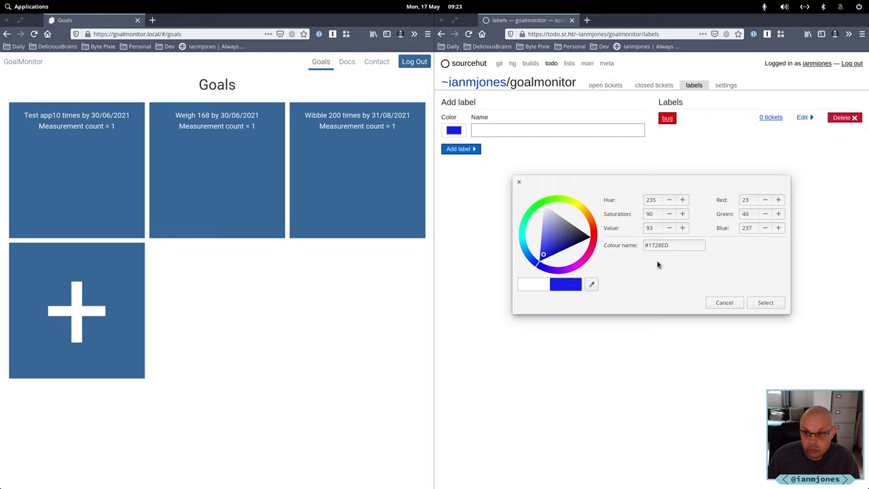
pyautogui.click(764, 303)
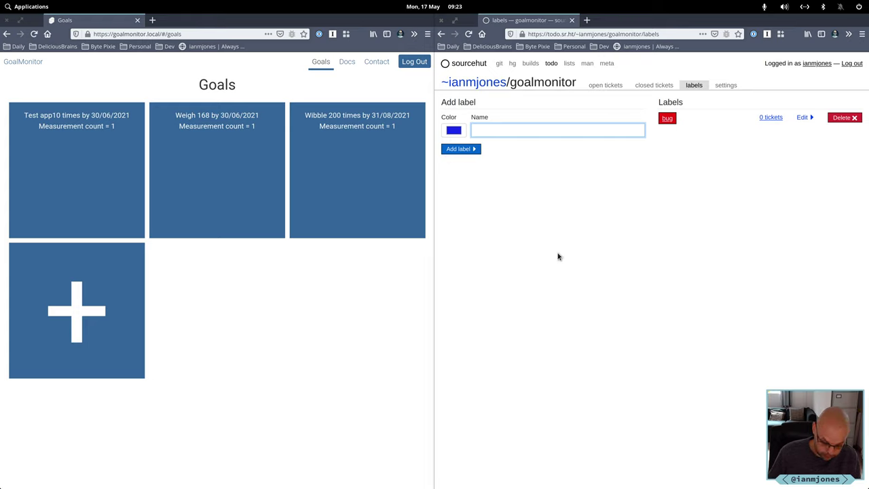
pyautogui.write('feature')
pyautogui.press('Return')
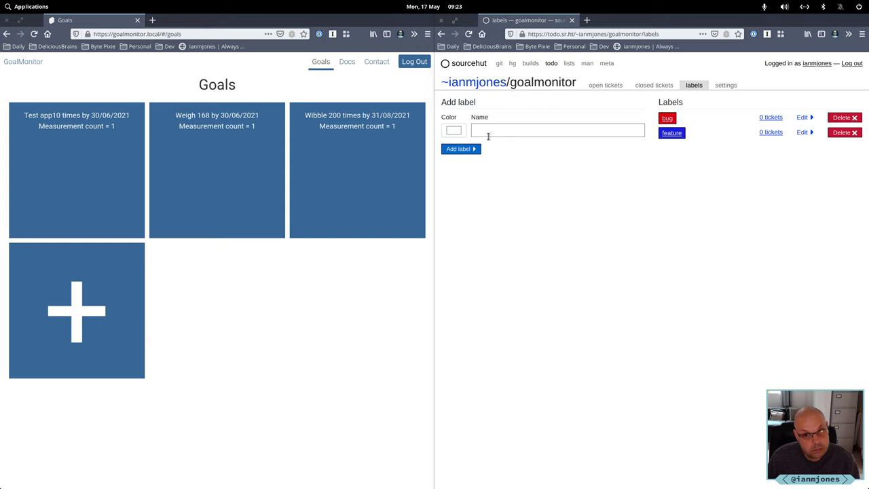
# Add a label named "task" with the orange colour #F18D13 to the goalmonitor tracker.
pyautogui.click(454, 130)
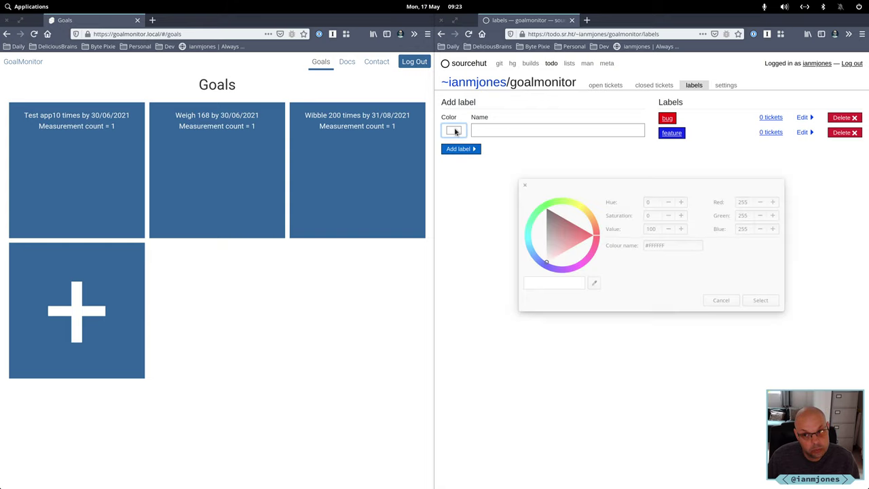
pyautogui.click(588, 213)
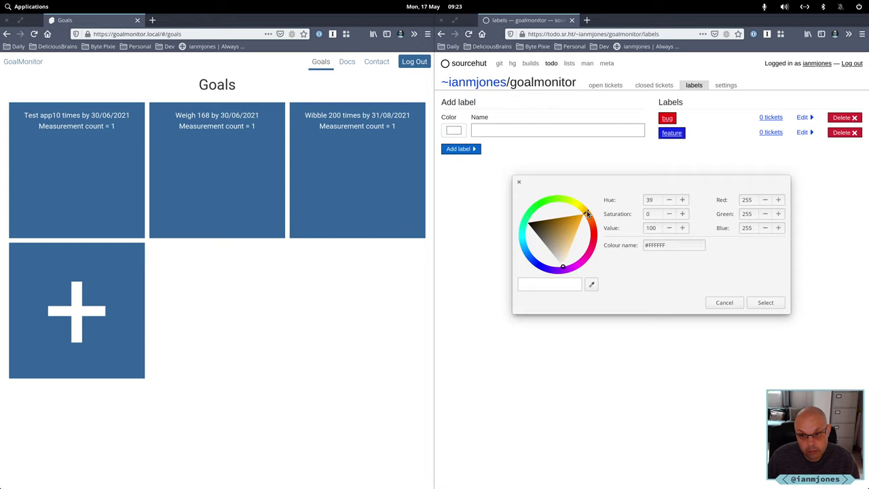
pyautogui.click(588, 217)
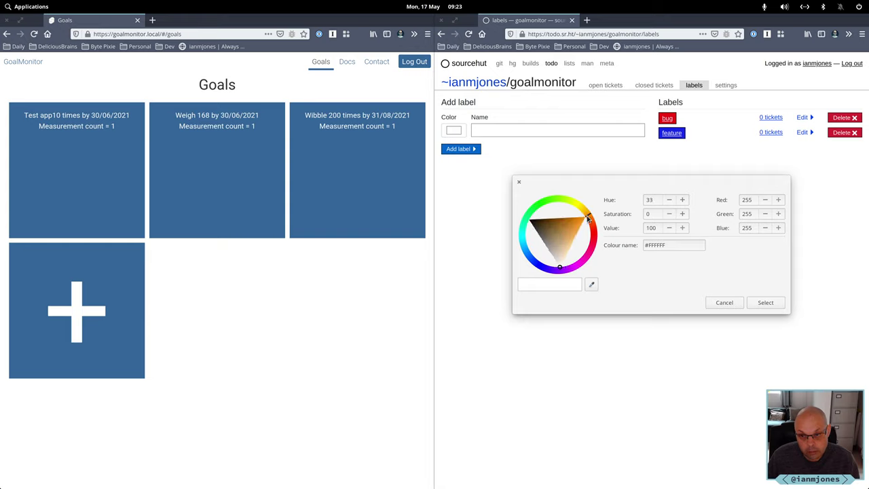
pyautogui.click(581, 222)
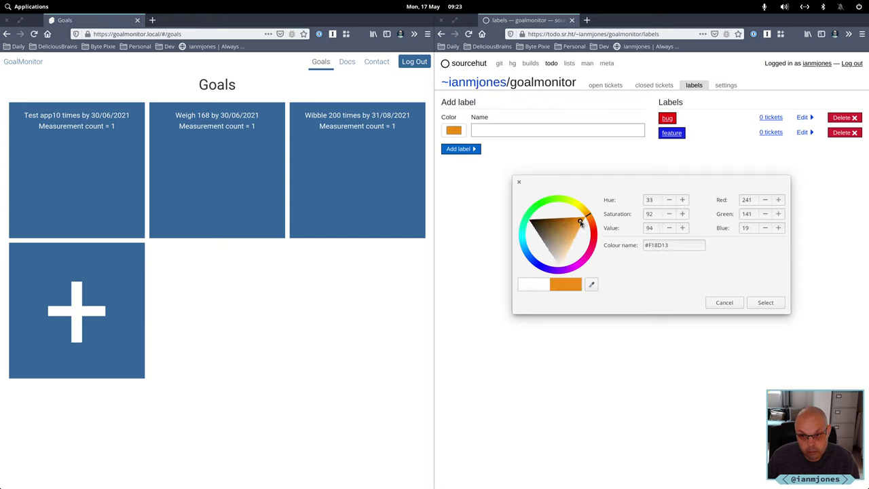
pyautogui.click(767, 303)
pyautogui.click(509, 131)
pyautogui.write('task')
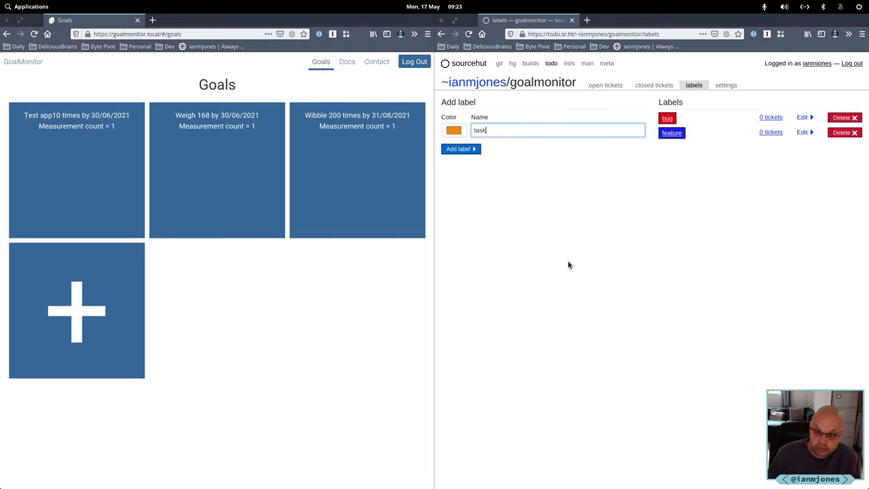
pyautogui.press('Return')
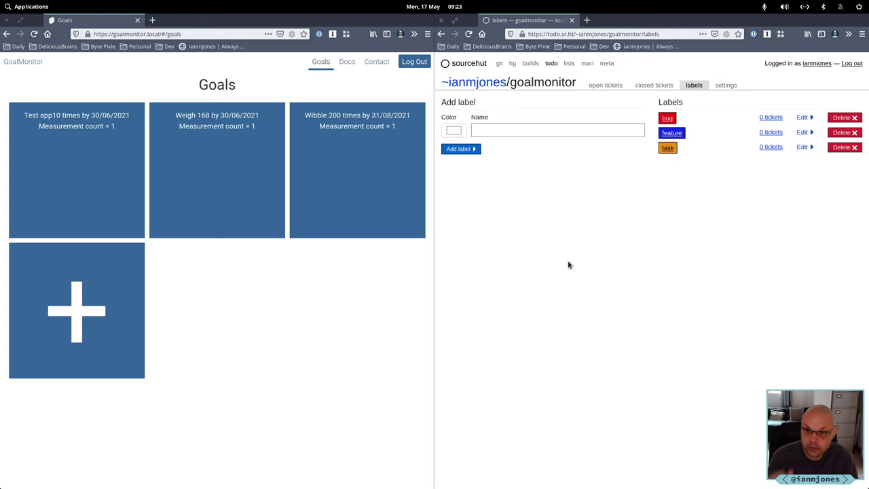
# Open the tracker's ticket submission form and enter the title "Goal title should have better handling of prefix and suffix".
pyautogui.click(610, 85)
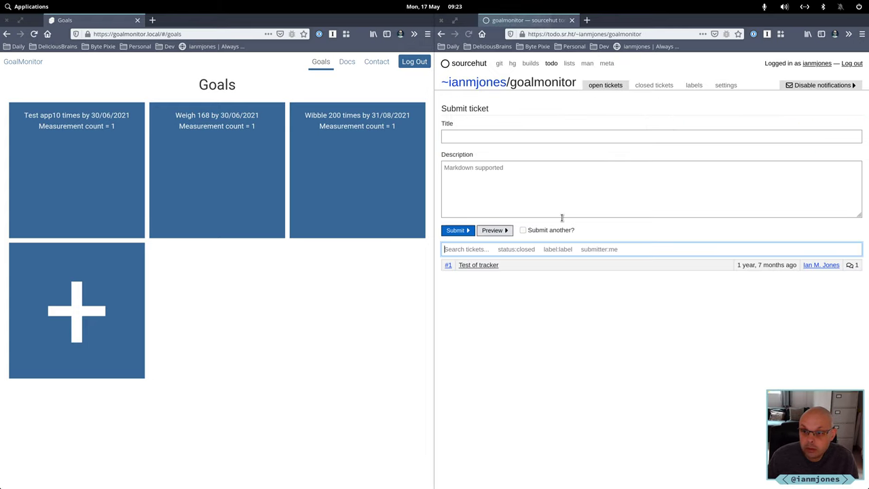
pyautogui.click(485, 139)
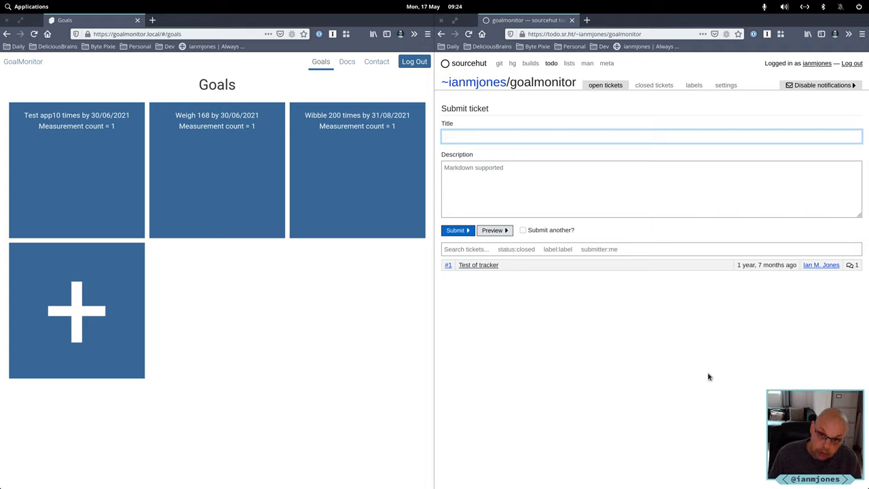
pyautogui.write('Goal')
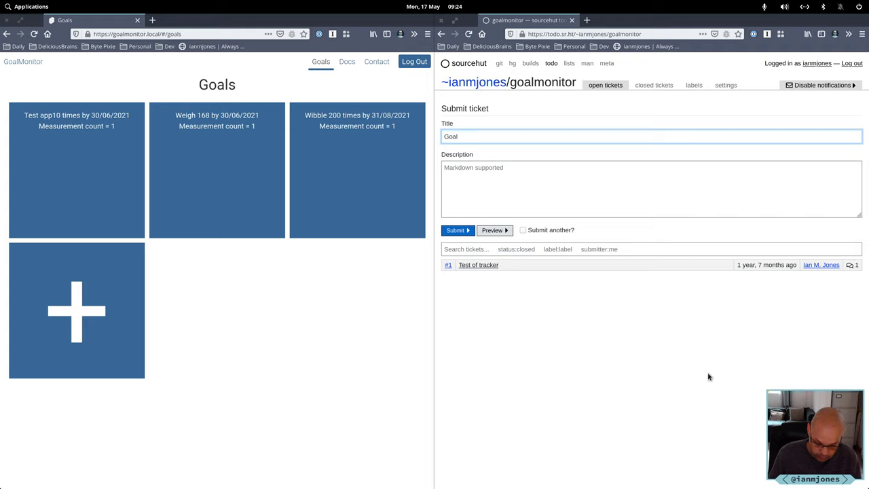
pyautogui.write(' title')
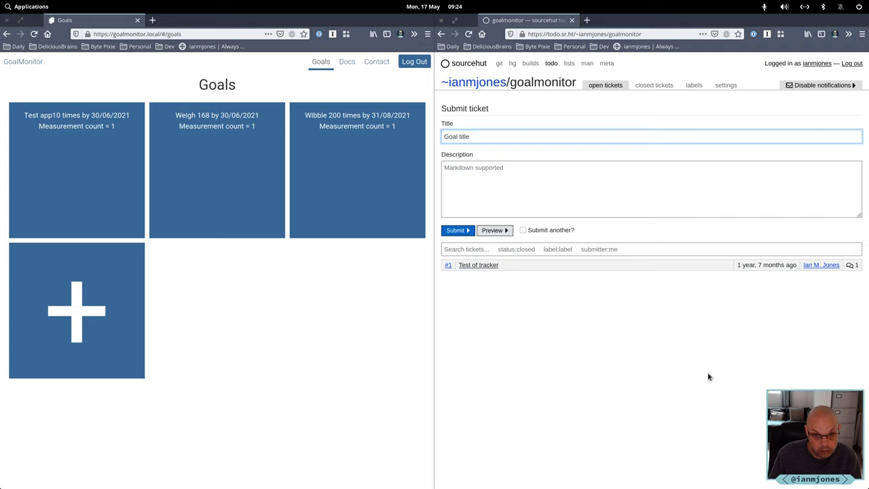
pyautogui.write('should')
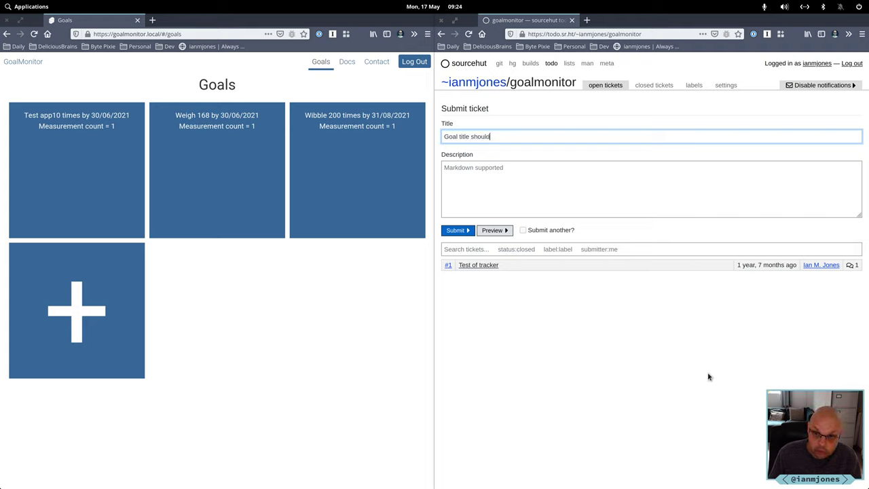
pyautogui.write(' have')
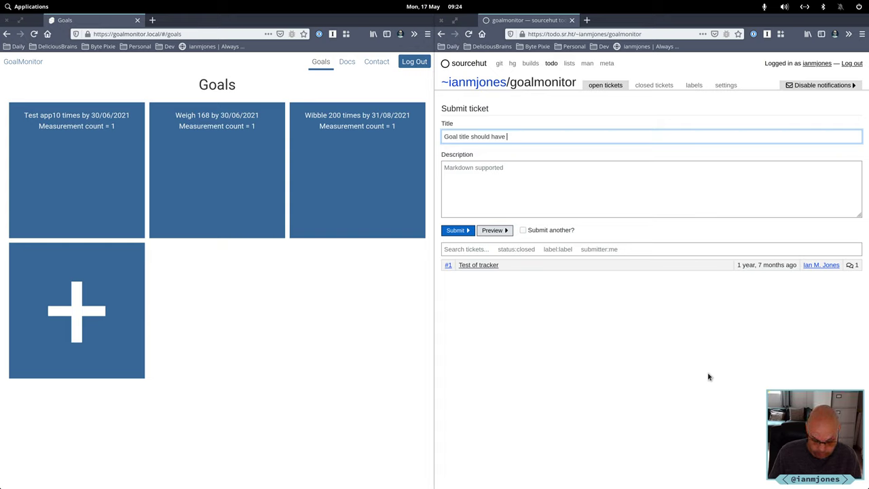
pyautogui.write('better h')
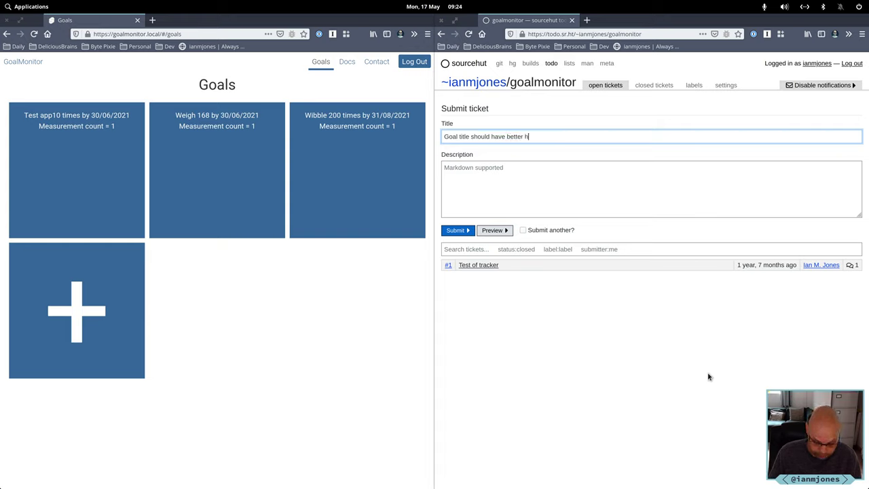
pyautogui.write('andling of ')
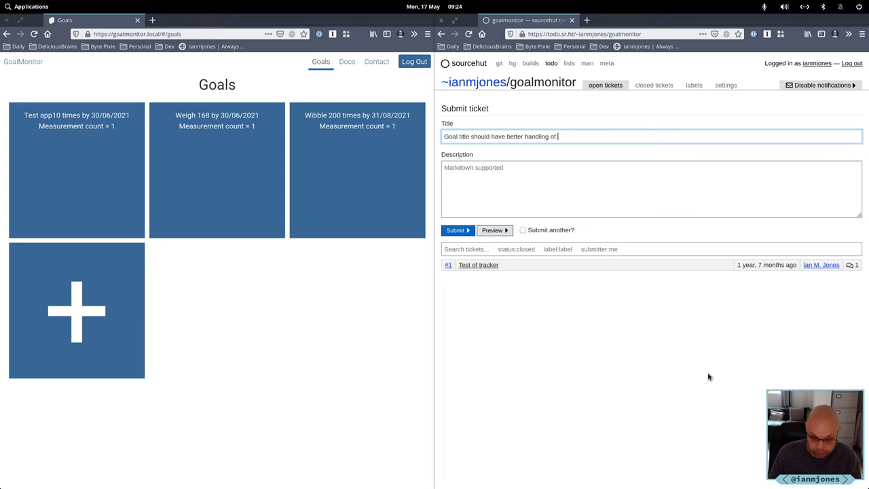
pyautogui.write('prefix and suffix')
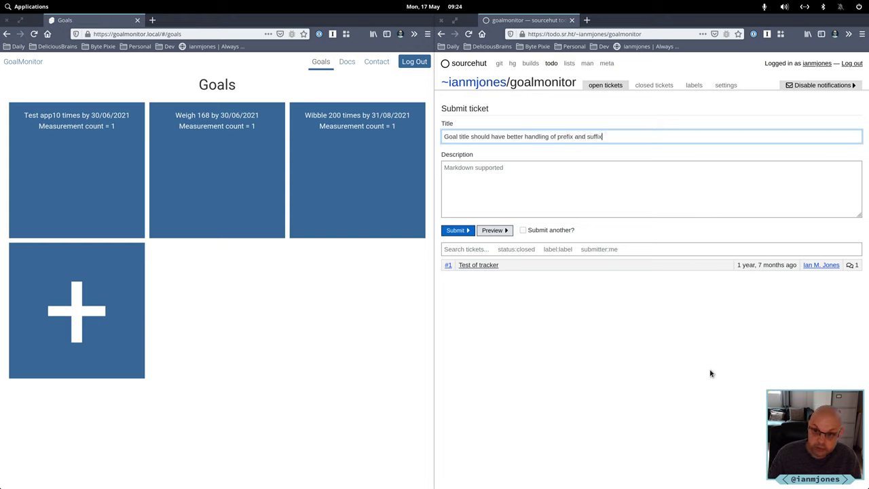
# Enter the ticket description "Prefix and suffix should both optionally have space after or before respectively".
pyautogui.click(603, 165)
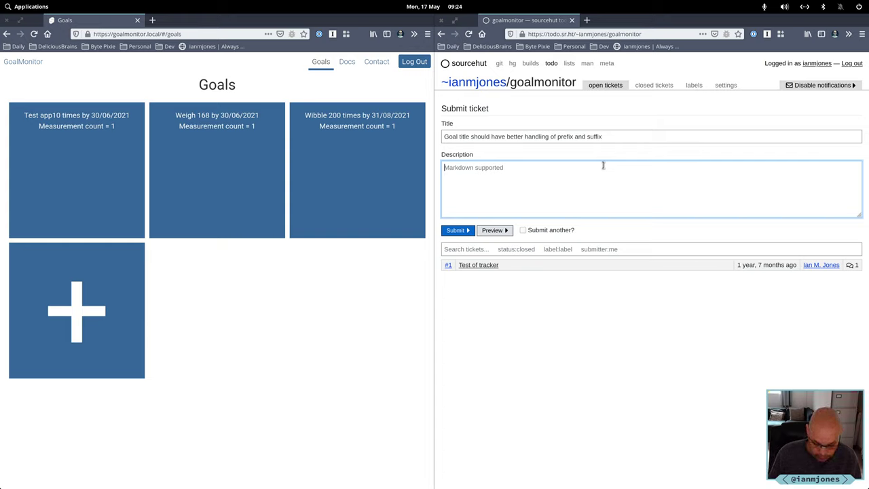
pyautogui.write('Prefix and ')
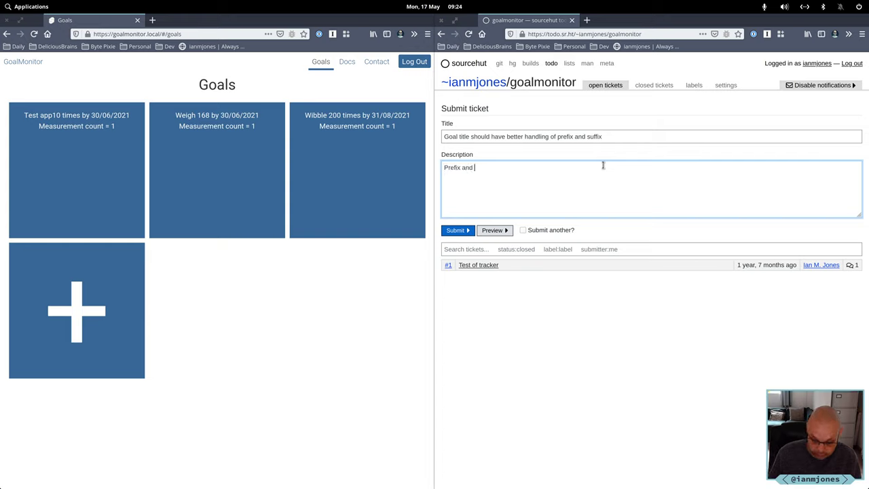
pyautogui.write('suffix')
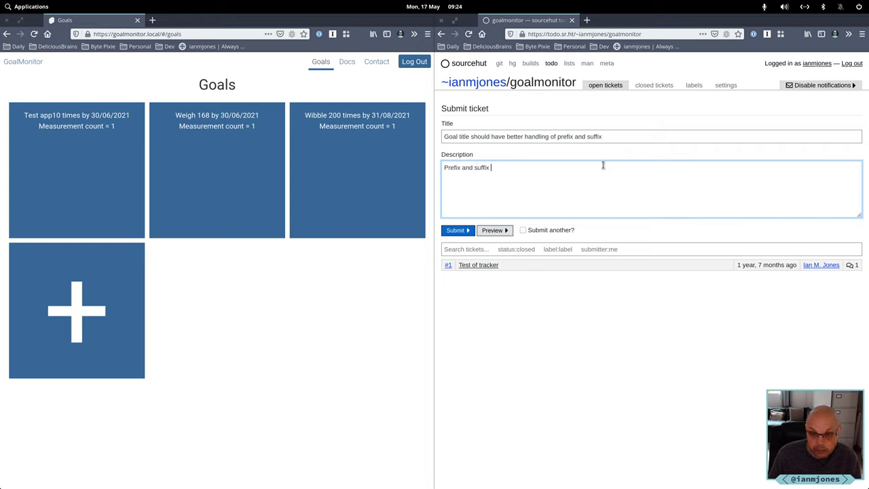
pyautogui.write(' should ')
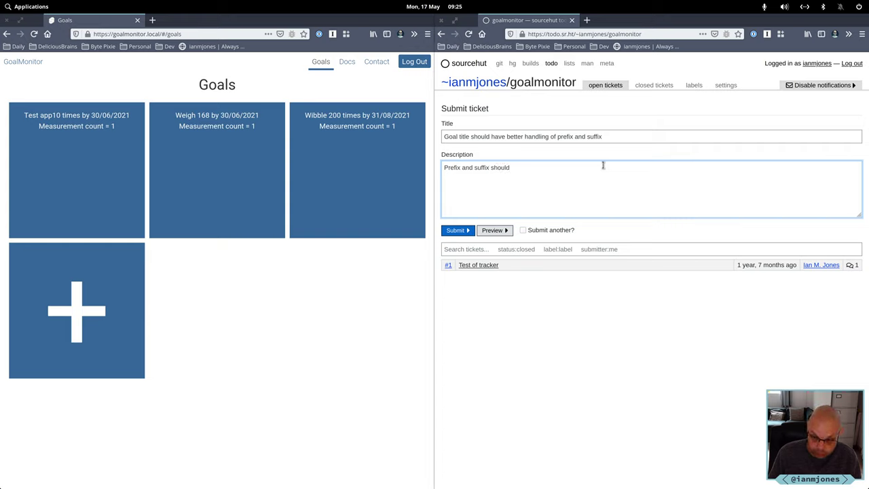
pyautogui.write('b')
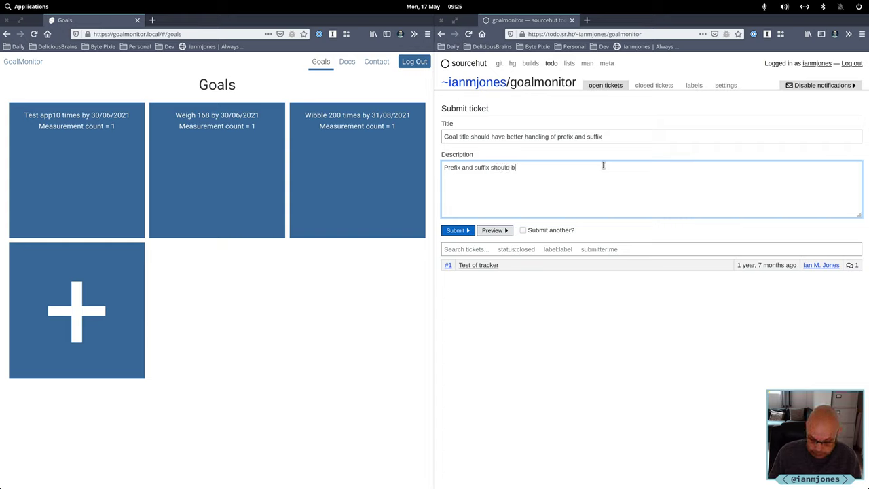
pyautogui.write('oth o')
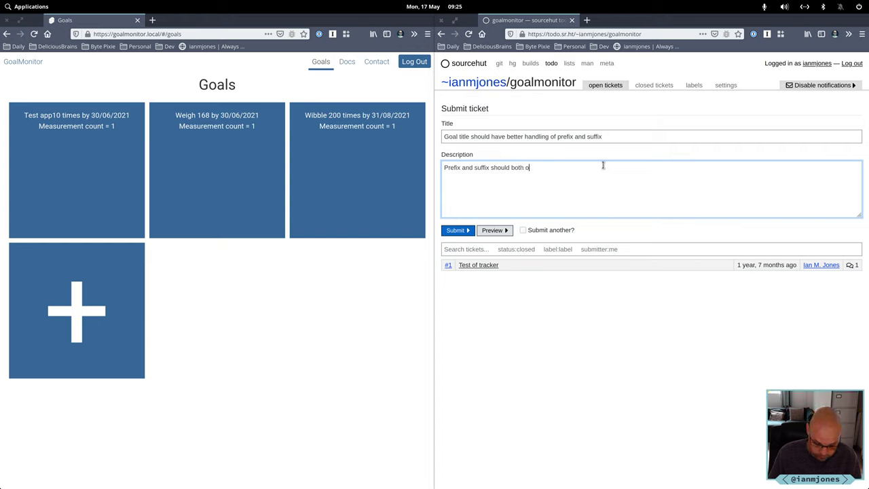
pyautogui.write('ptionally')
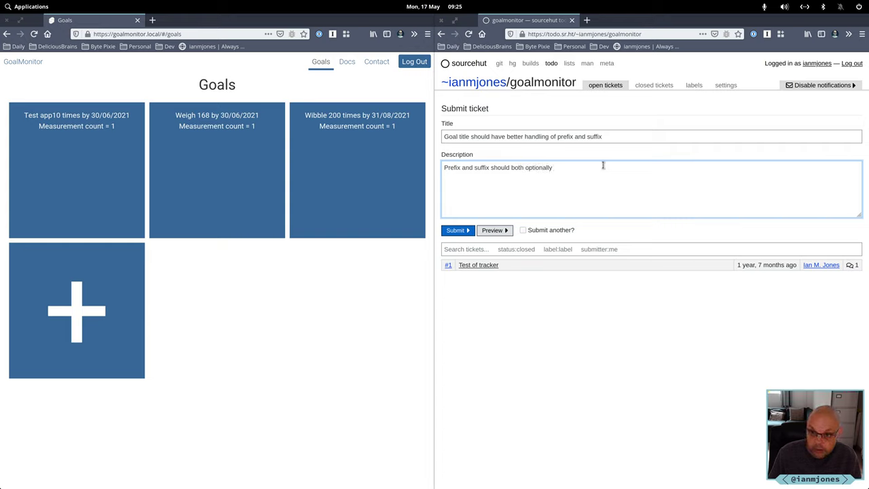
pyautogui.write(' have')
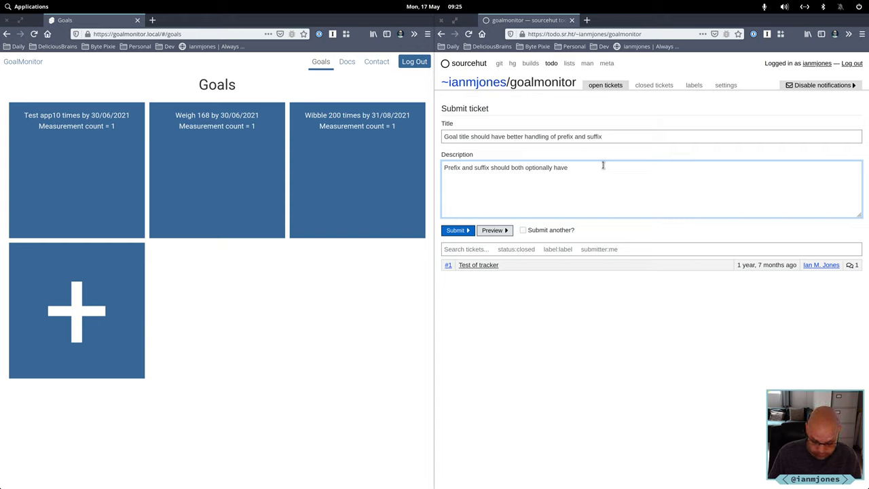
pyautogui.write(' space')
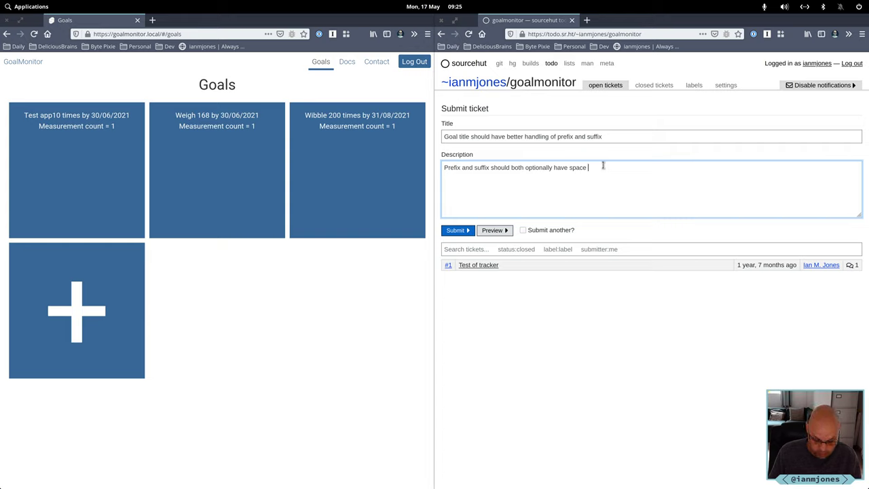
pyautogui.write('after')
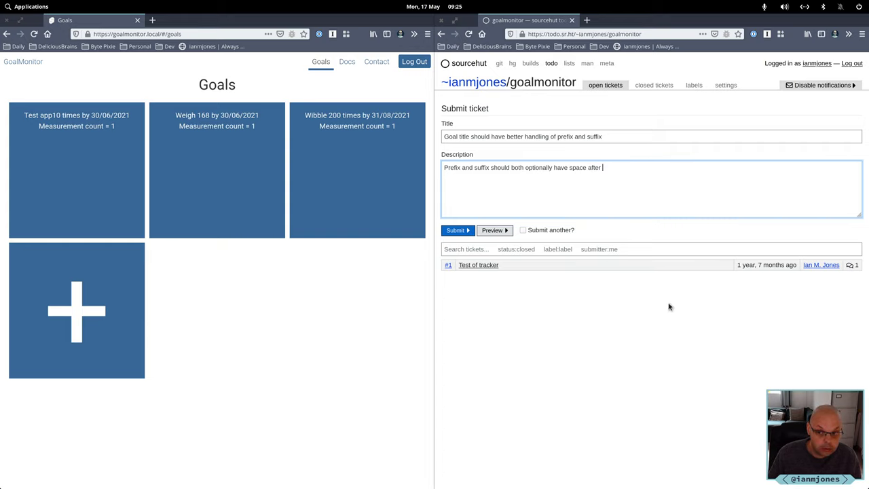
pyautogui.write(' or ')
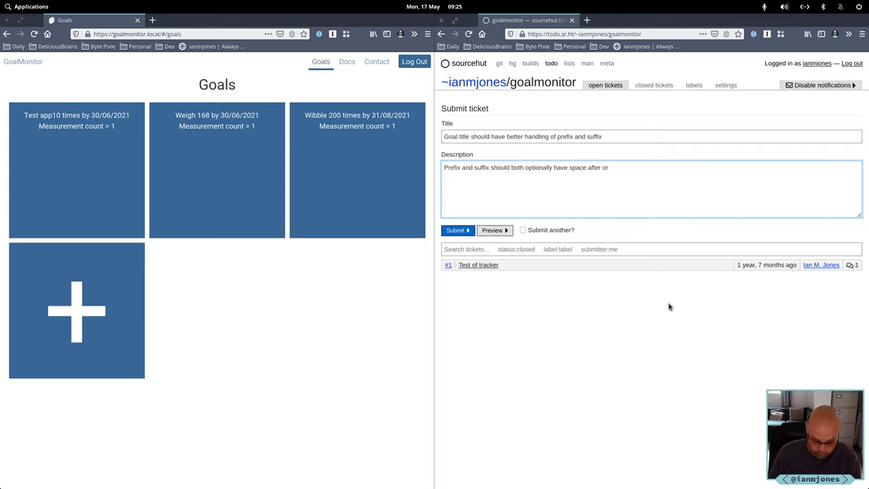
pyautogui.write('before ')
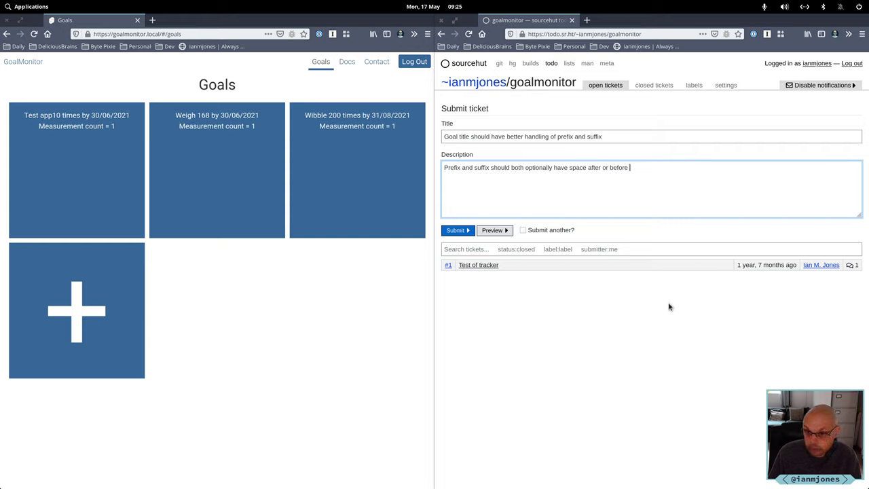
pyautogui.write('respe')
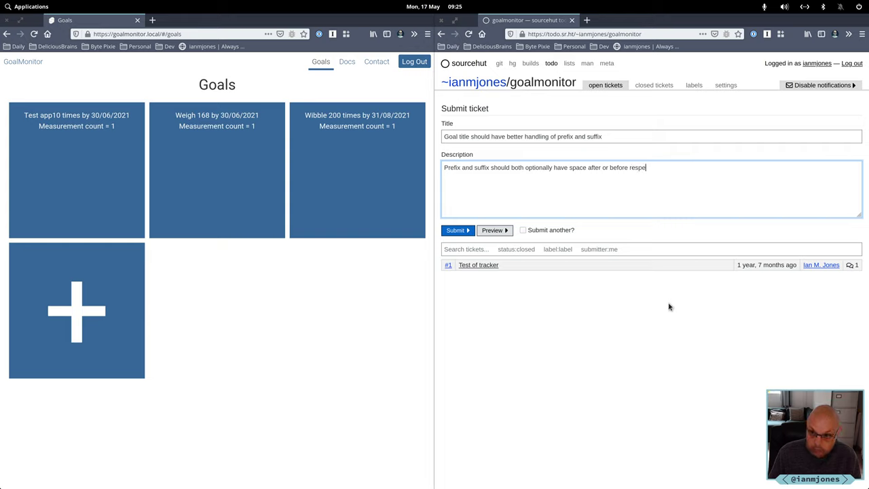
pyautogui.write('cticel')
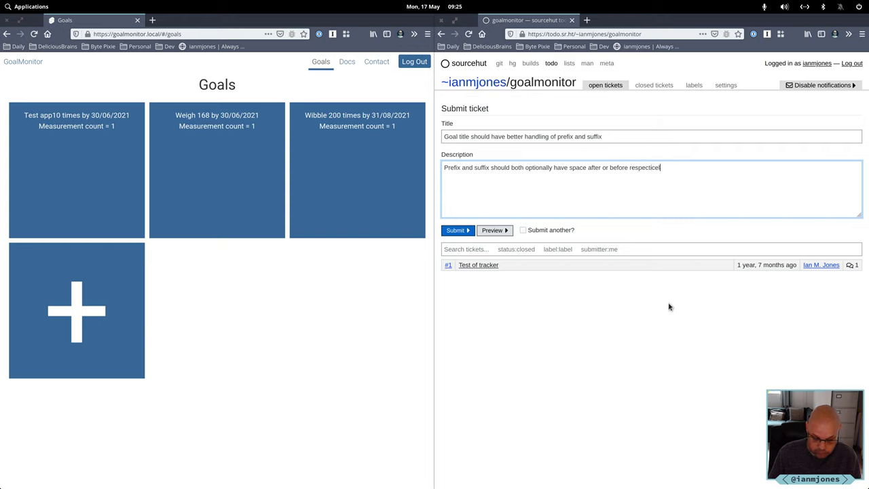
pyautogui.press('BackSpace')
pyautogui.press('BackSpace')
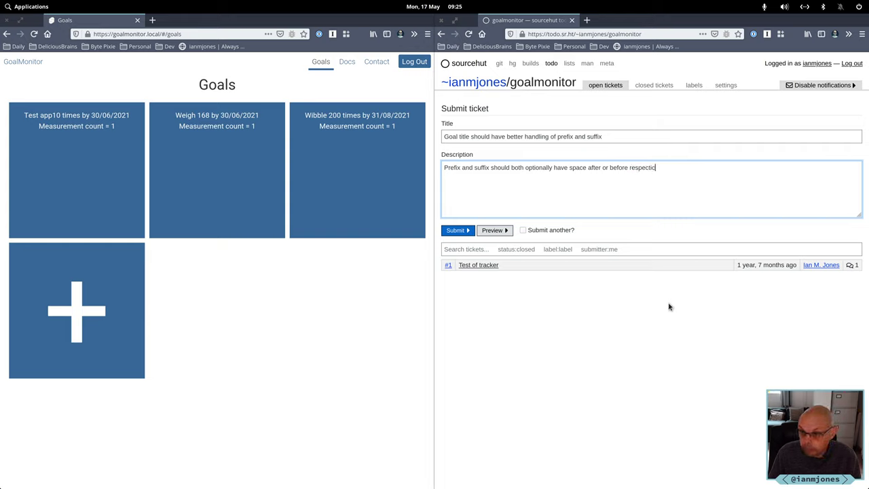
pyautogui.press('BackSpace')
pyautogui.write('vely')
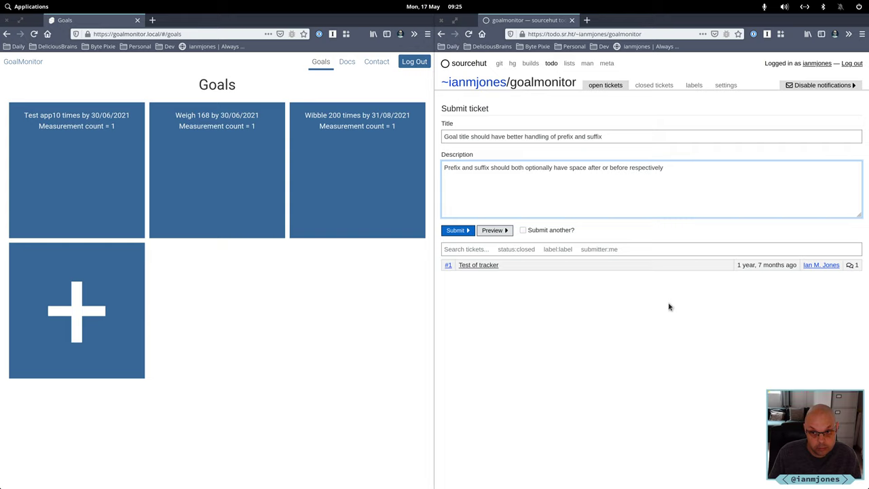
# Complete the description with "to either separate from value or not." and submit the prefix and suffix ticket.
pyautogui.write('to either separate from value or not')
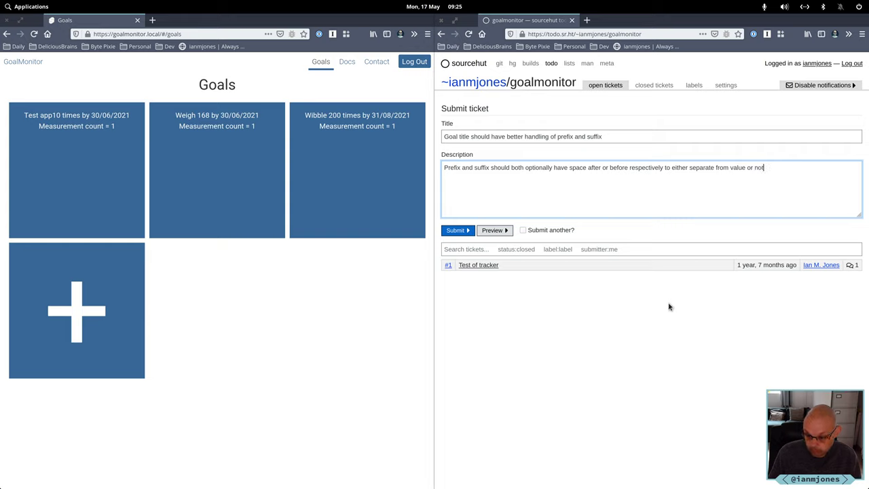
pyautogui.write('.')
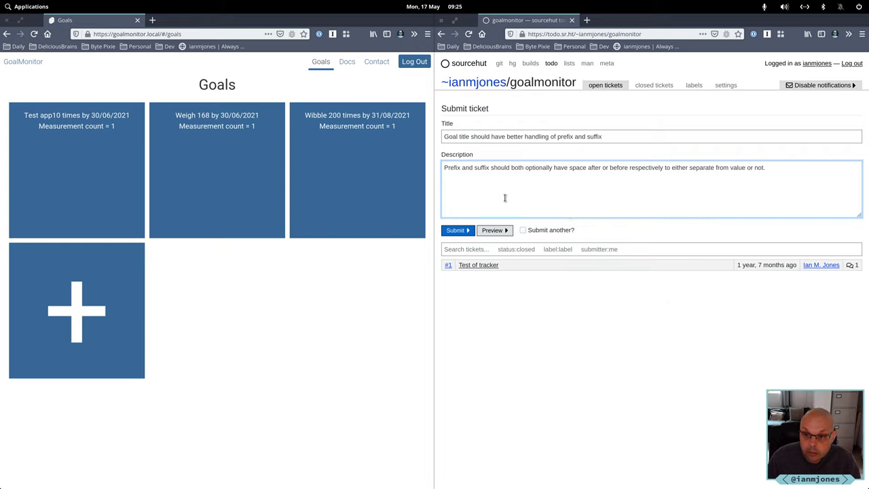
pyautogui.click(459, 231)
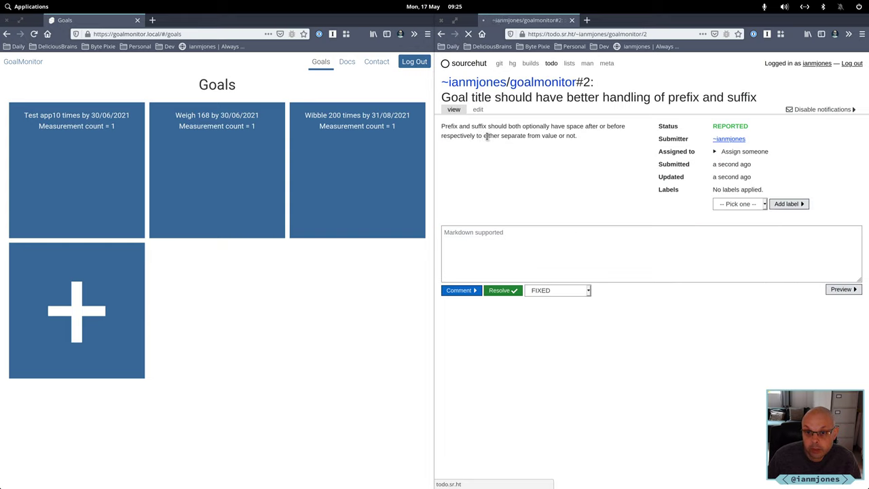
# Apply the "feature" label to the submitted prefix and suffix ticket.
pyautogui.click(762, 206)
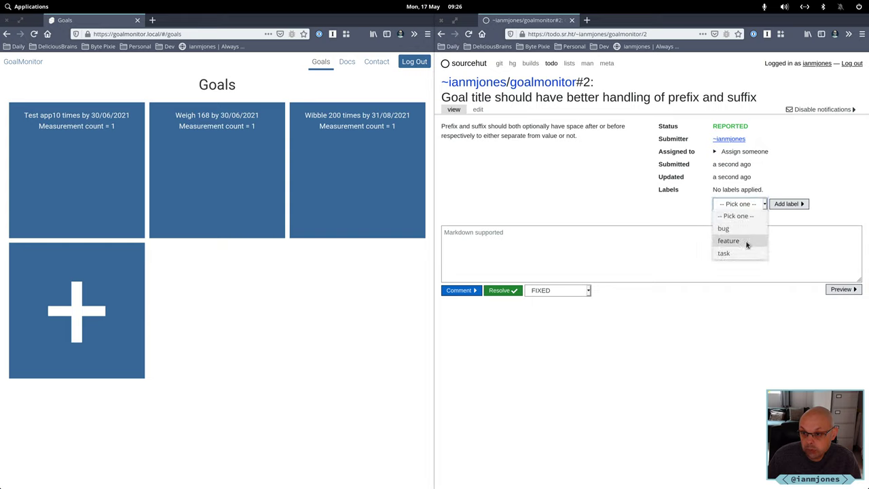
pyautogui.click(726, 240)
pyautogui.click(784, 203)
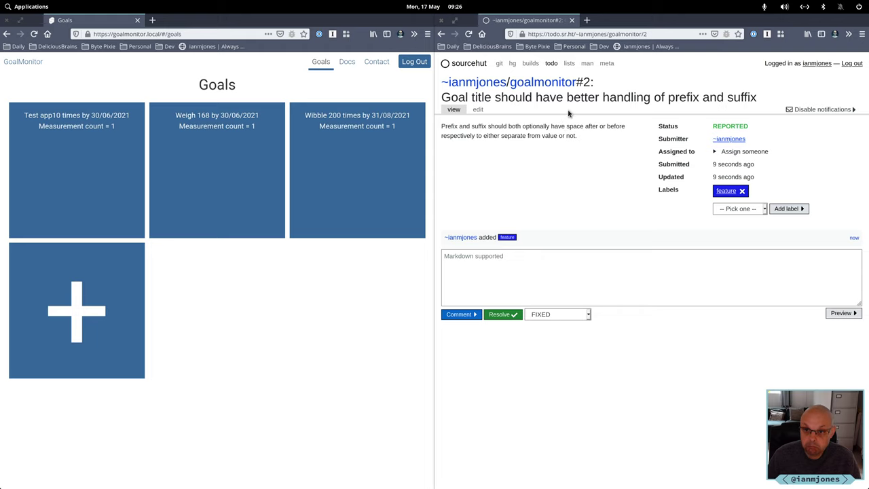
# Return to the goalmonitor tracker and submit a ticket titled "Goals list should show spark line graph" with the option to submit another enabled.
pyautogui.click(553, 82)
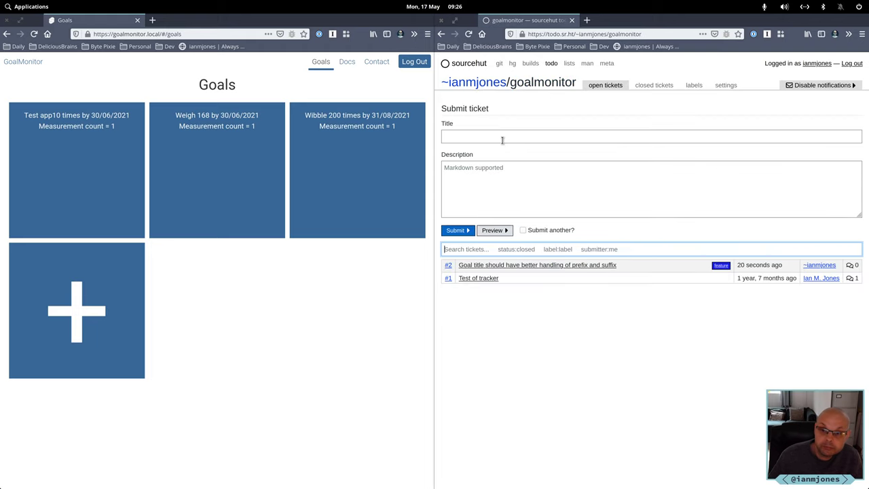
pyautogui.click(503, 137)
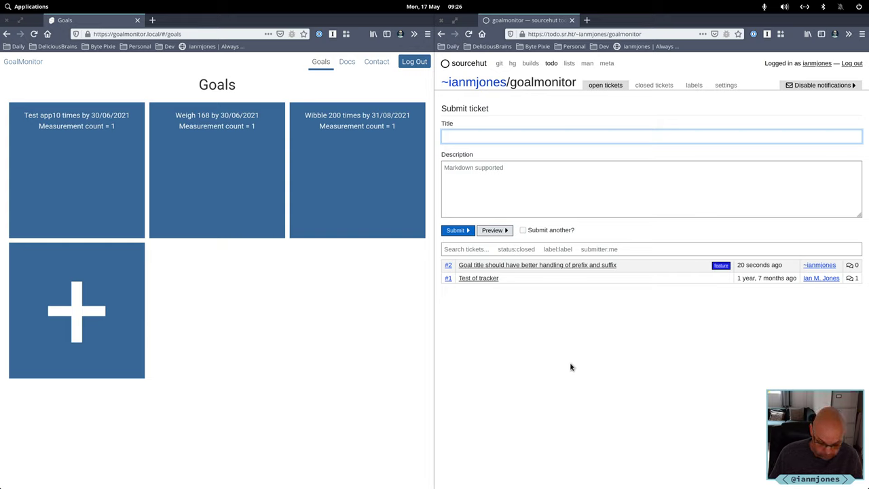
pyautogui.write('Goals ')
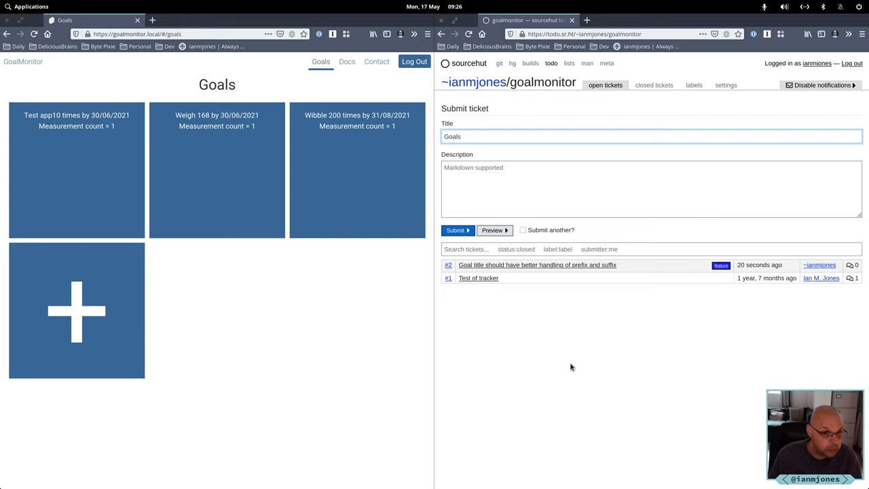
pyautogui.write('list ')
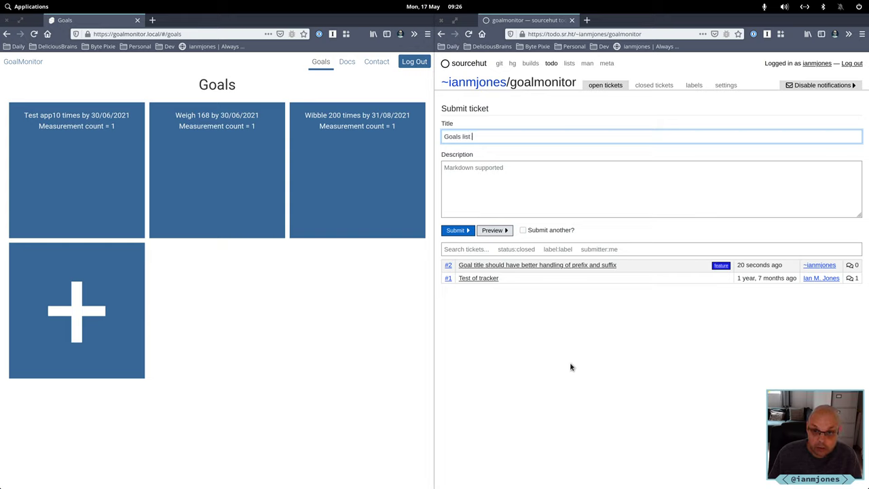
pyautogui.write('should ')
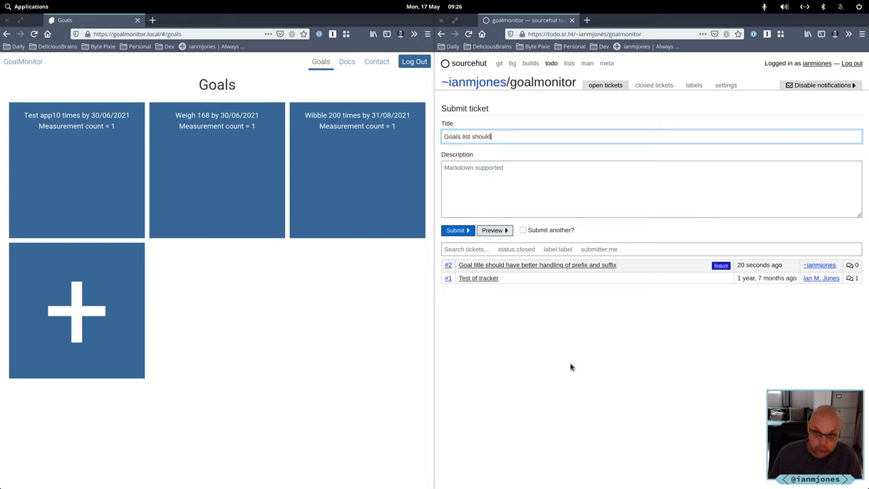
pyautogui.write('show spark line grap')
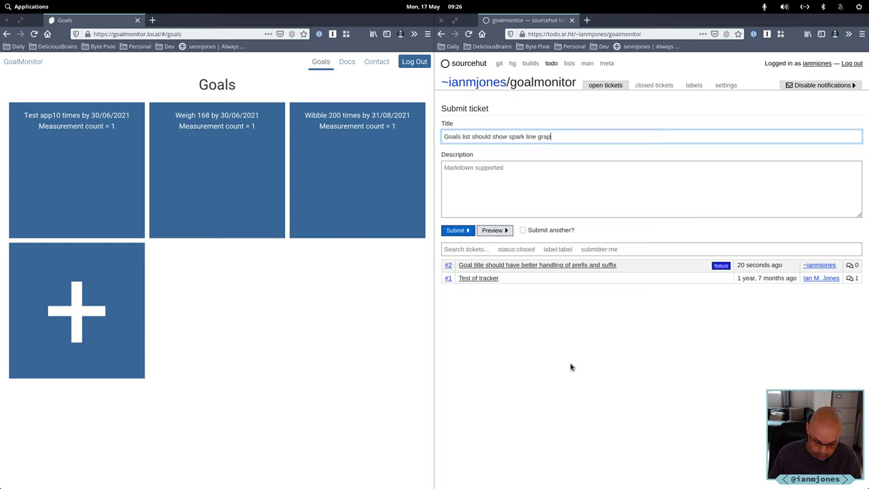
pyautogui.write('h')
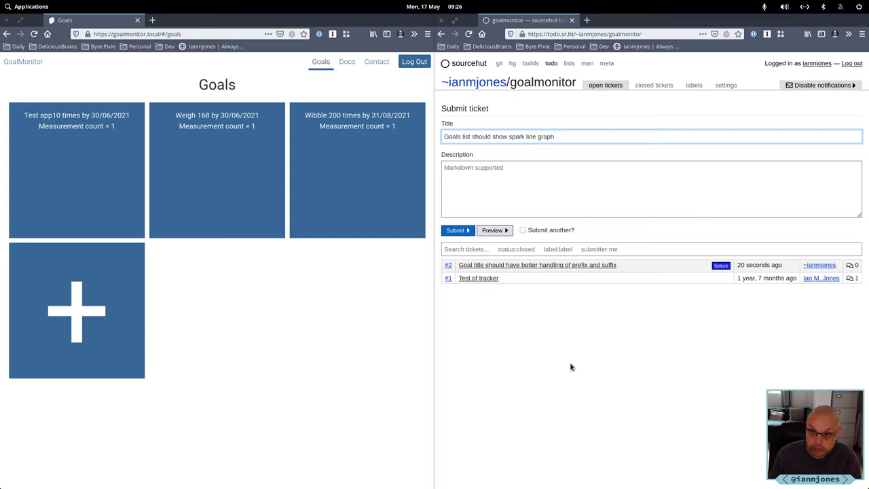
pyautogui.click(460, 231)
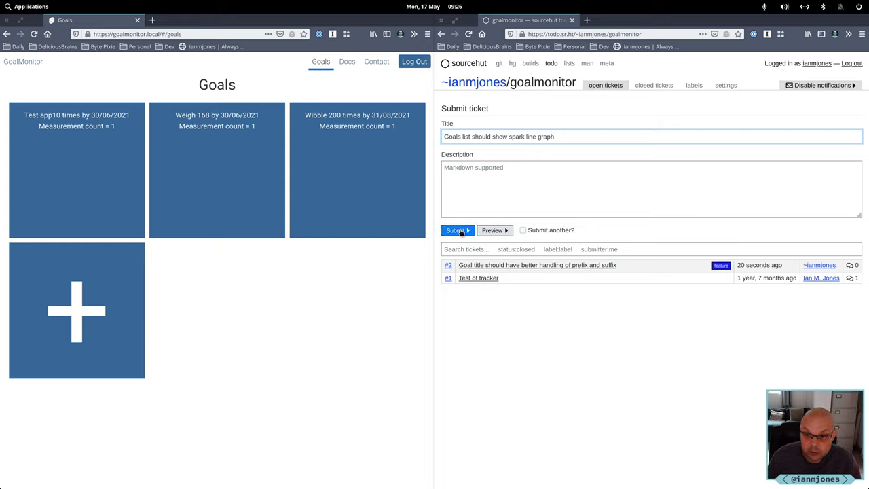
pyautogui.click(523, 230)
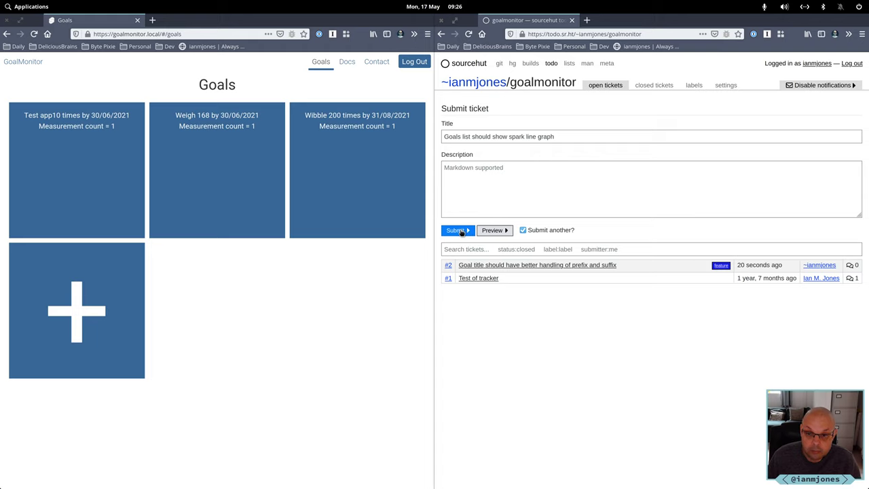
pyautogui.click(464, 231)
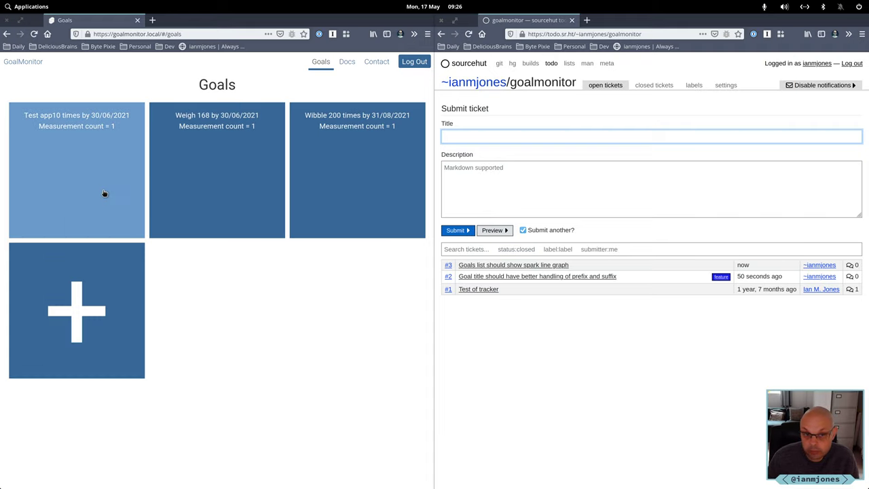
# Open the Test app goal in GoalMonitor for reference and submit a tracker ticket titled "Goal page needs graph".
pyautogui.click(84, 151)
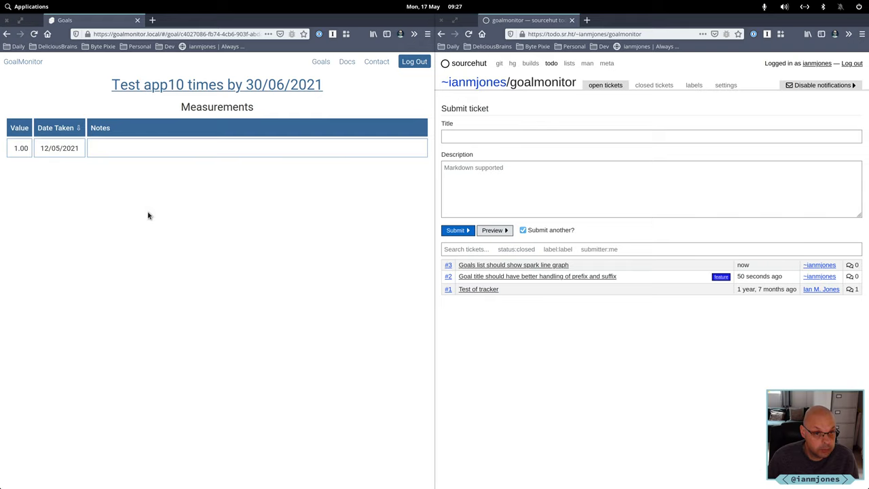
pyautogui.click(501, 136)
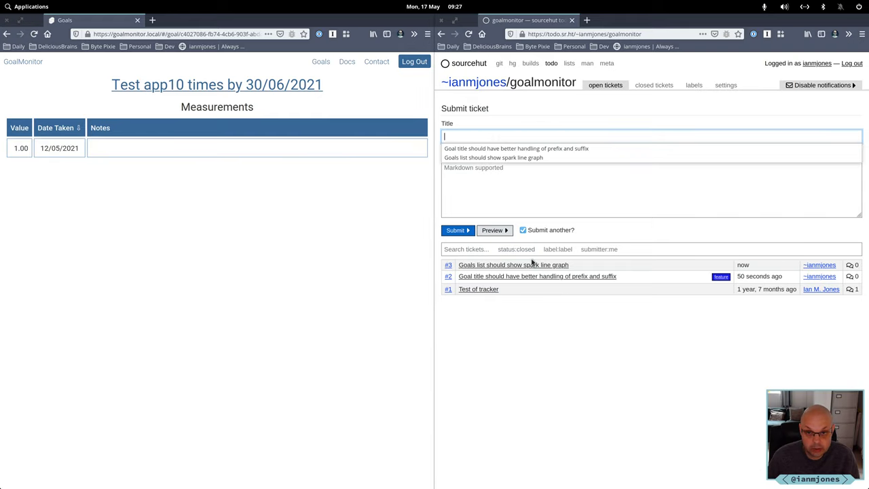
pyautogui.click(591, 338)
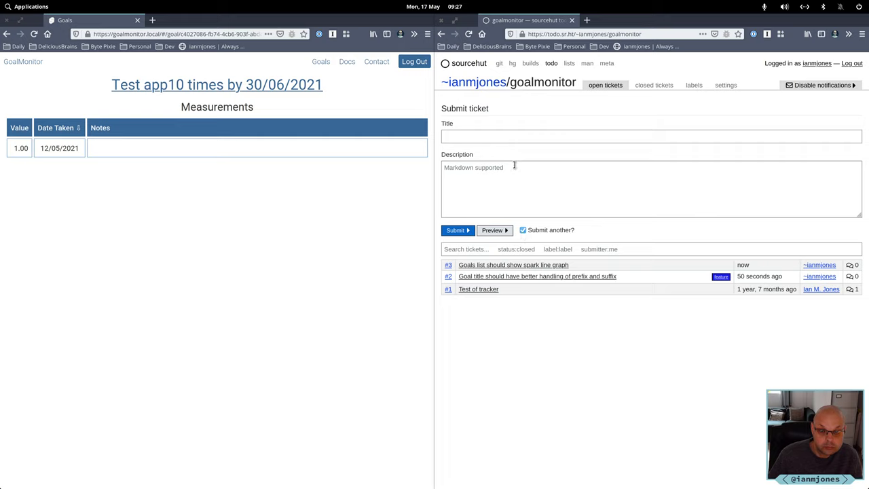
pyautogui.click(503, 138)
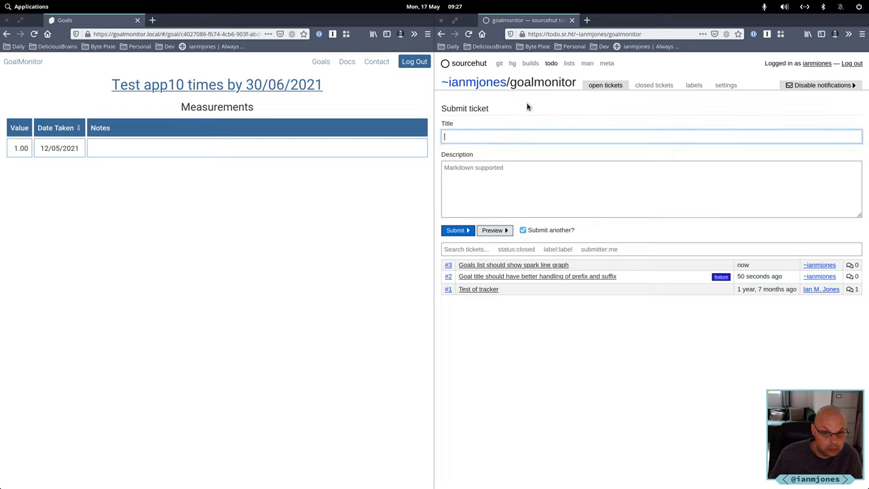
pyautogui.write('Goal ')
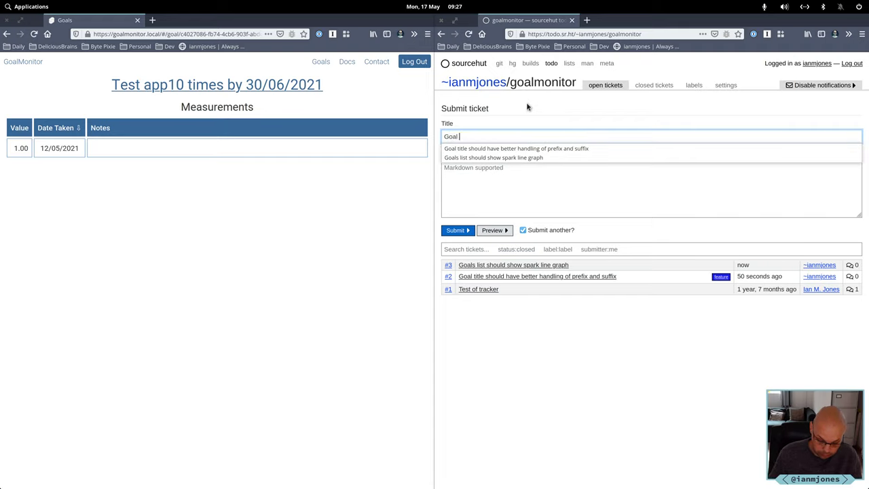
pyautogui.write('page')
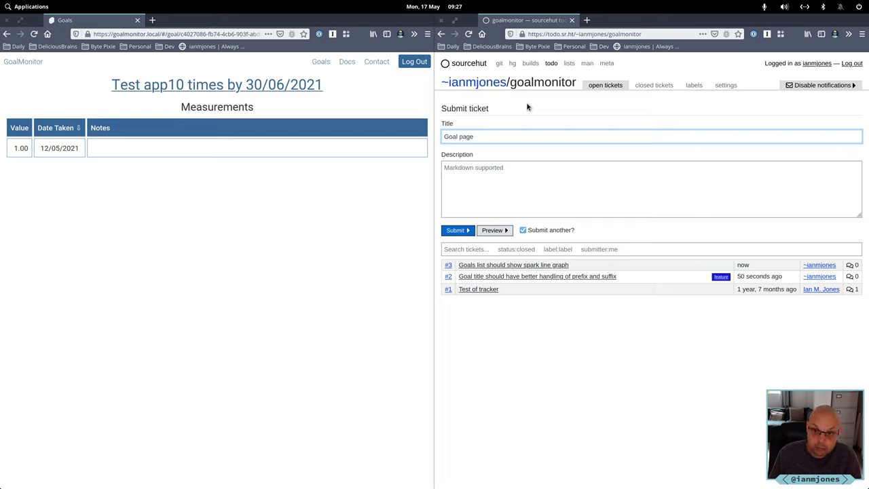
pyautogui.write('s')
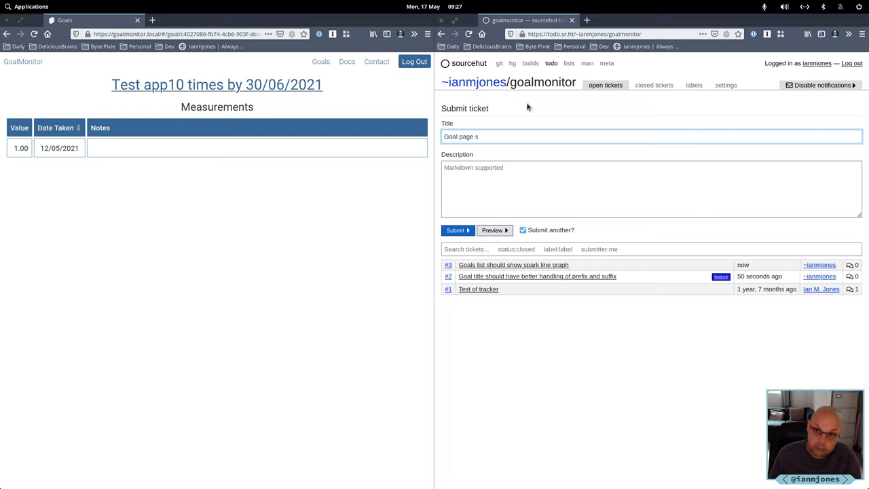
pyautogui.press('BackSpace')
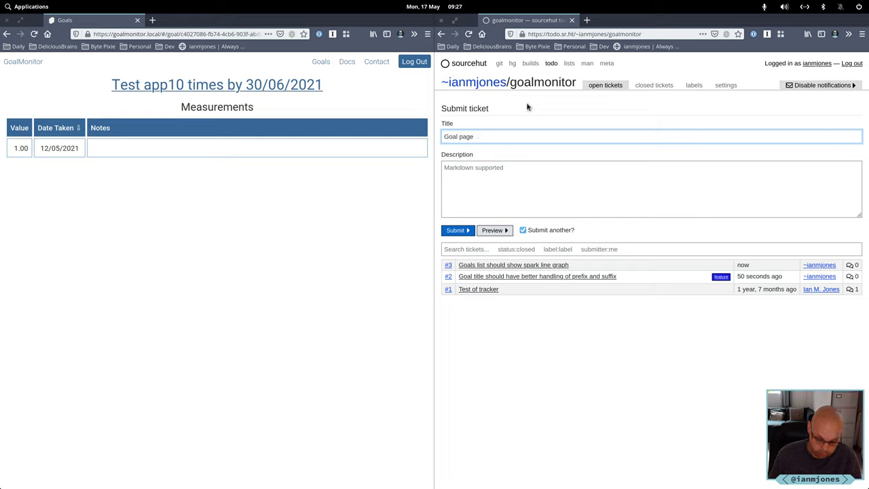
pyautogui.write('graph')
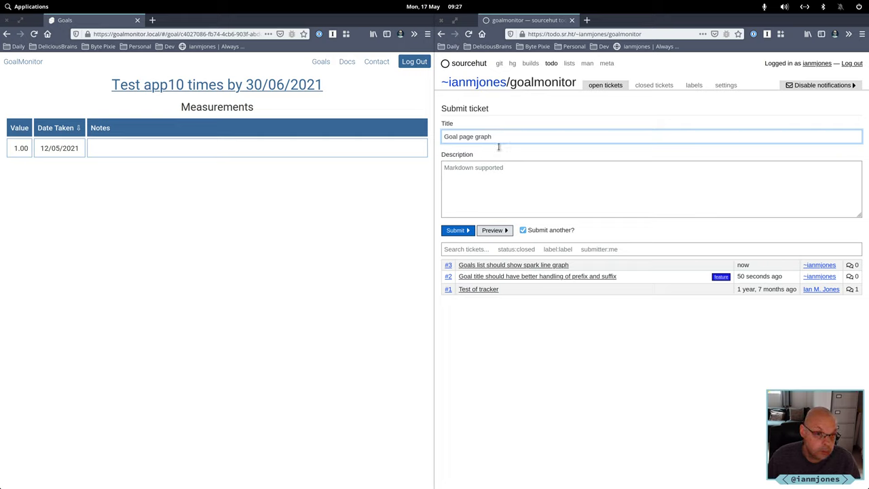
pyautogui.hotkey('ctrl', 'Left')
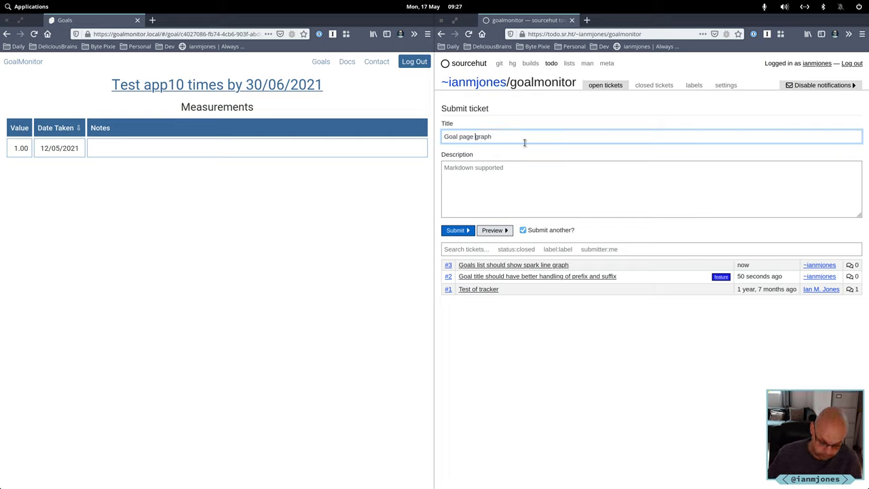
pyautogui.write('needs')
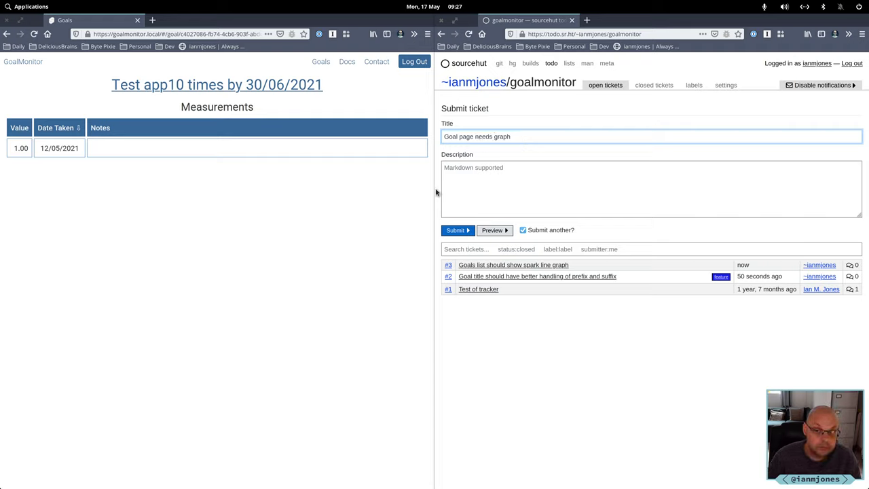
pyautogui.click(461, 232)
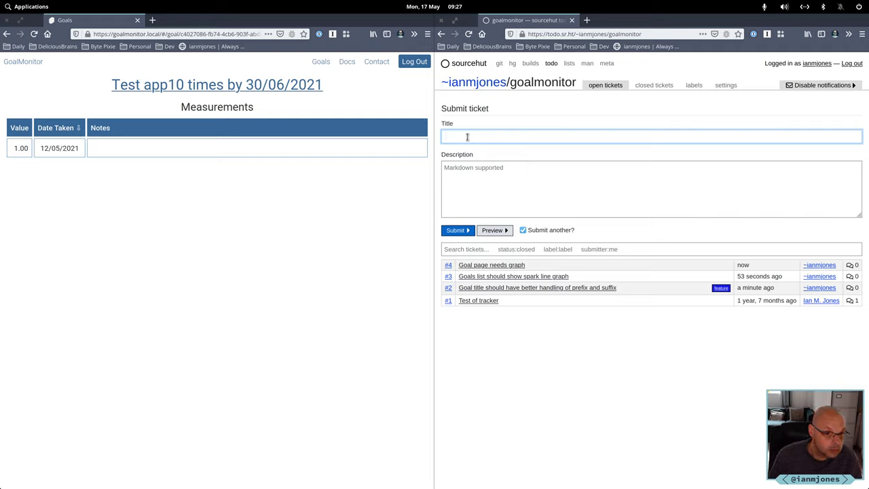
# Enter "Goal page needs better UI for managing goal" as the title of a new ticket.
pyautogui.write('Goal')
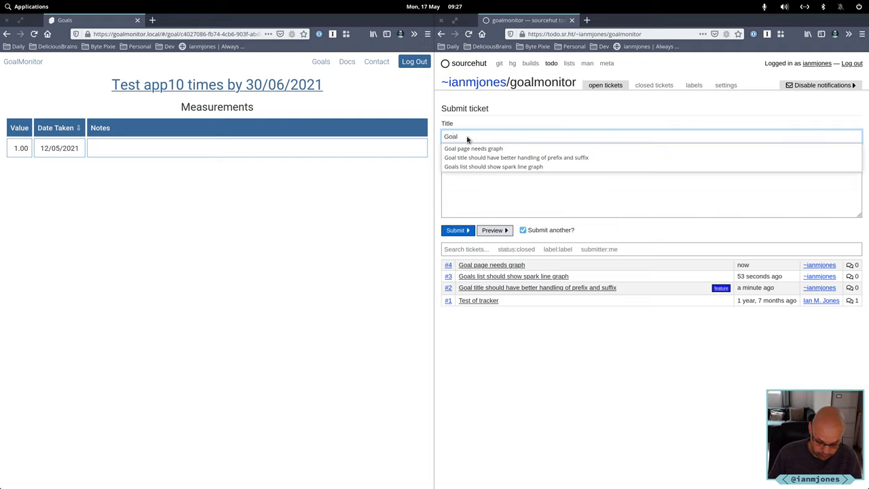
pyautogui.write(' page')
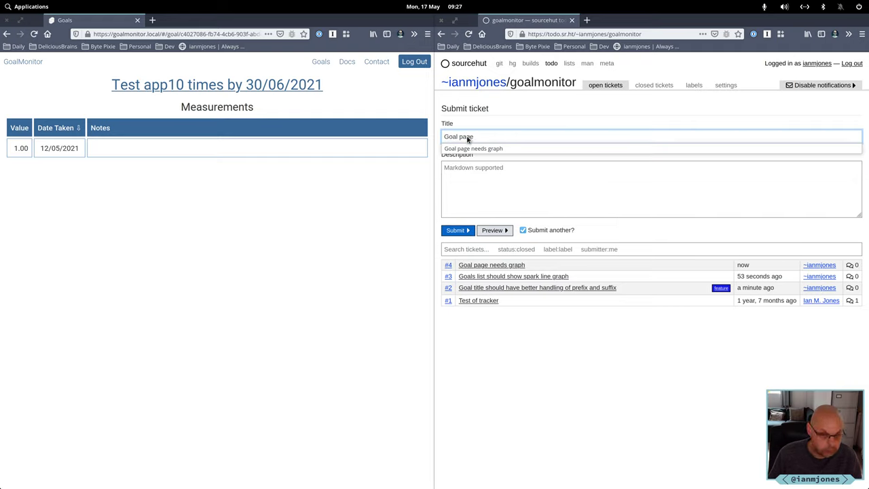
pyautogui.write(' needs')
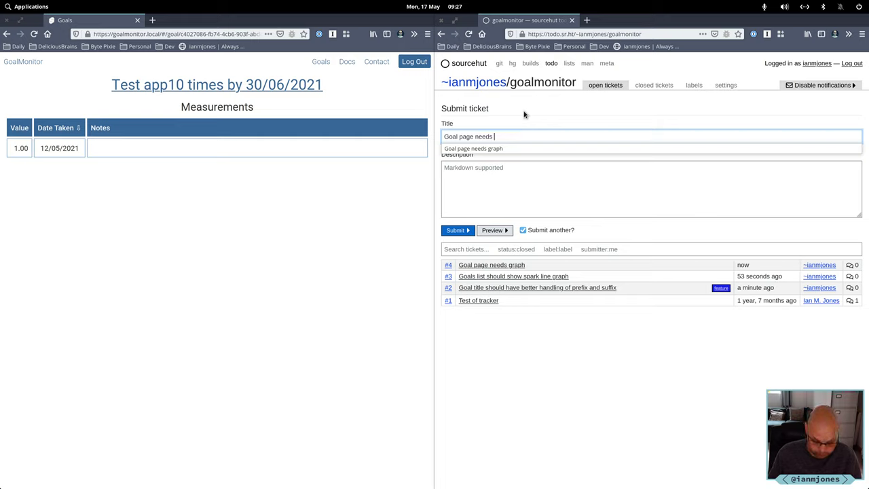
pyautogui.write('better U')
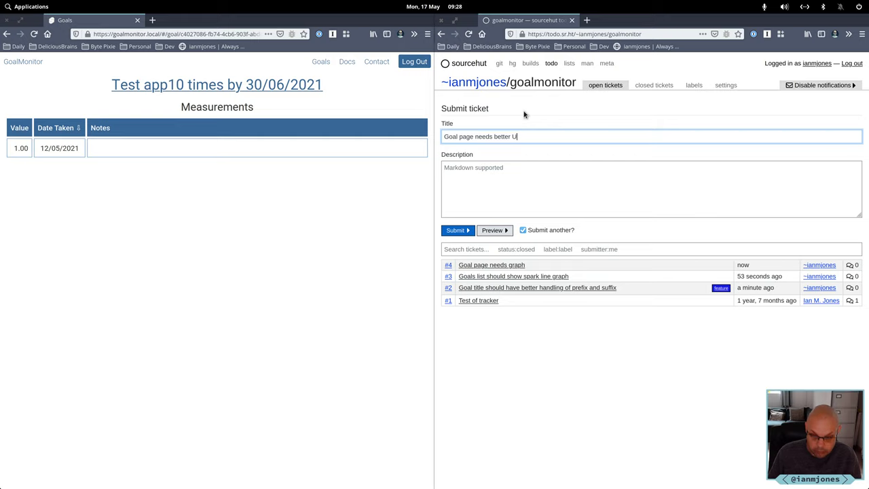
pyautogui.write('I for')
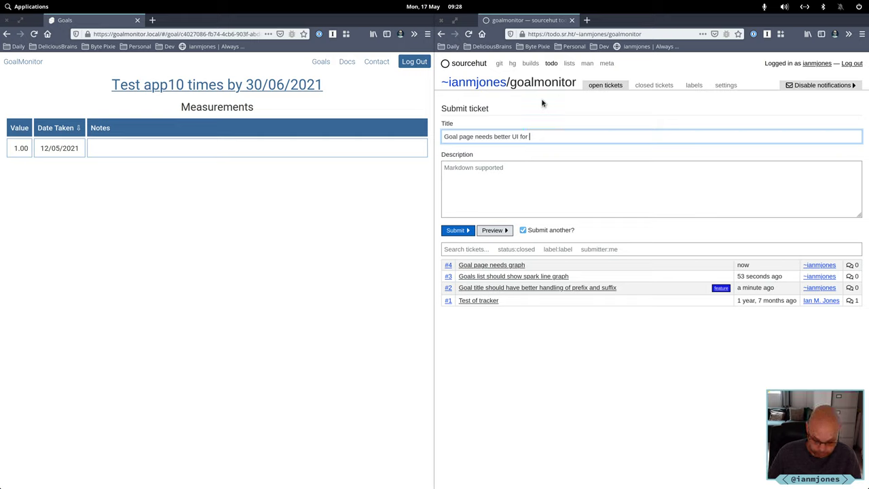
pyautogui.write('managing goal')
# Add the description "For example, proper controls for edit and delete." to the goal management UI ticket and submit it.
pyautogui.click(536, 176)
pyautogui.write('For example, ')
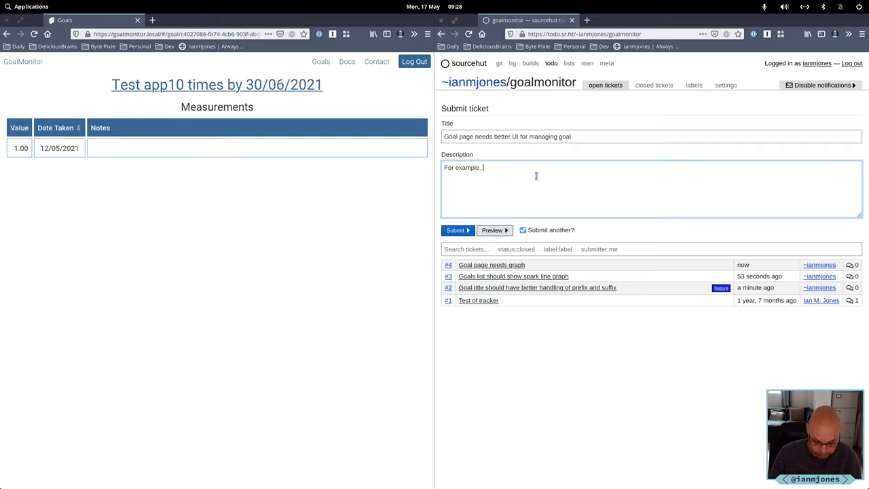
pyautogui.write('proper')
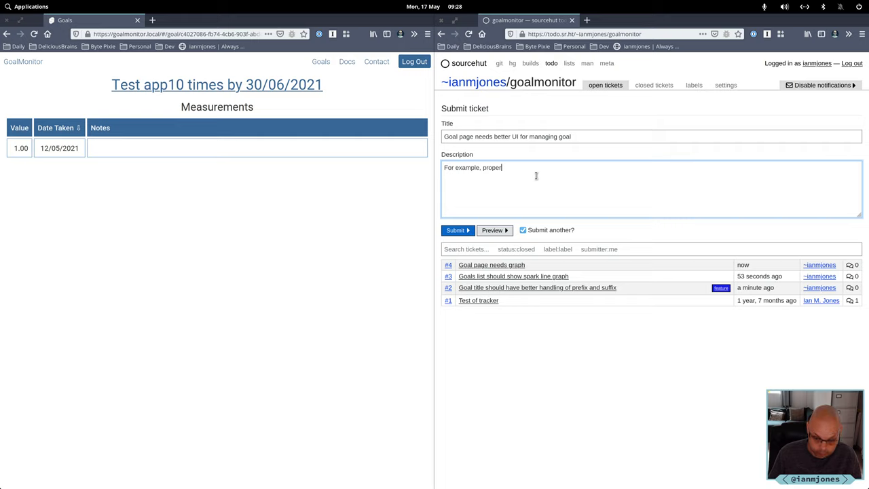
pyautogui.write(' contro')
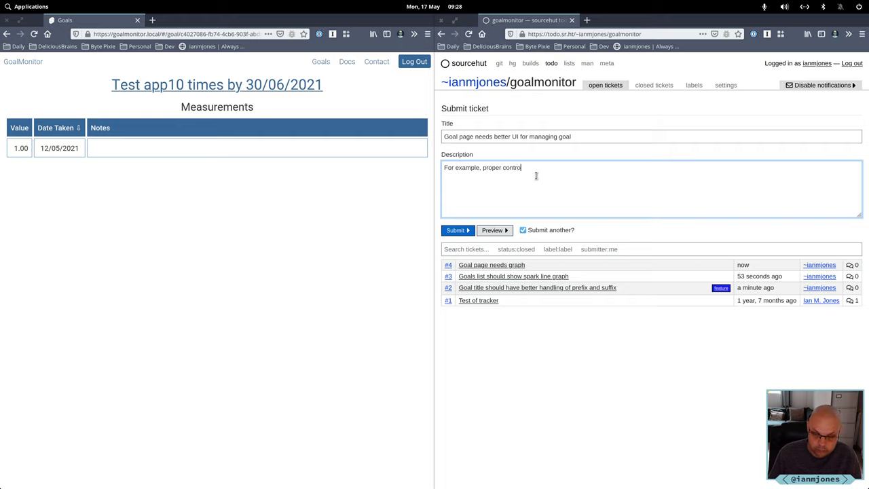
pyautogui.write('ls for edit')
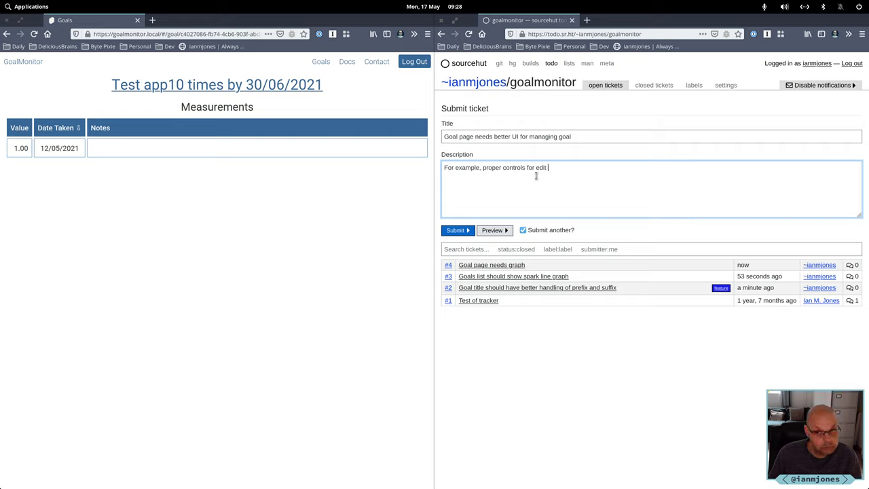
pyautogui.write('and delete')
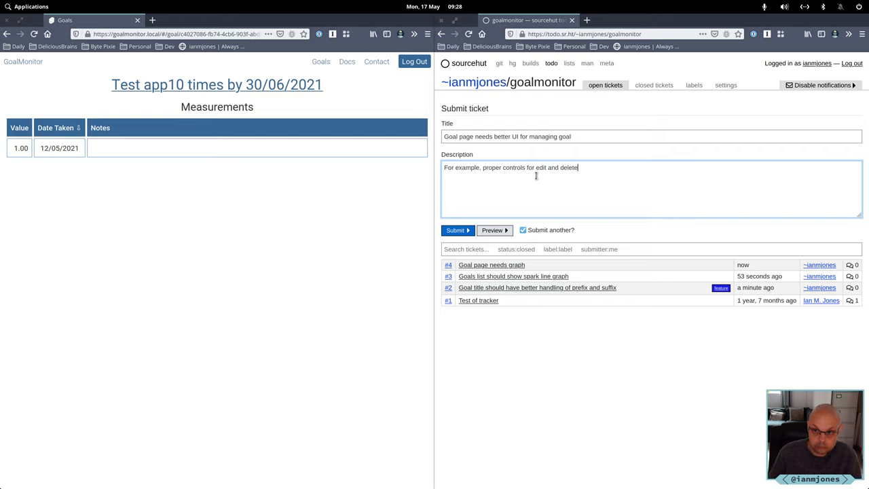
pyautogui.write('.')
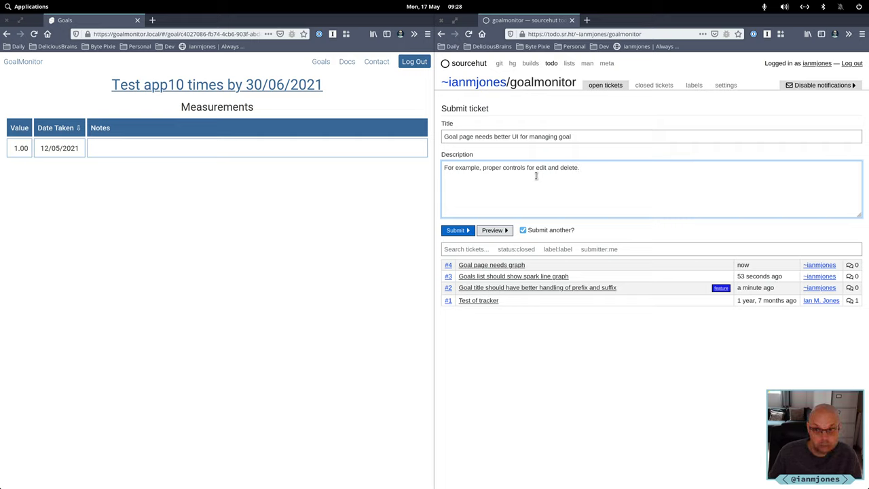
pyautogui.click(458, 231)
# Enter "Quick add measurement from any page" as the title of a new ticket.
pyautogui.click(470, 139)
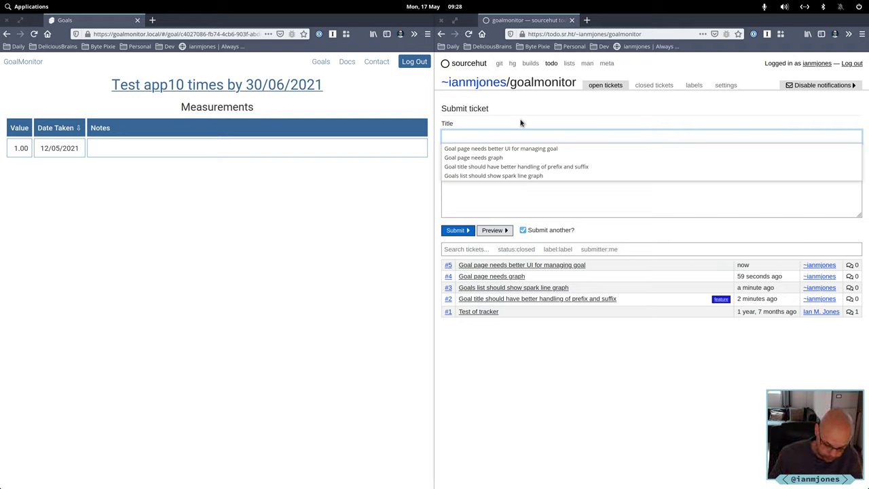
pyautogui.write('M')
pyautogui.press('BackSpace')
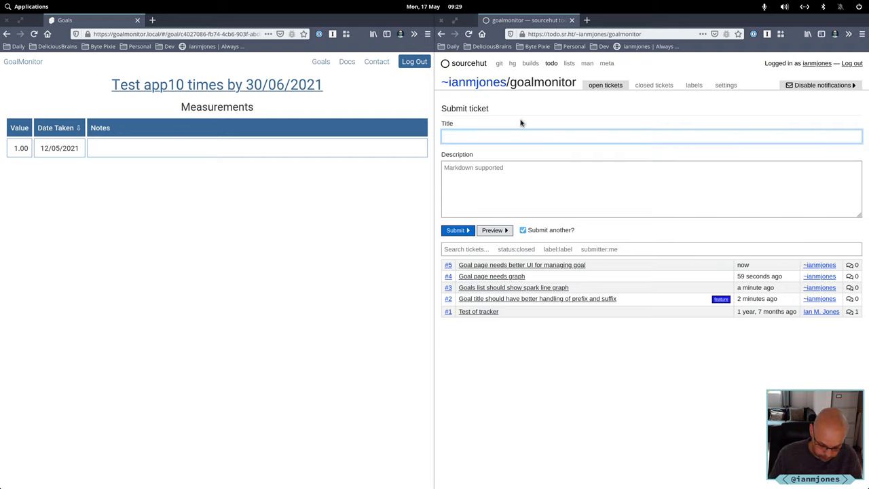
pyautogui.write('Quic')
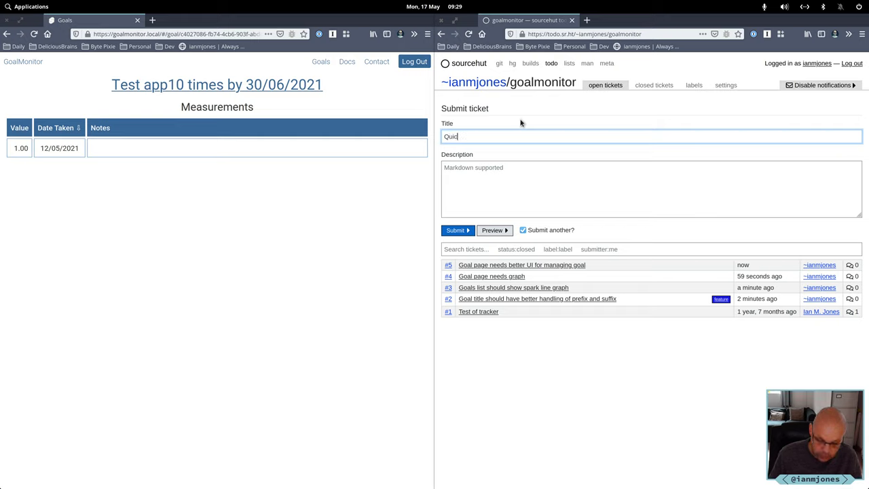
pyautogui.write('k add')
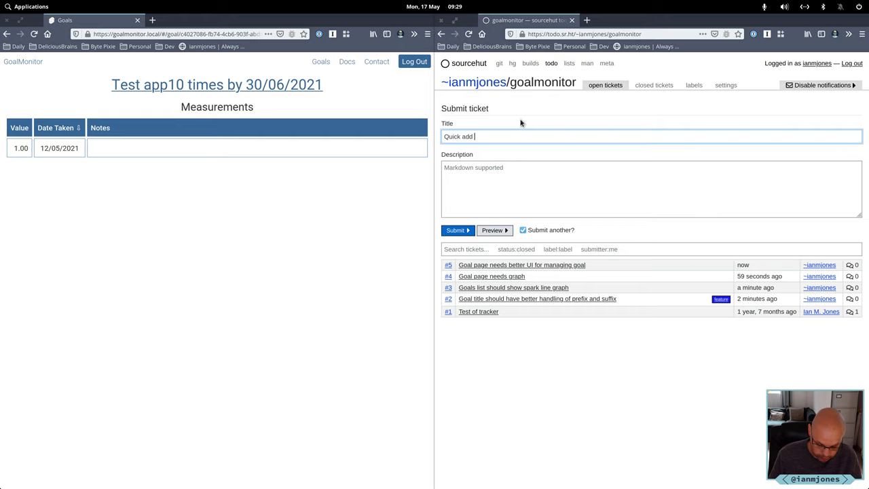
pyautogui.write(' mea')
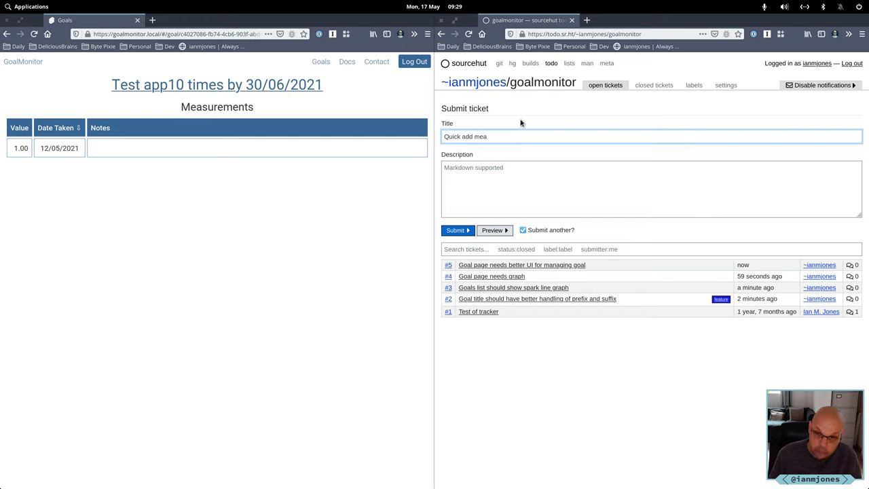
pyautogui.write('suremen')
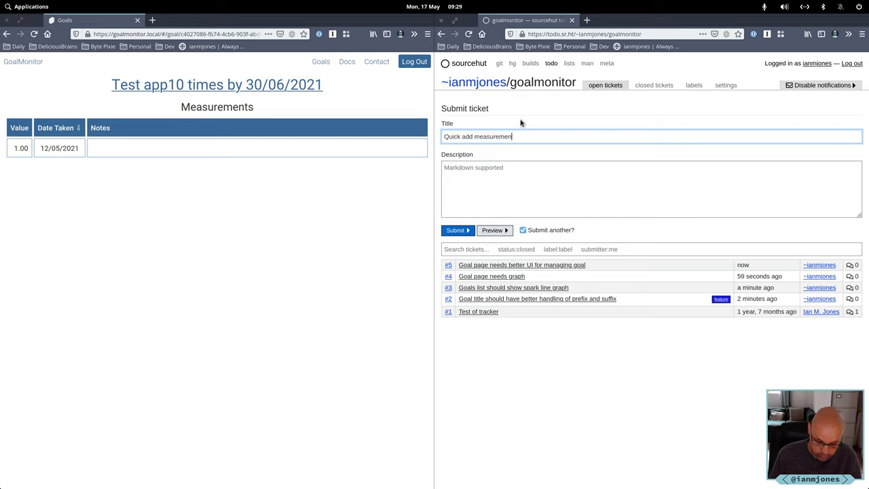
pyautogui.write('t from ')
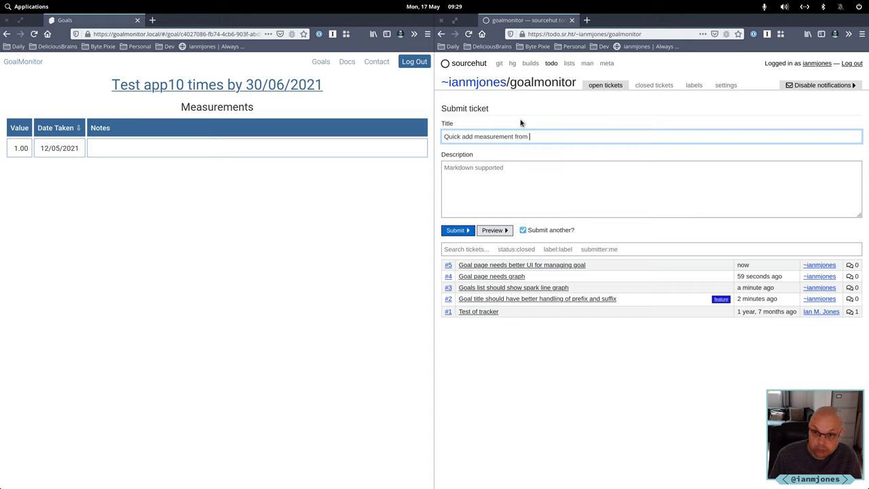
pyautogui.write('any page')
# Begin the ticket description with "When logged in, it should be very easy to quickly add a measurement to a goal".
pyautogui.click(524, 182)
pyautogui.write('Wh')
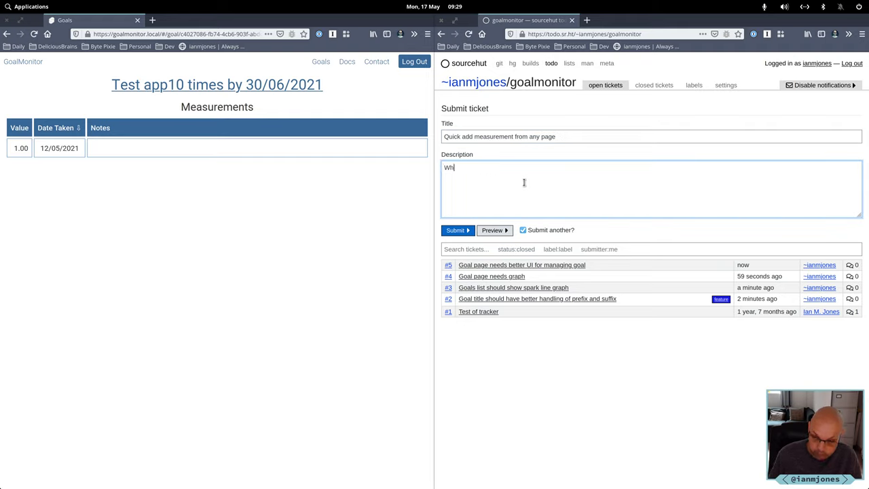
pyautogui.write('en logged in')
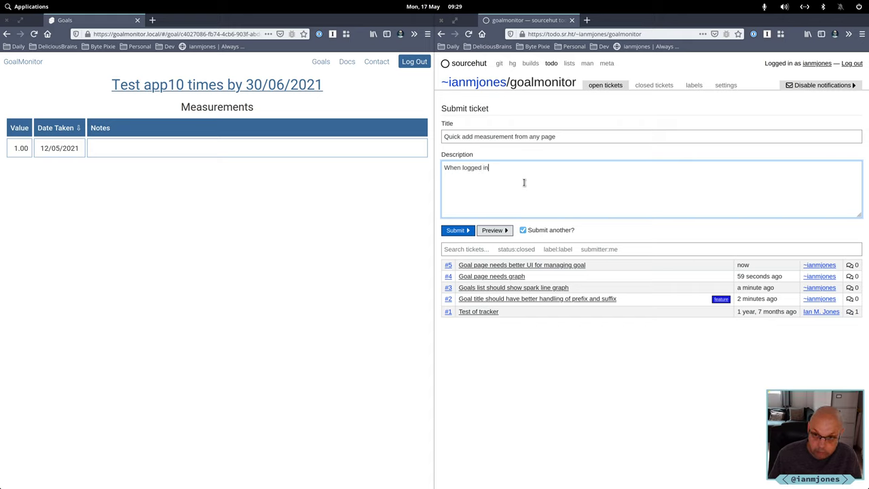
pyautogui.write(', it should b')
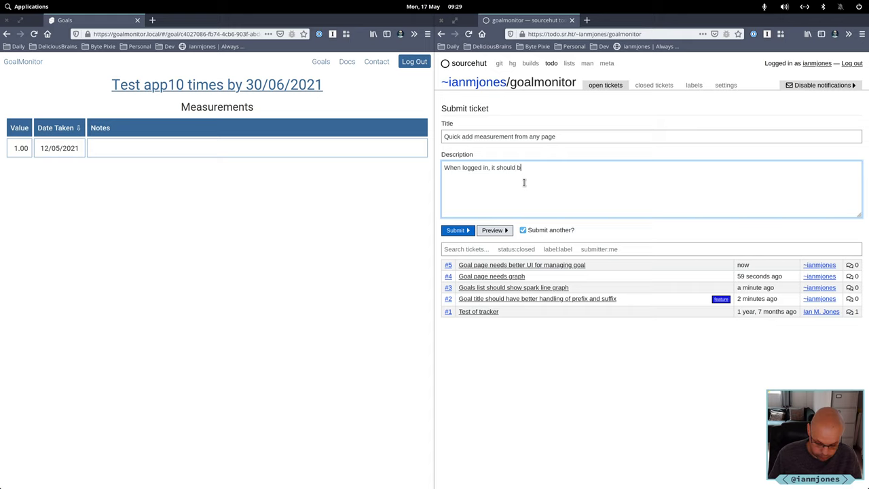
pyautogui.write('e very ')
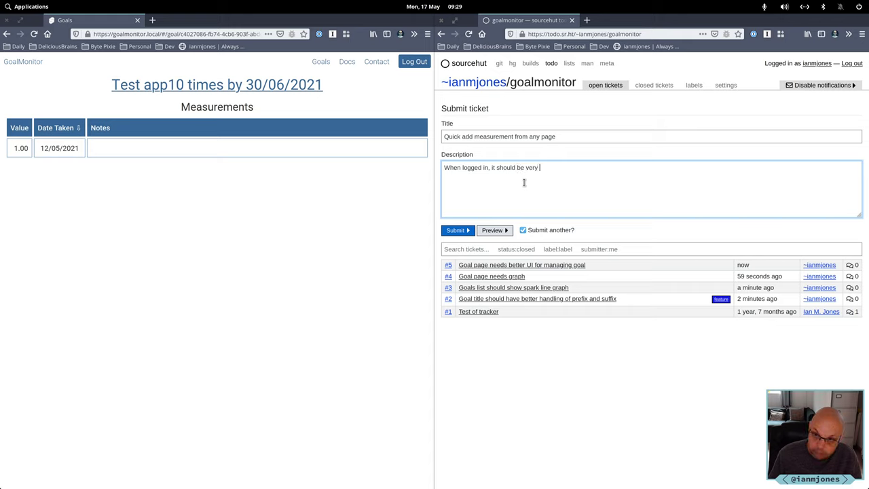
pyautogui.write('easy to')
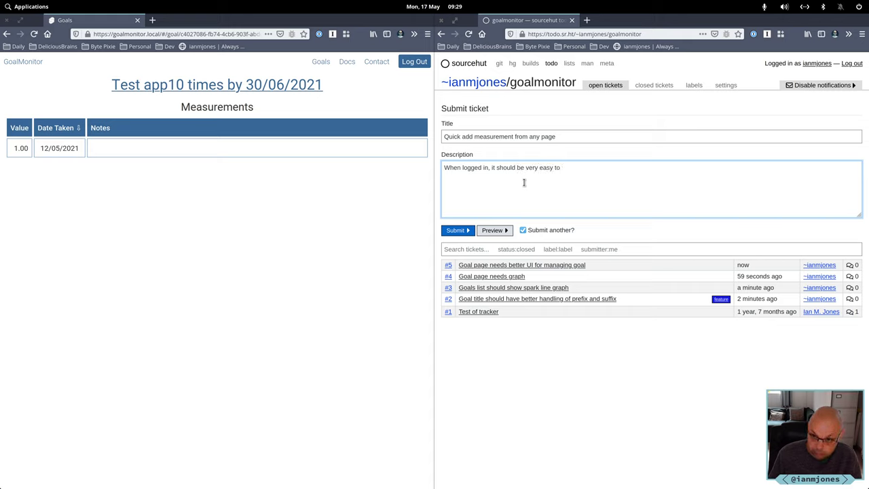
pyautogui.write(' quickly a')
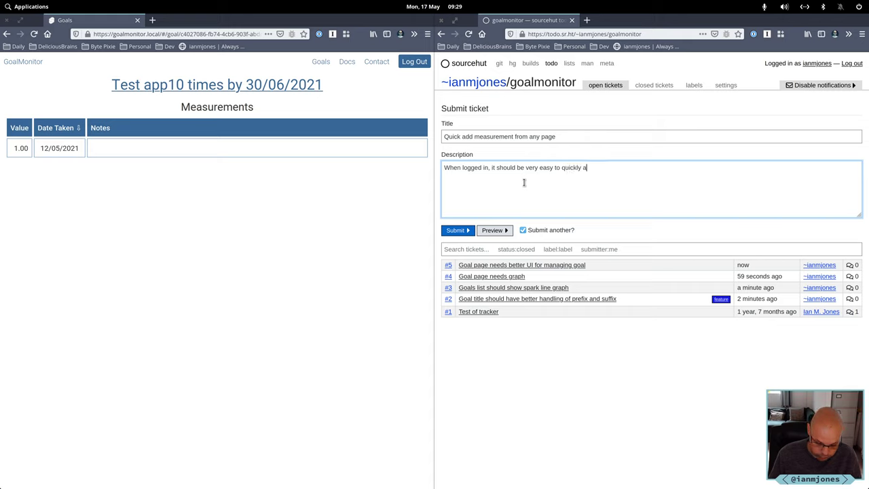
pyautogui.write('dd a measurement to a ')
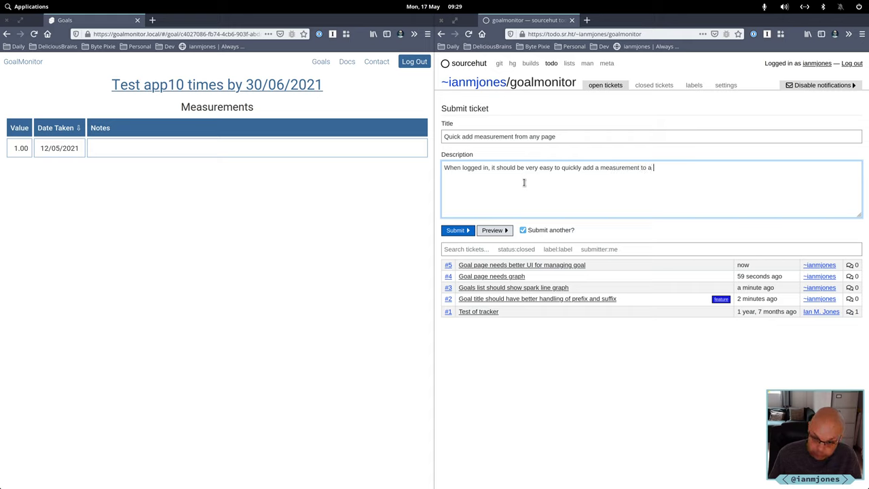
pyautogui.write('goal')
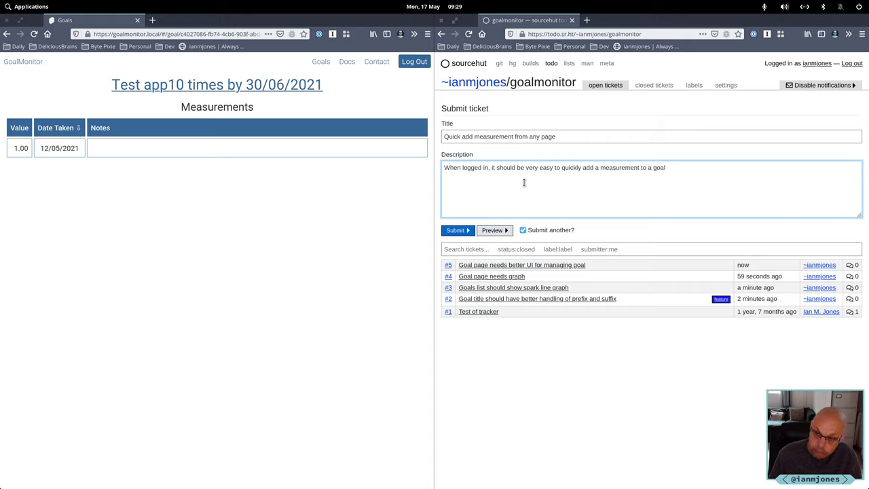
# End the sentence and add a second paragraph: "When in a goal page, default selected goal should be same, otherwise last used goal.".
pyautogui.write('.  When')
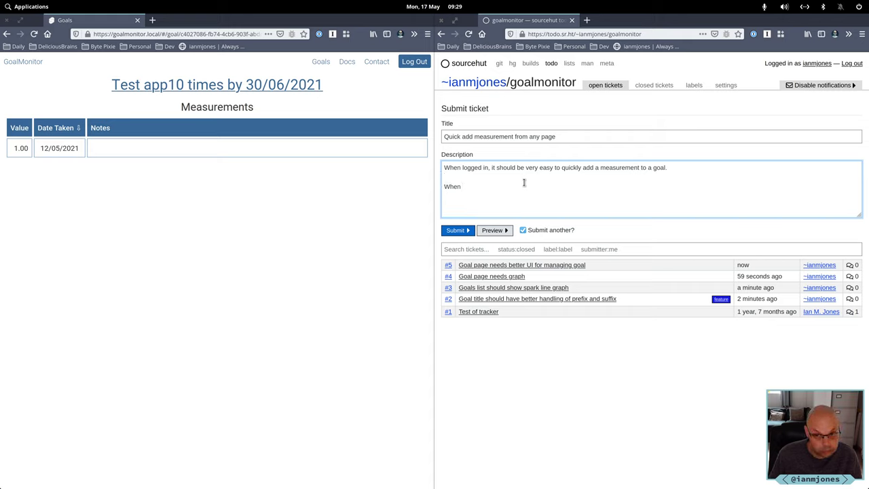
pyautogui.write(' in a goal')
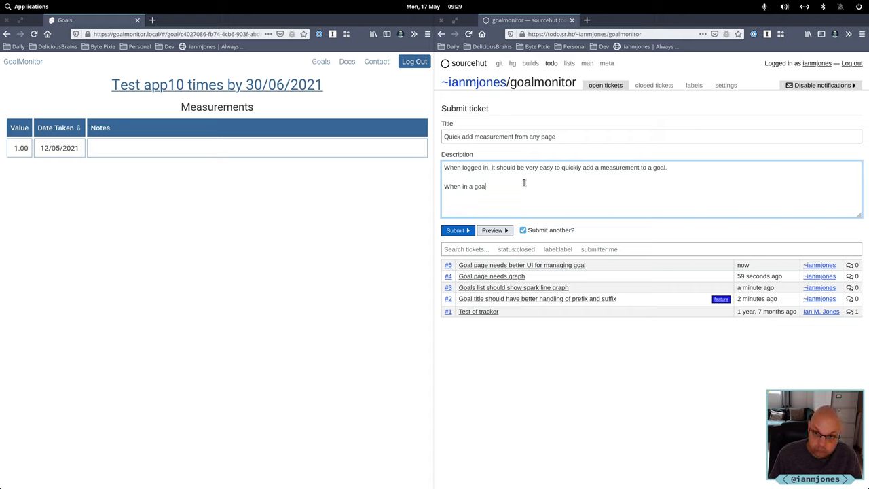
pyautogui.write(' page, default selected goa')
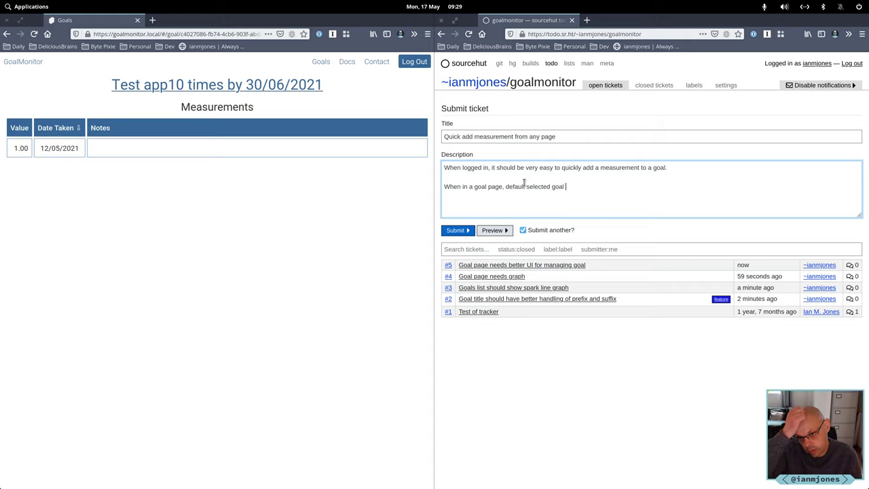
pyautogui.write('l')
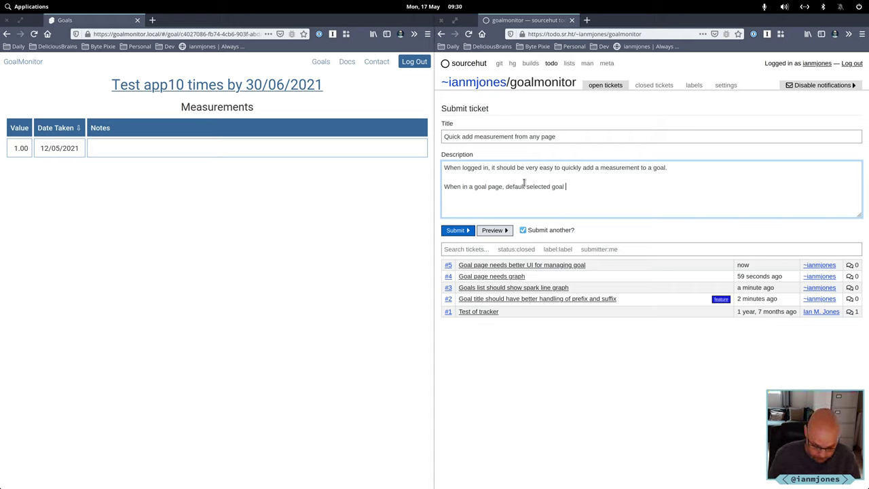
pyautogui.write(' should ')
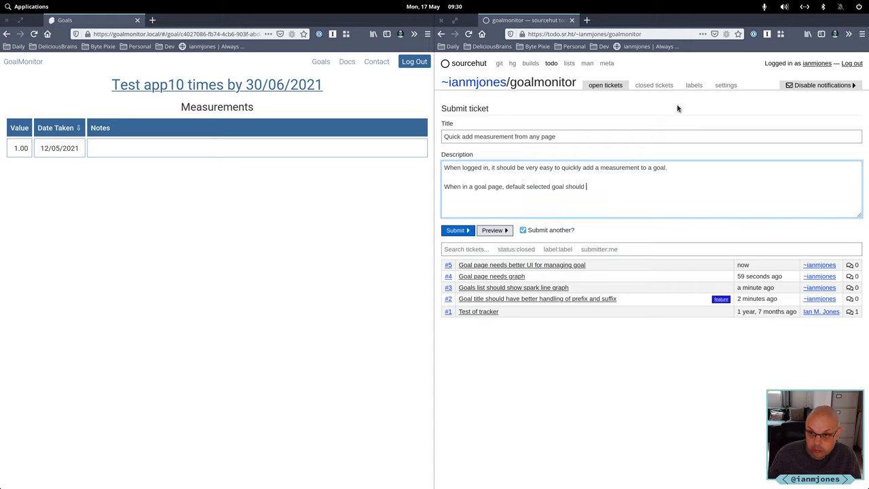
pyautogui.write('be same')
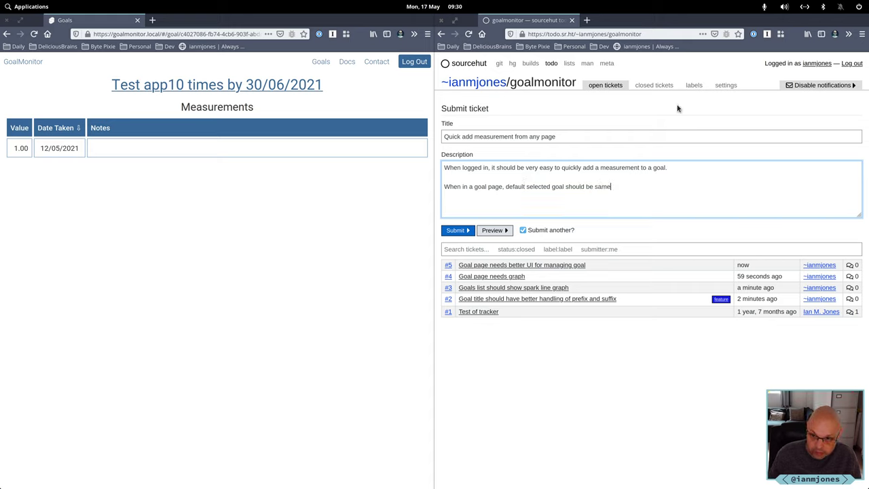
pyautogui.write(', other')
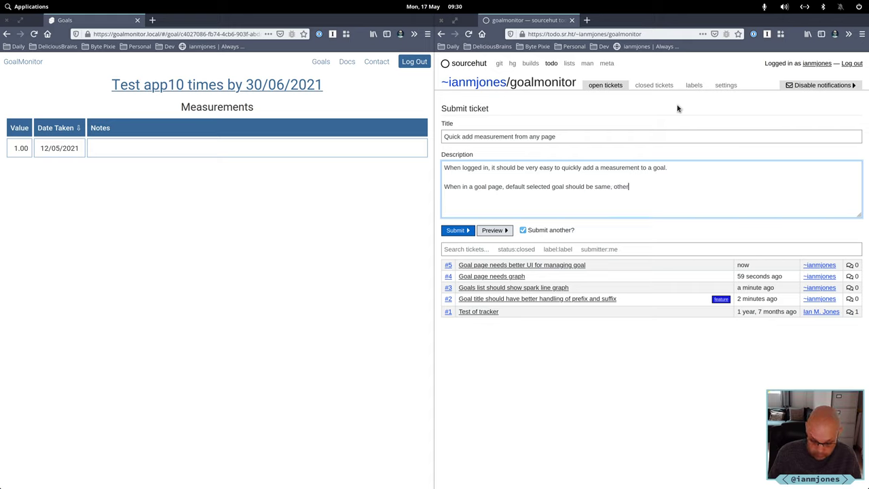
pyautogui.write('wise')
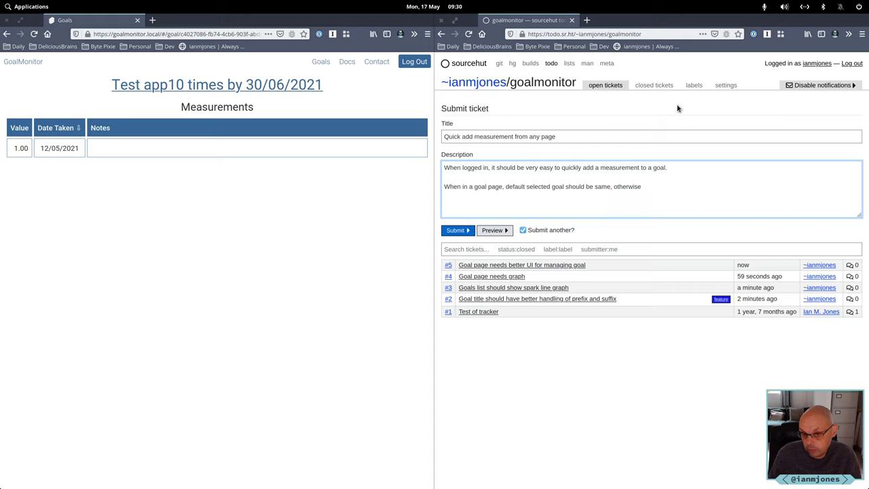
pyautogui.write('last')
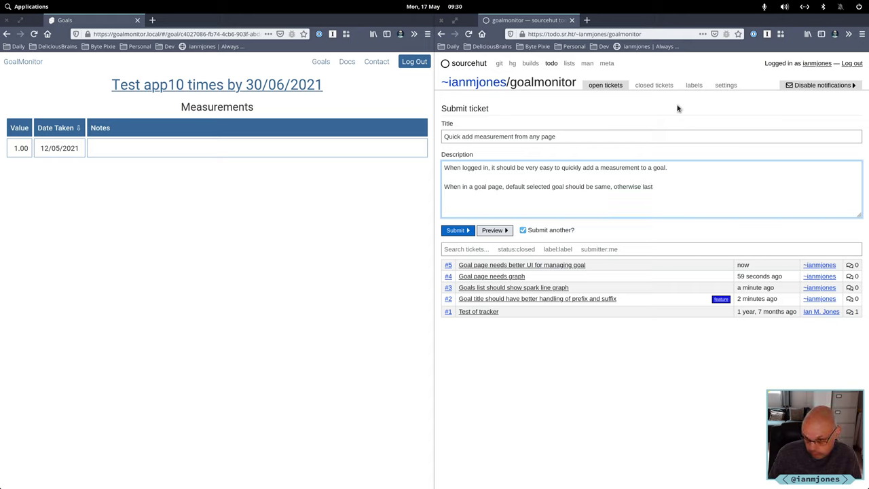
pyautogui.write(' used ')
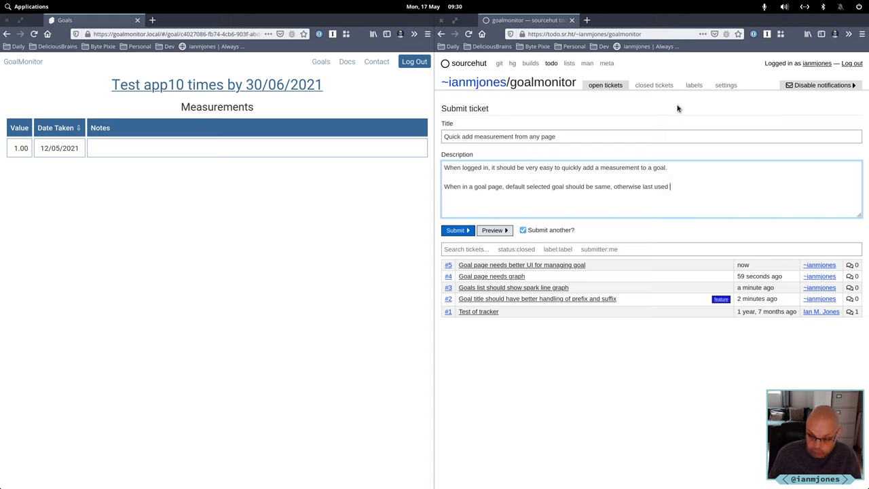
pyautogui.write('goal.')
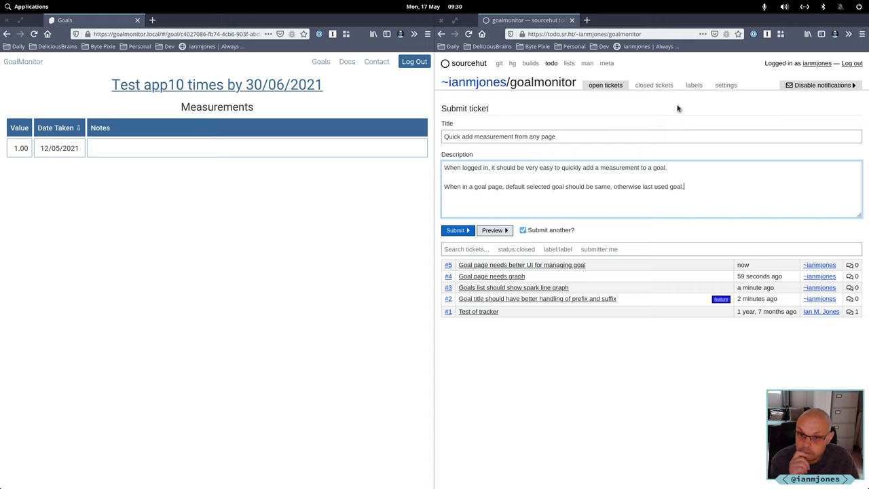
# Add a third paragraph to the ticket description: "Should have sane defaults for date, and value should default".
pyautogui.press('Return')
pyautogui.press('Return')
pyautogui.write('Should ')
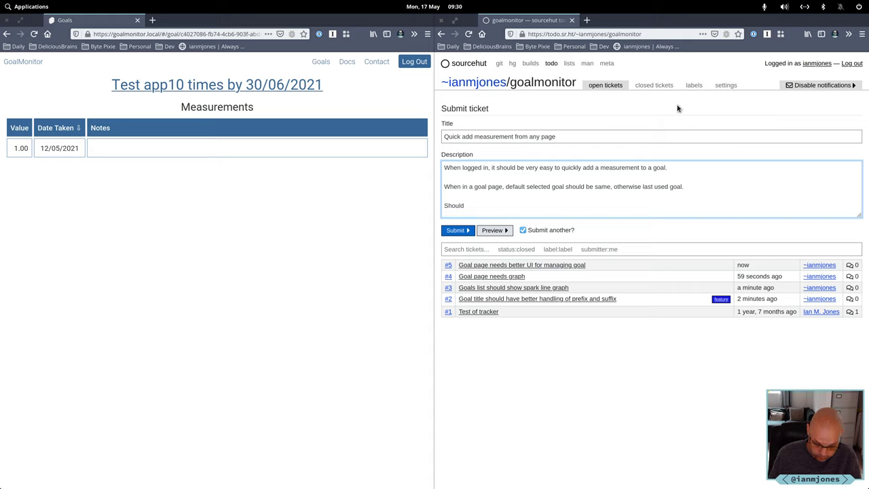
pyautogui.write('have sane de')
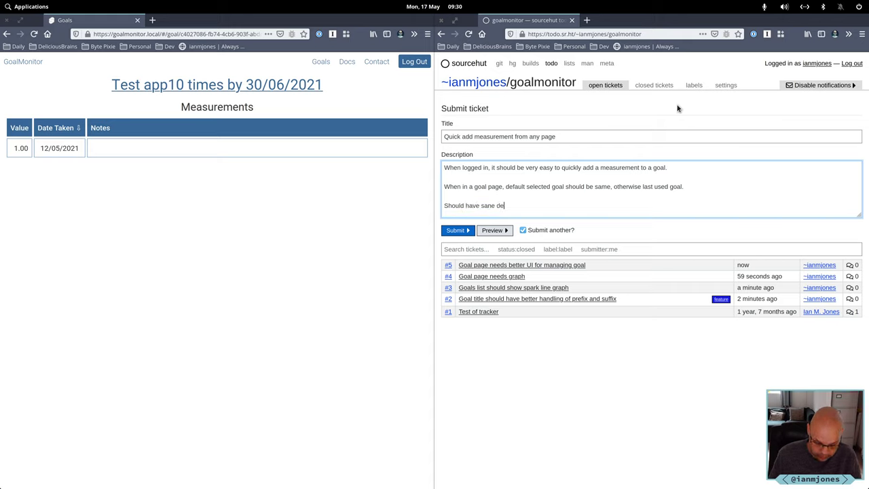
pyautogui.write('faults for ')
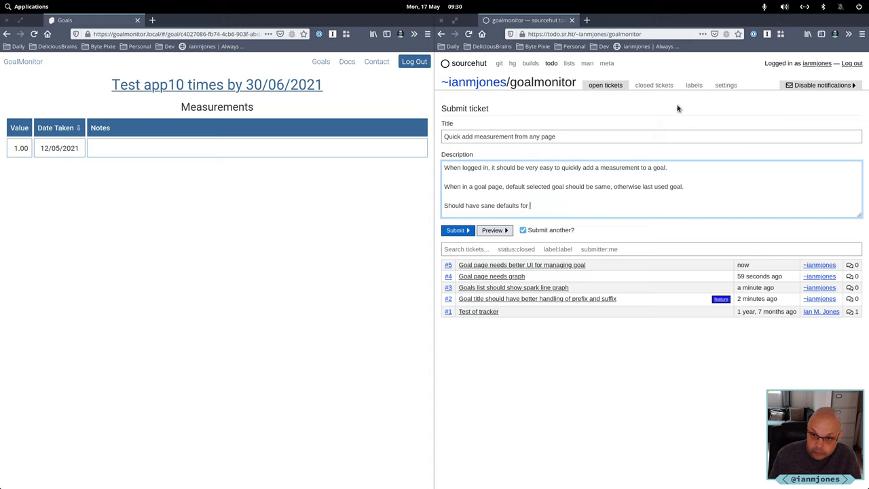
pyautogui.write('date,')
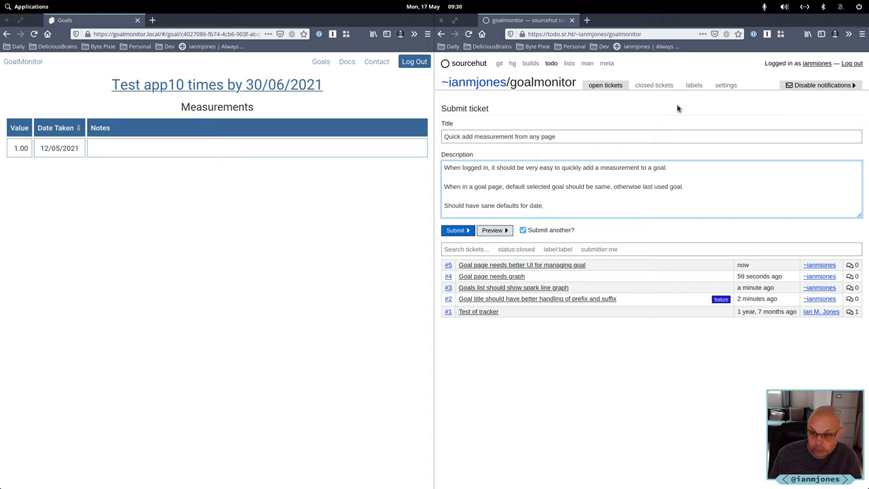
pyautogui.write('and value should')
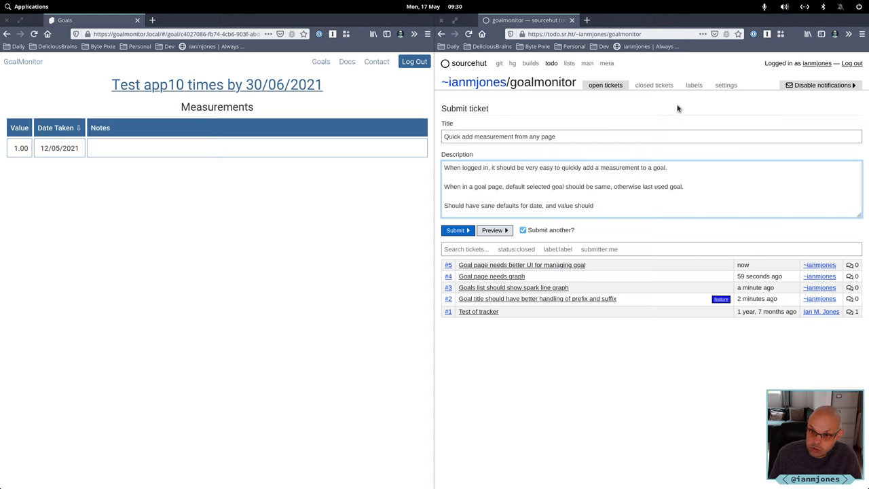
pyautogui.write(' default')
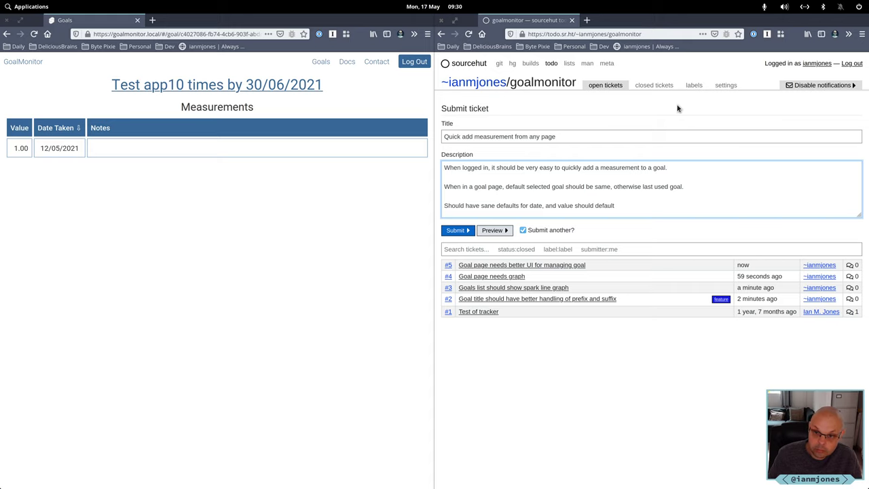
# Replace "should default" at the end of the description's third paragraph with ", e.g." directly after "value".
pyautogui.hotkey('ctrl', 'Left')
pyautogui.hotkey('ctrl', 'Left')
pyautogui.hotkey('ctrl', 'Left')
pyautogui.hotkey('ctrl', 'Left')
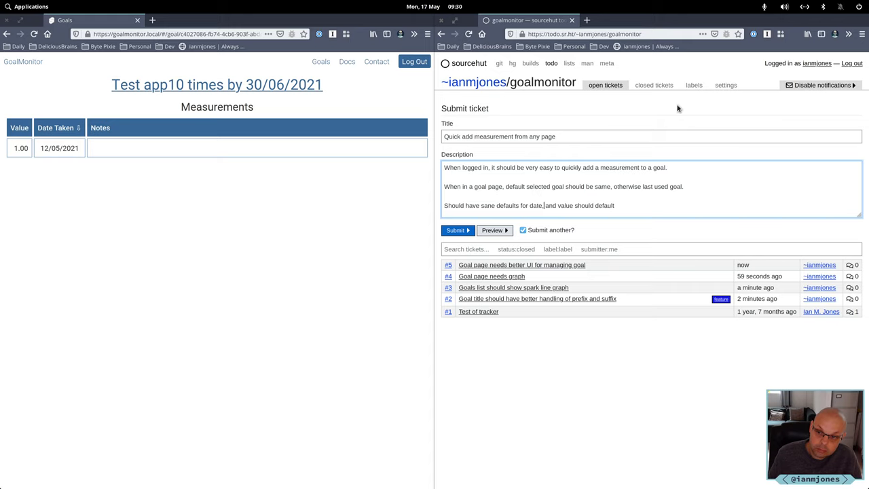
pyautogui.press('Right')
pyautogui.press('Right')
pyautogui.hotkey('shift', 'End')
pyautogui.press('BackSpace')
pyautogui.write(', e.g. ')
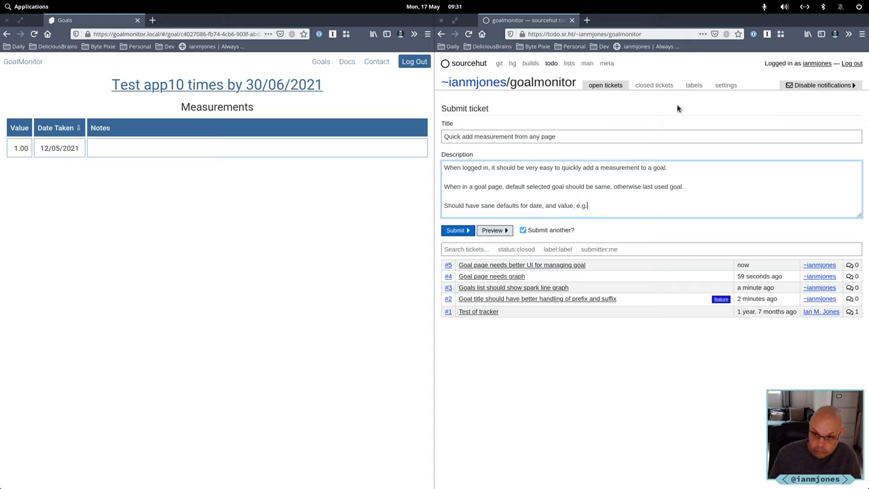
# Finish the description's last sentence with "today's date and last entered value." and submit the quick add measurement ticket.
pyautogui.write('today')
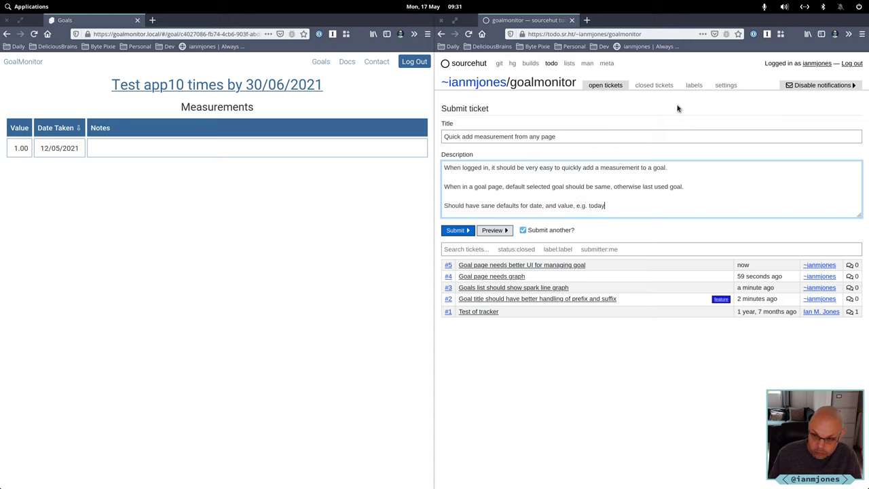
pyautogui.write("'s date")
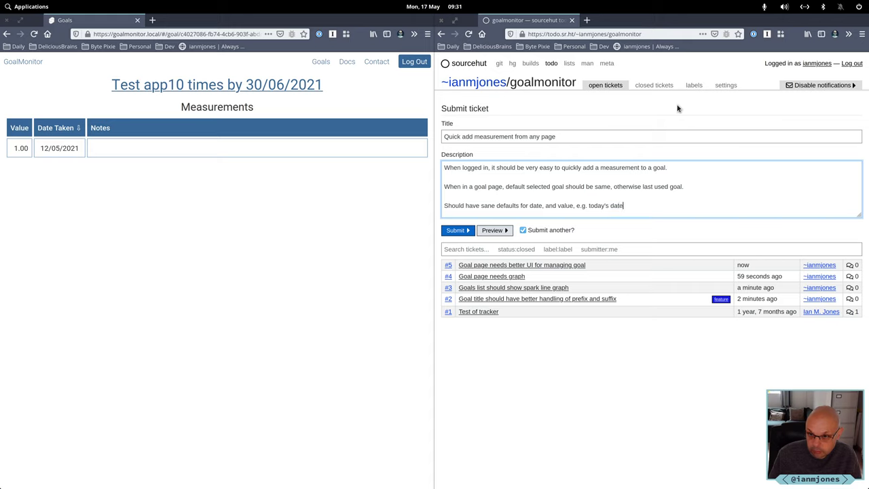
pyautogui.write(' and ')
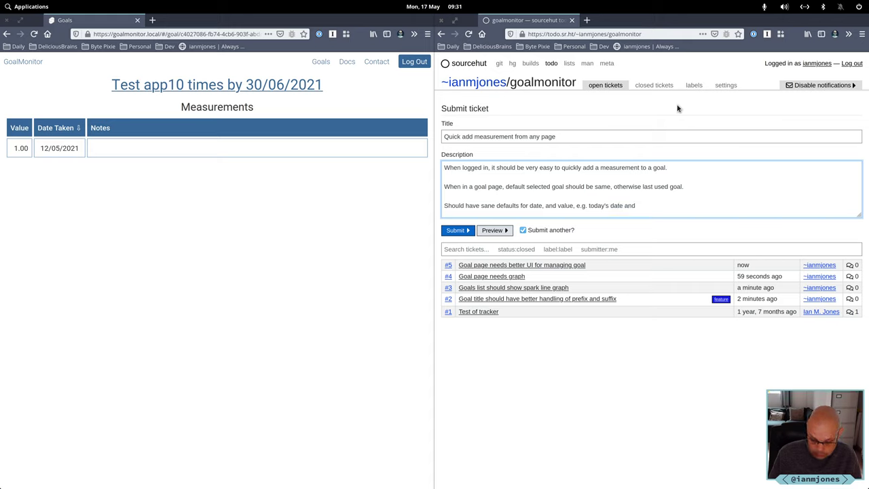
pyautogui.write('last e')
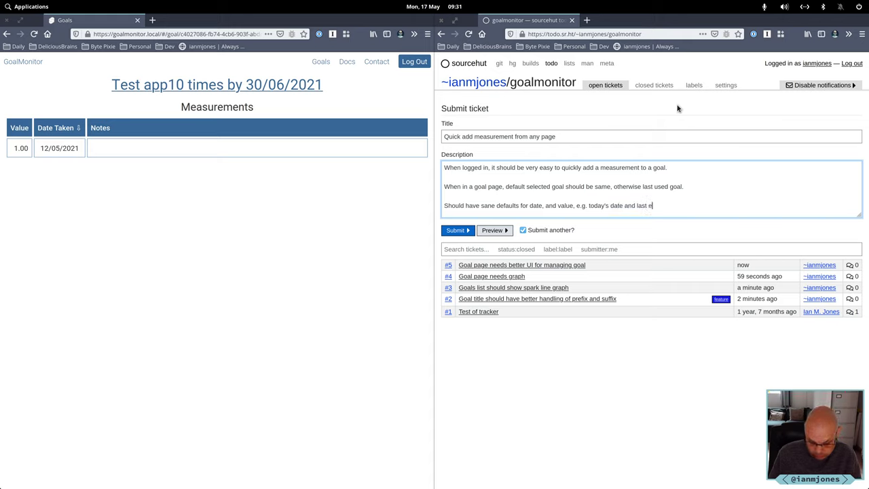
pyautogui.write('ntered value.')
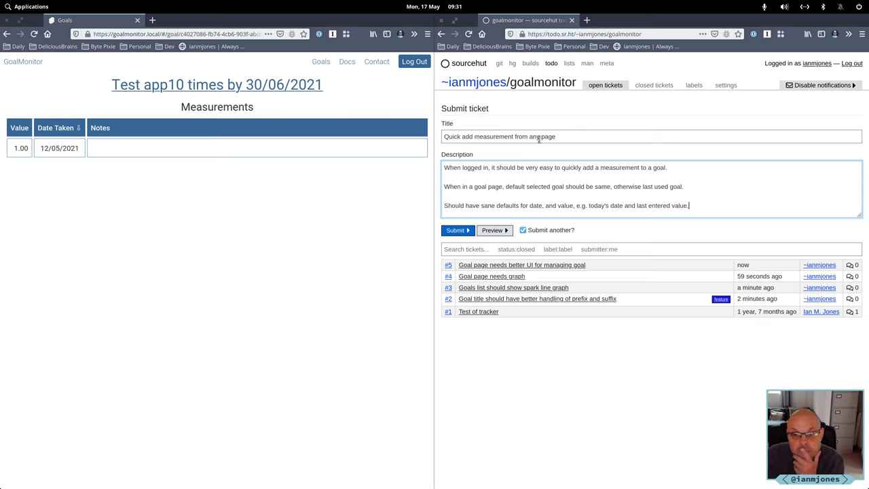
pyautogui.click(455, 231)
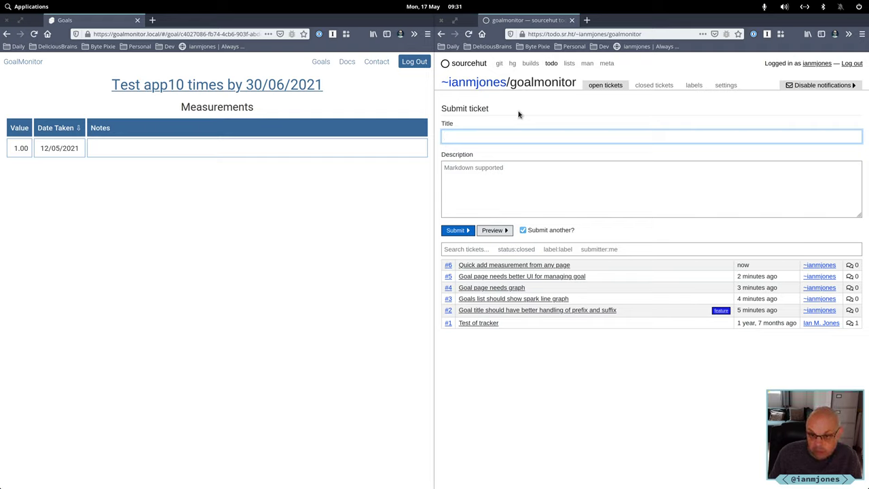
# Enter "Goal page needs better UI for managing measurements" as the title of a new ticket.
pyautogui.write('Goal page ')
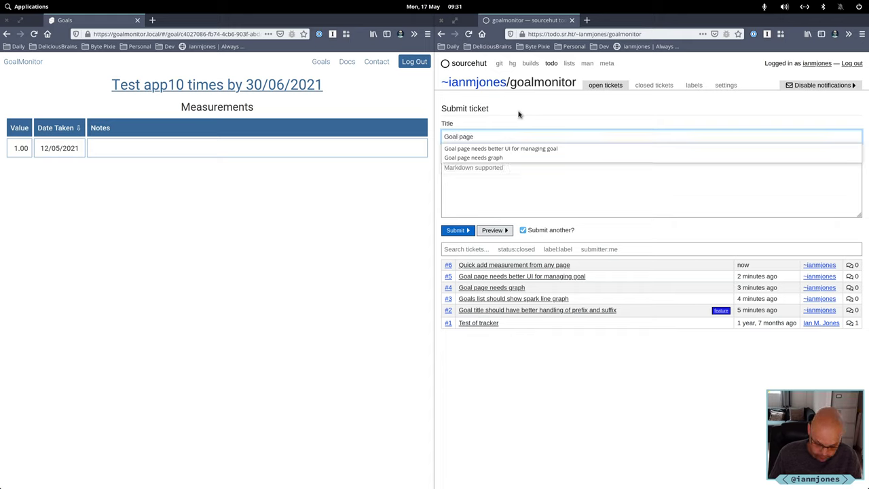
pyautogui.write('needs bet')
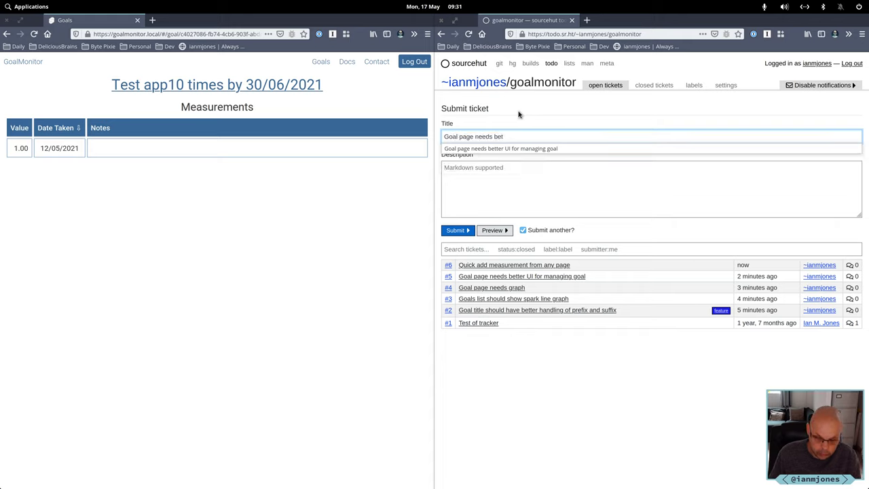
pyautogui.write('ter UI f')
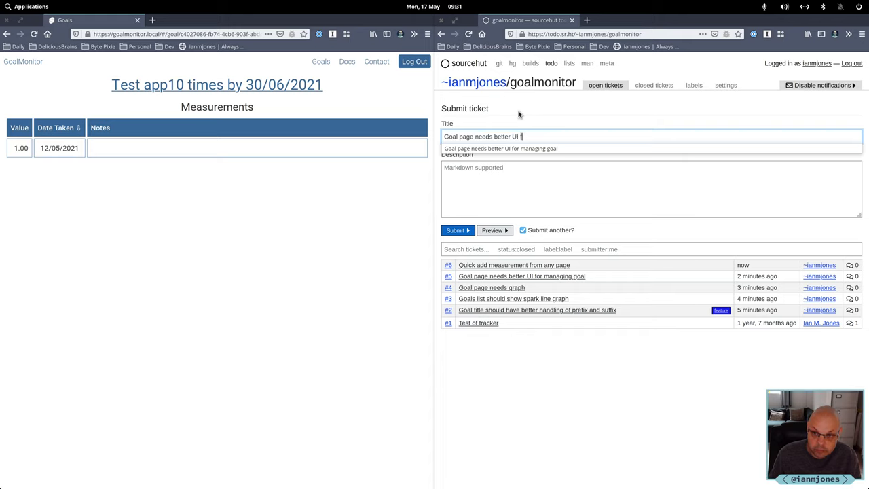
pyautogui.write('or man')
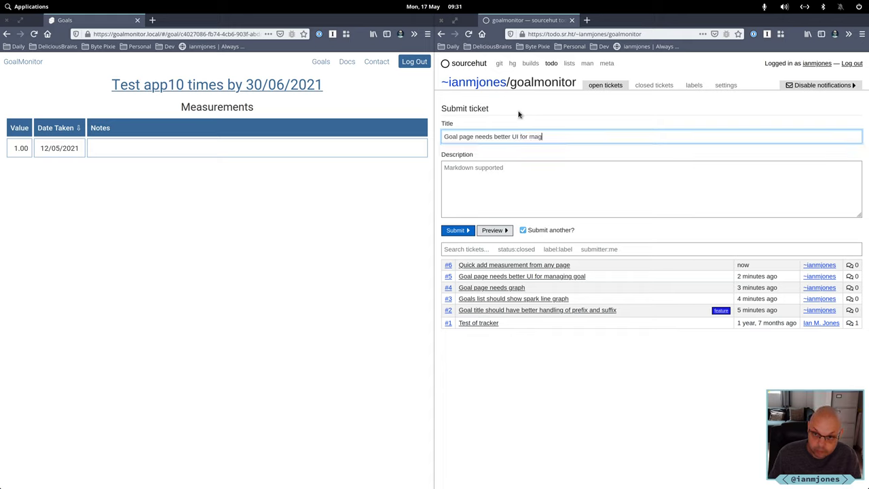
pyautogui.write('aging')
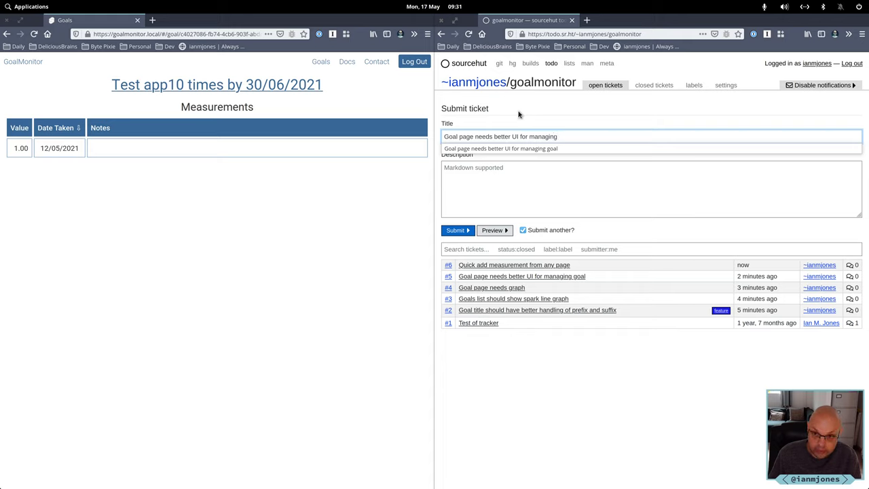
pyautogui.write(' measure')
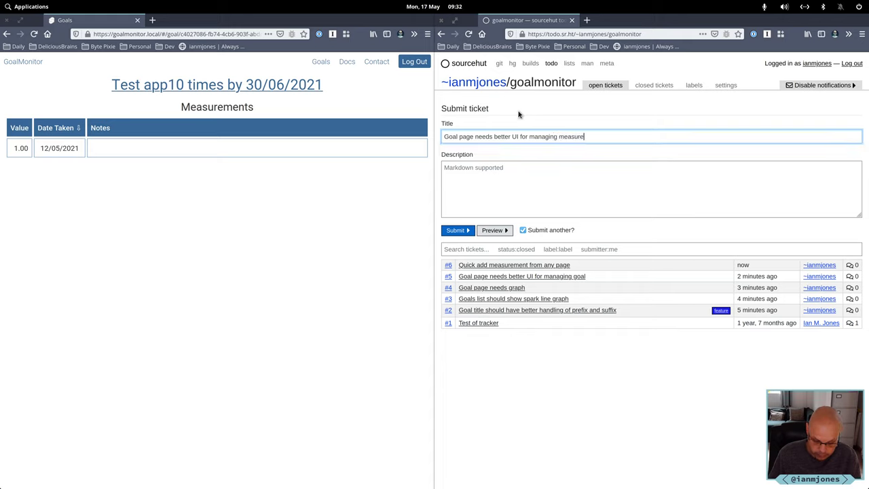
pyautogui.write('ments')
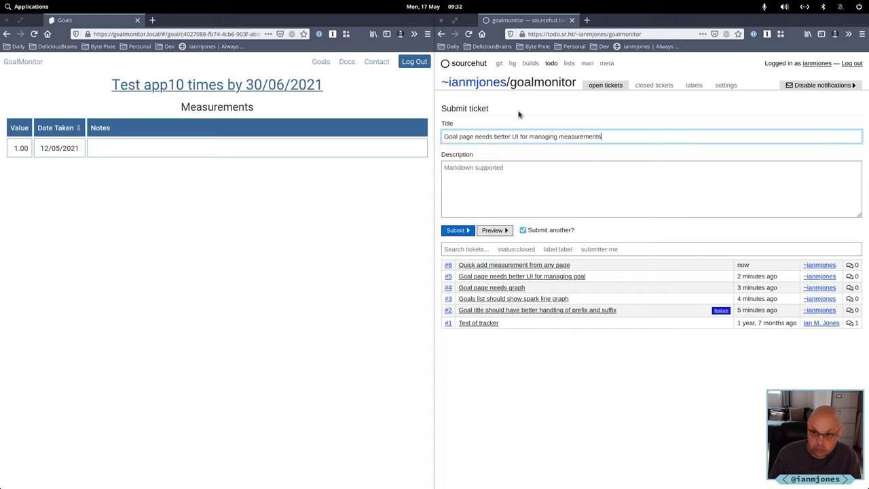
# Add the description "Each measurements should be editable, including delete." to the measurements UI ticket and submit it.
pyautogui.click(522, 171)
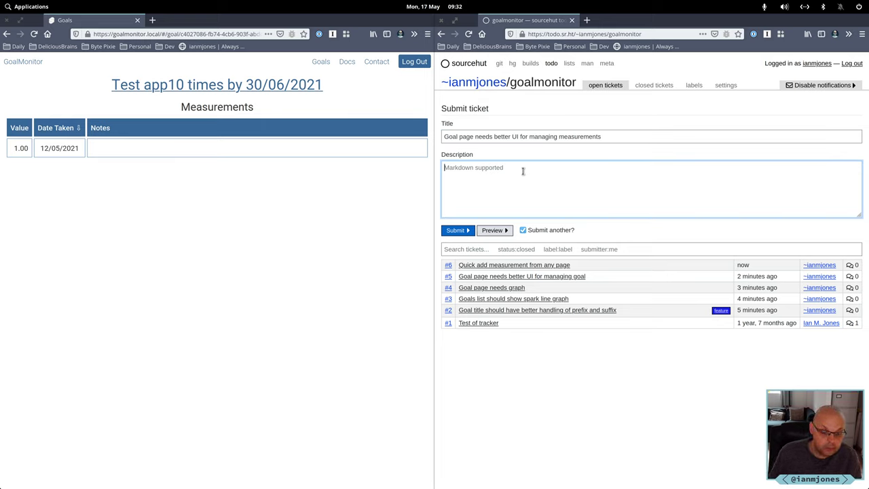
pyautogui.write('Each ')
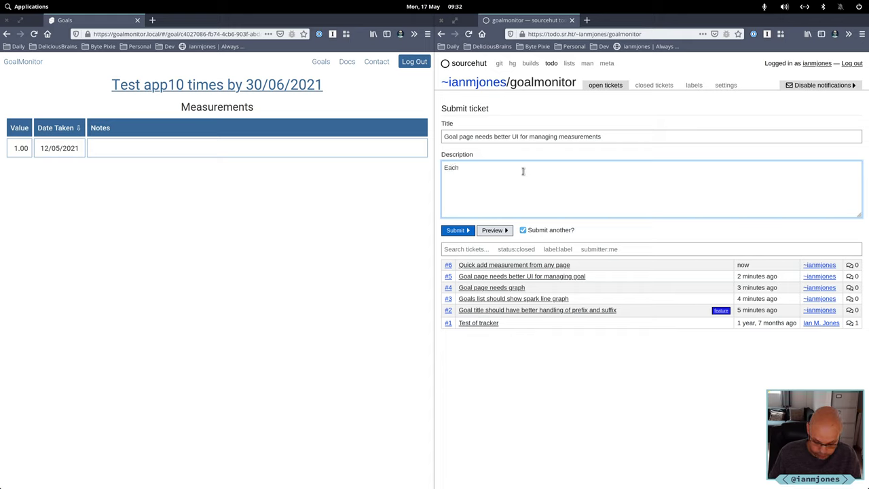
pyautogui.write('measurements ')
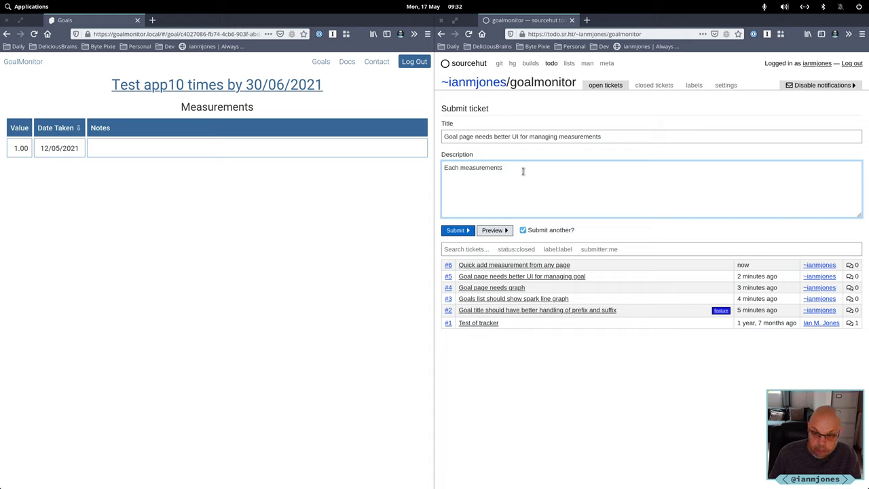
pyautogui.write('should')
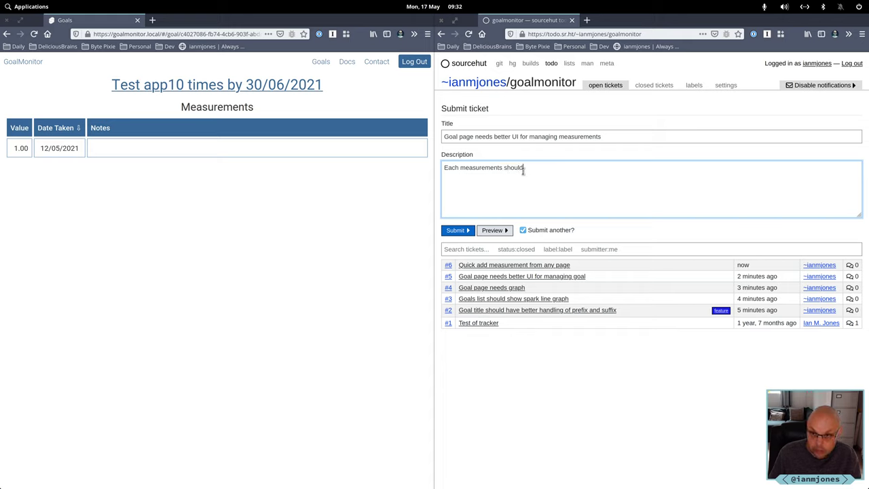
pyautogui.write(' be editable')
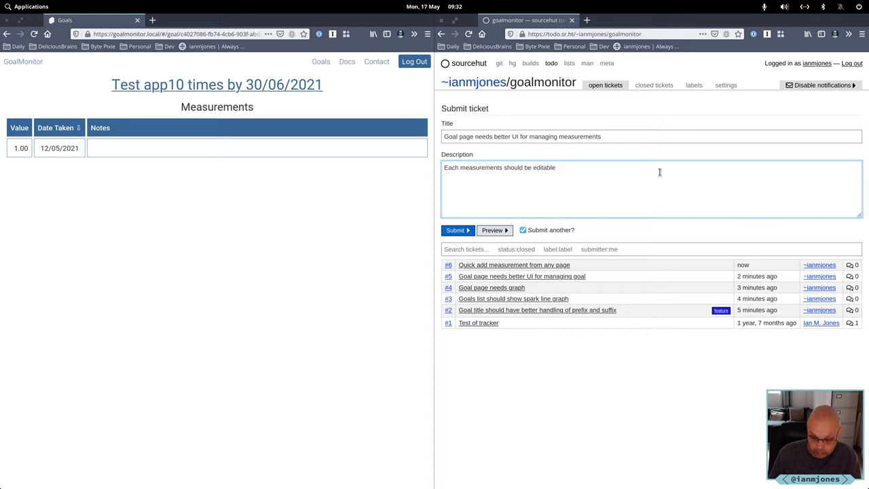
pyautogui.write(', incl')
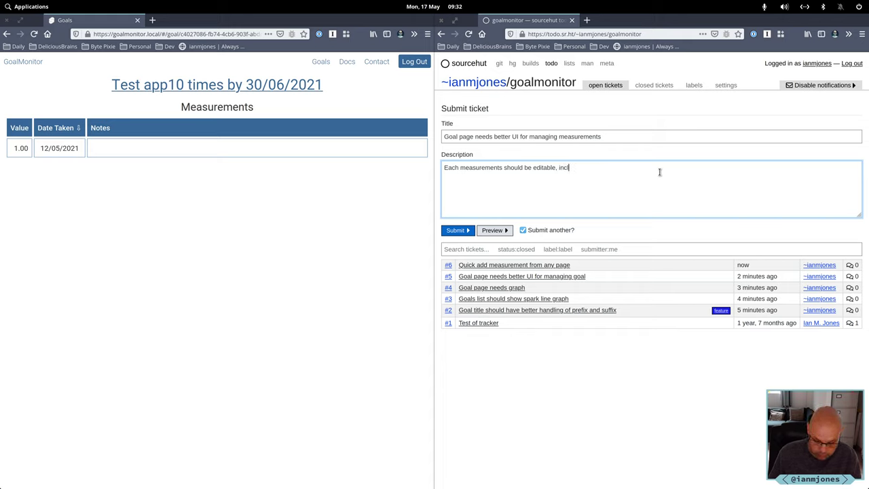
pyautogui.write('uding delete.')
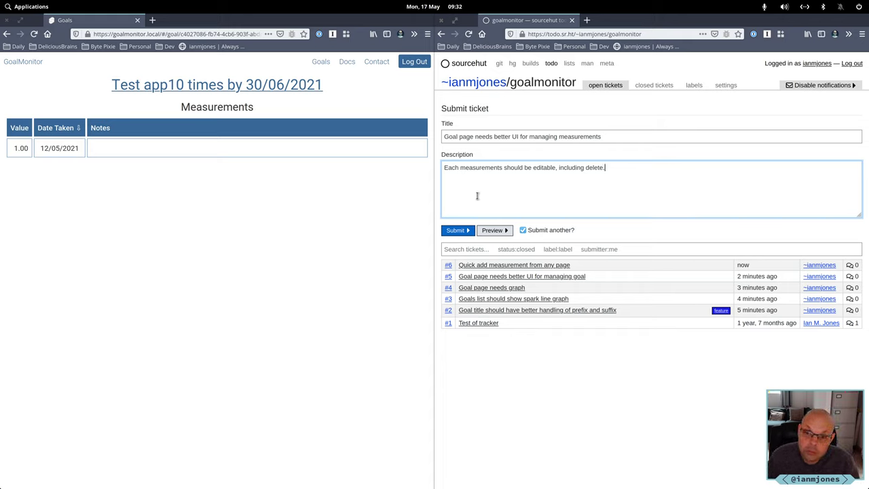
pyautogui.click(467, 231)
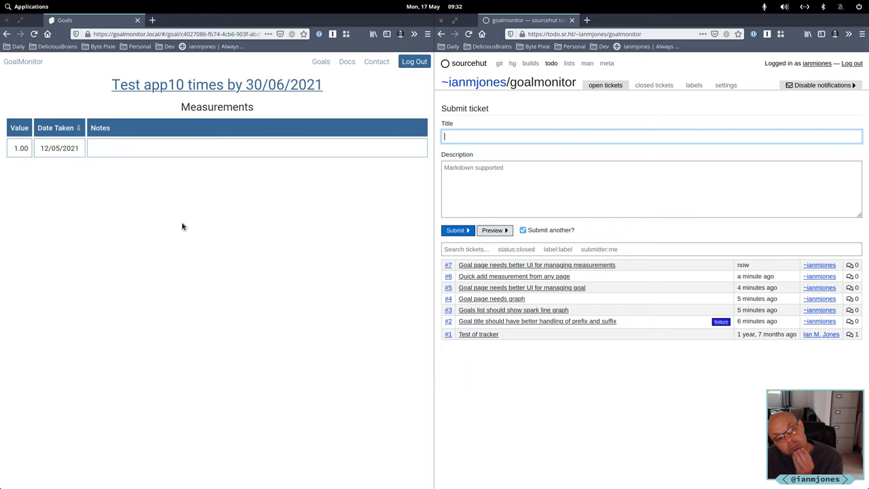
# Test sorting the goal's measurements table by the Value and Date Taken columns.
pyautogui.click(56, 127)
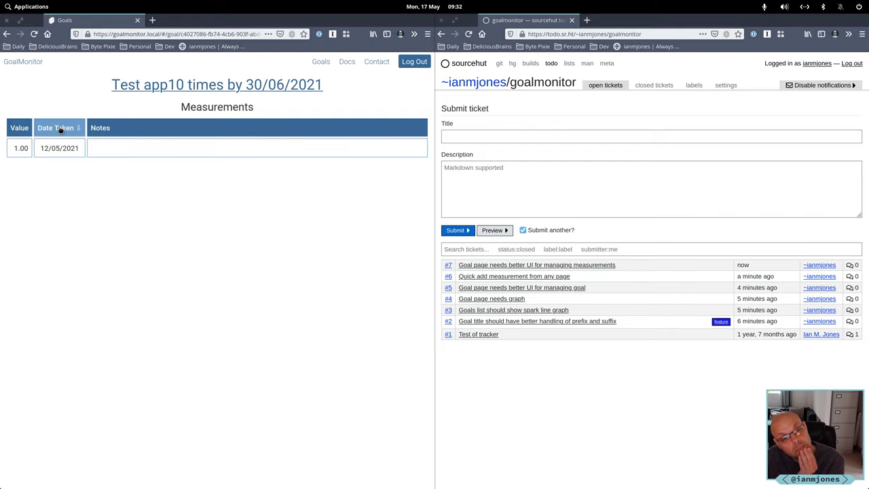
pyautogui.click(21, 127)
pyautogui.click(66, 129)
pyautogui.click(64, 129)
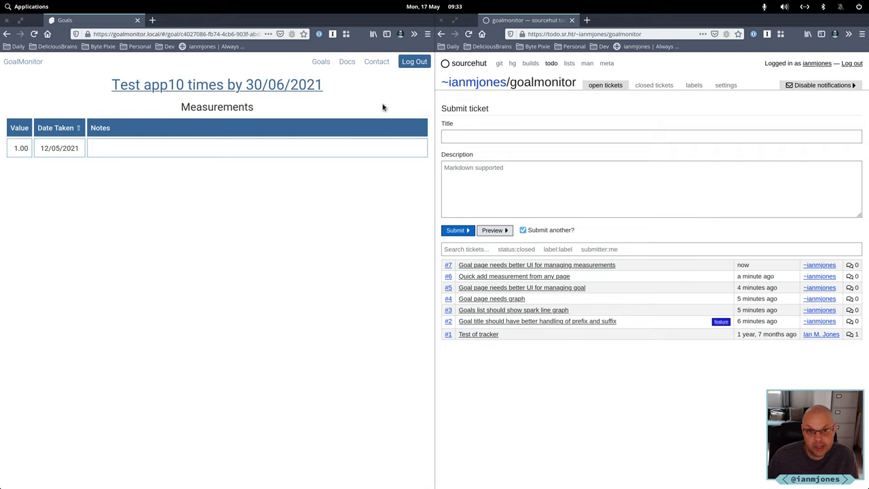
pyautogui.click(526, 135)
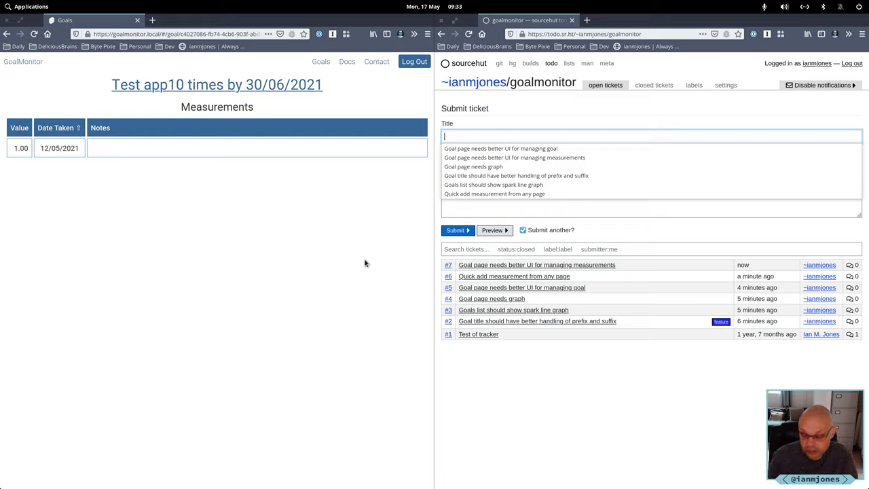
pyautogui.press('Escape')
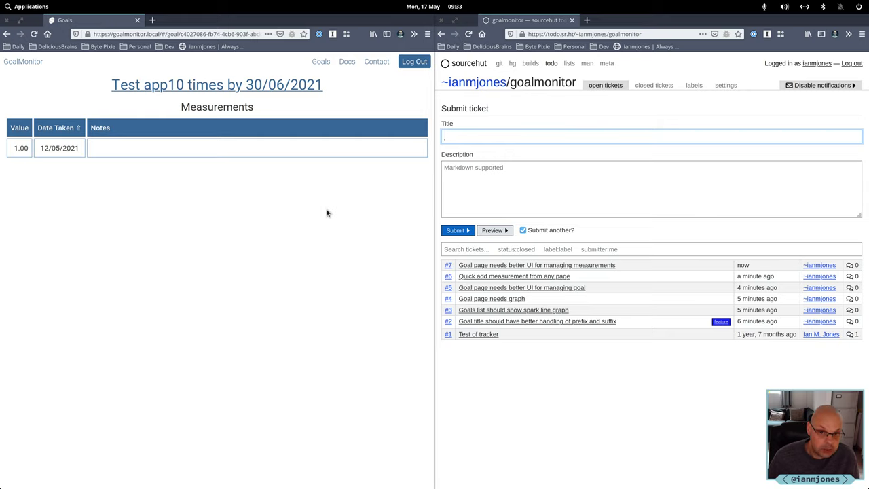
# Maximize the browser window showing the GoalMonitor goal page and open its developer tools.
pyautogui.click(326, 212)
pyautogui.press('super+Up')
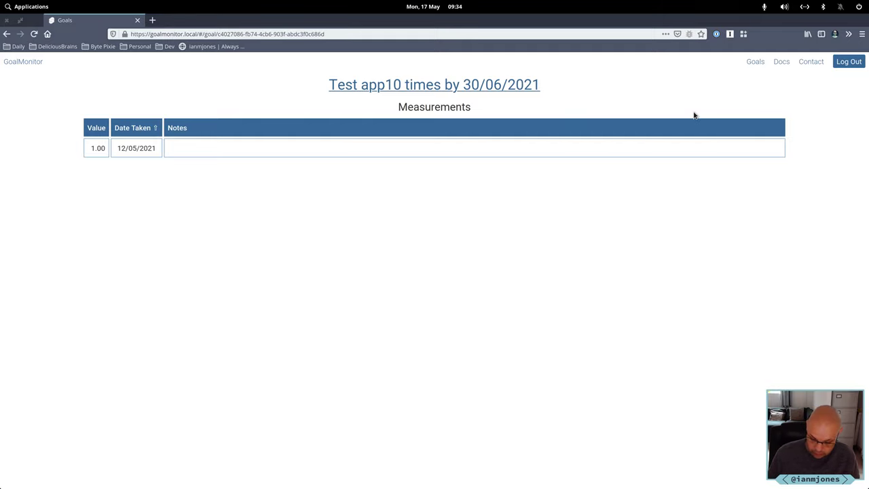
pyautogui.press('F12')
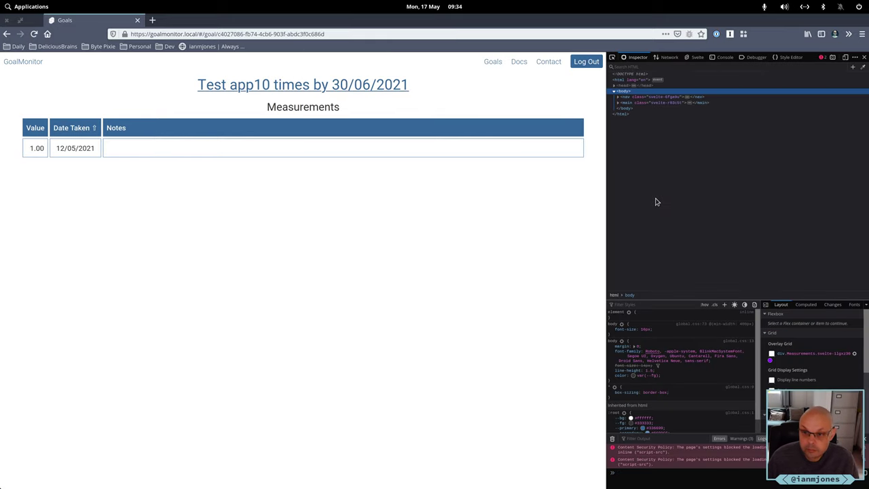
# Enlarge the developer tools text and preview the goal page in responsive design mode as an iPhone 5/SE iOS 10.3.1.
pyautogui.hotkey('ctrl', '+')
pyautogui.hotkey('ctrl', '+')
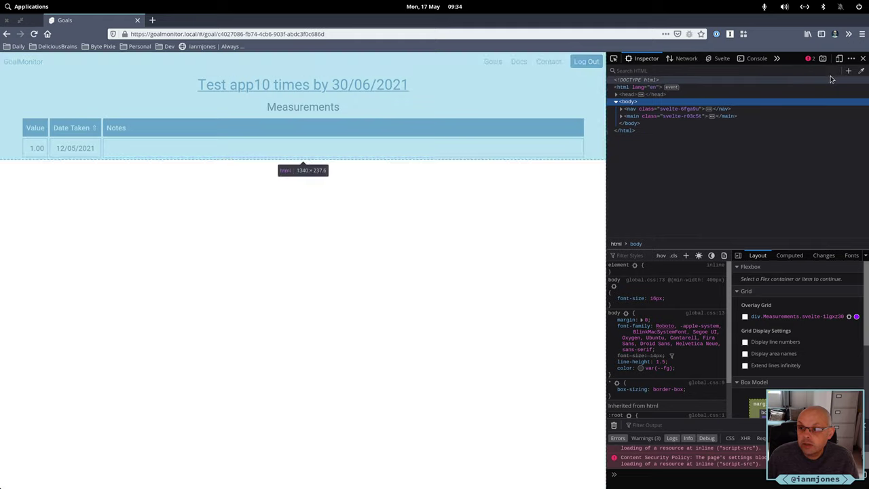
pyautogui.click(840, 59)
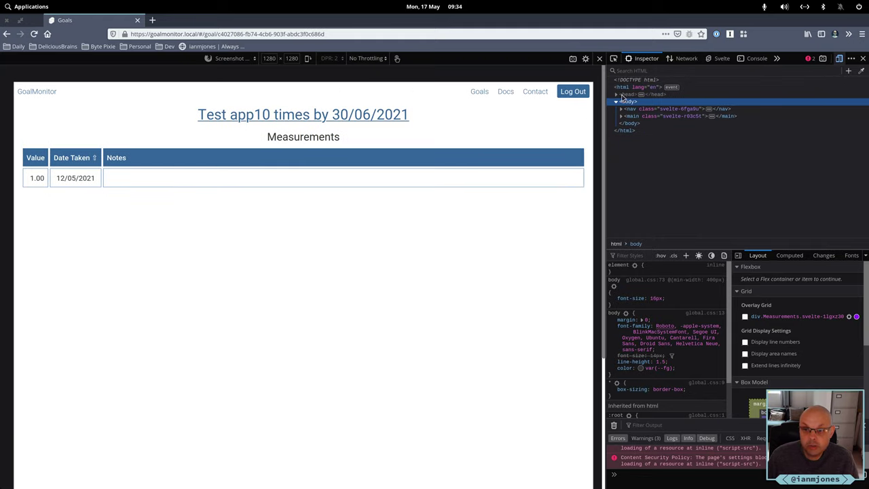
pyautogui.click(233, 60)
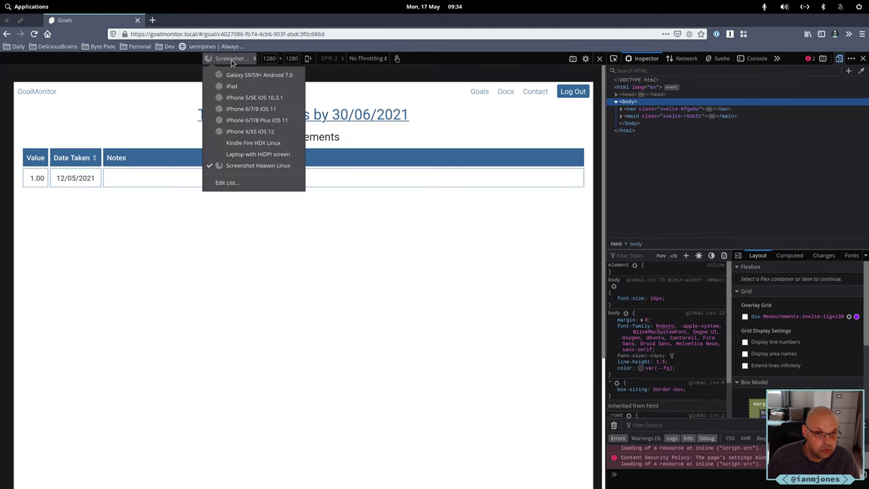
pyautogui.click(240, 97)
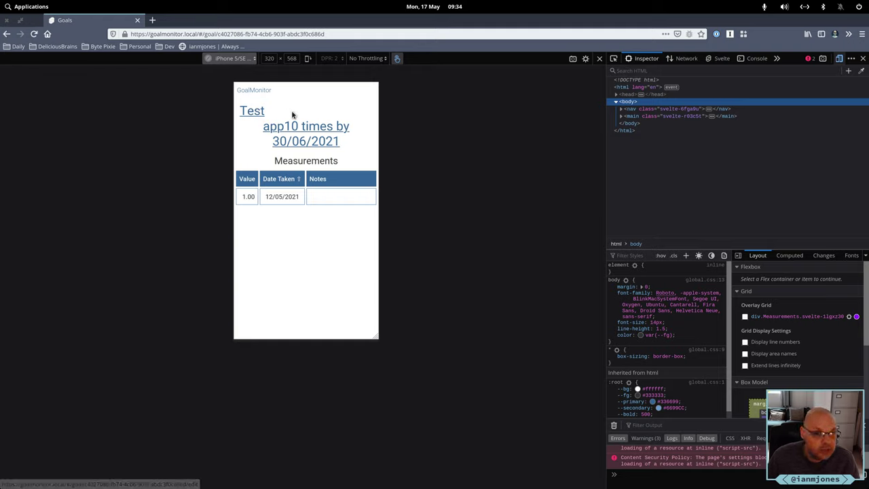
# Check the goal page in landscape orientation on the emulated iPhone 5/SE, and rotate it back to portrait.
pyautogui.click(236, 59)
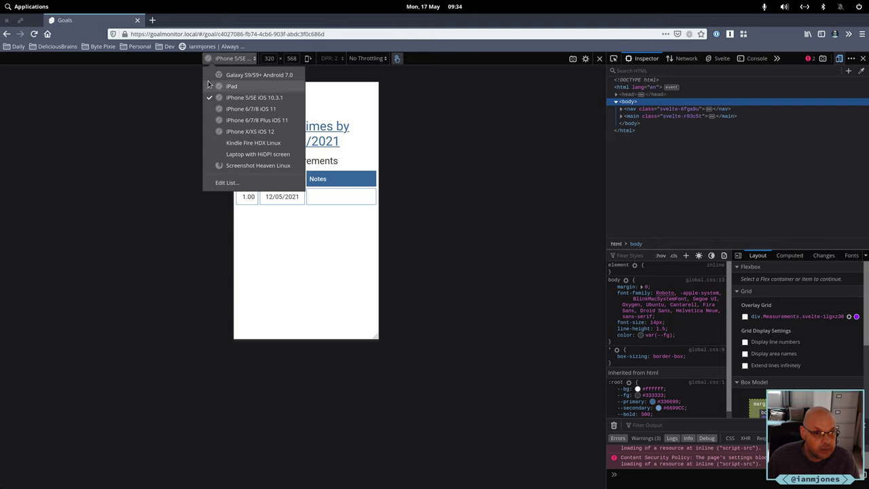
pyautogui.click(163, 109)
pyautogui.click(308, 59)
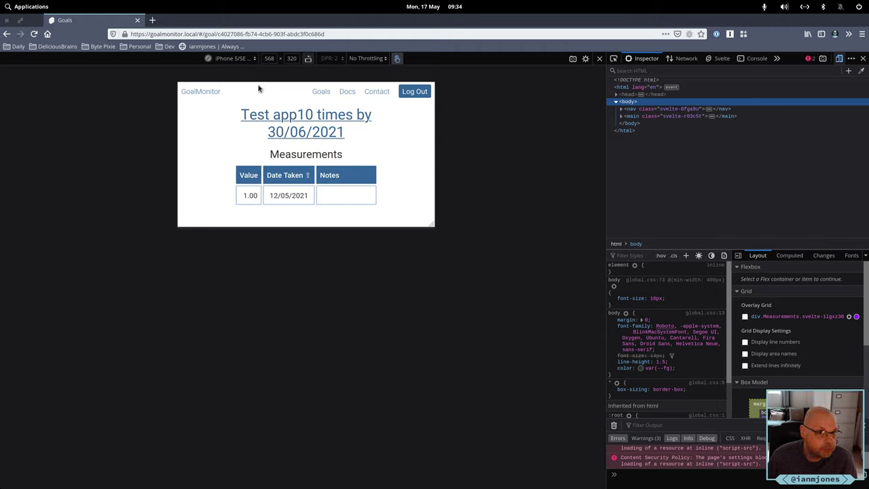
pyautogui.click(233, 59)
pyautogui.click(233, 59)
pyautogui.click(307, 58)
# Preview the goal page as an iPhone 6/7/8 iOS 11, and close responsive design mode.
pyautogui.click(227, 60)
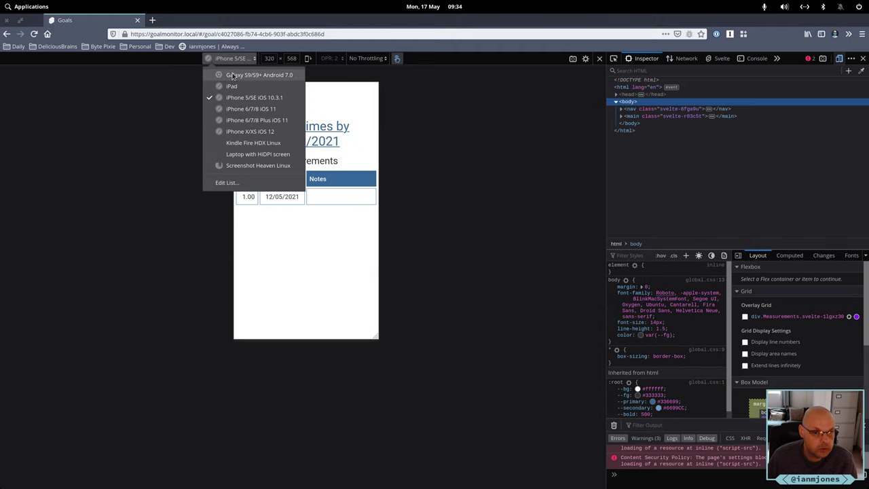
pyautogui.click(237, 102)
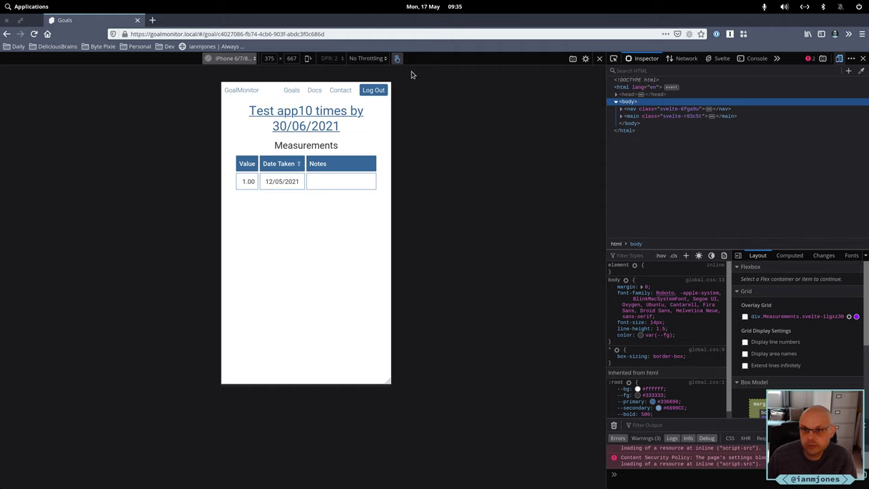
pyautogui.click(600, 59)
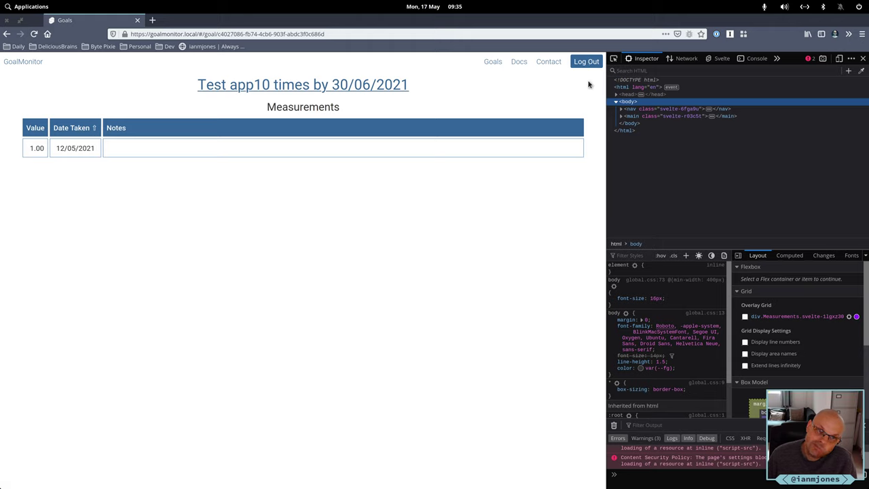
# Look through GoalMonitor's Docs and Contact pages, and go to the Goals list.
pyautogui.click(519, 68)
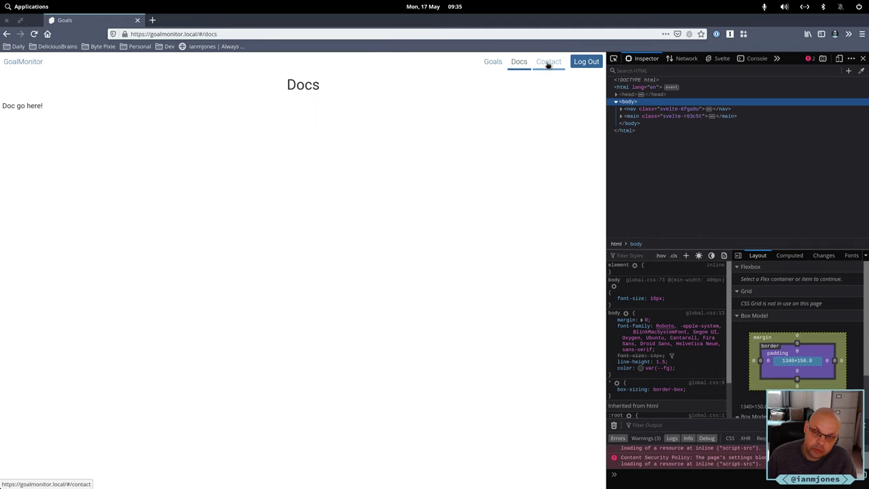
pyautogui.click(548, 63)
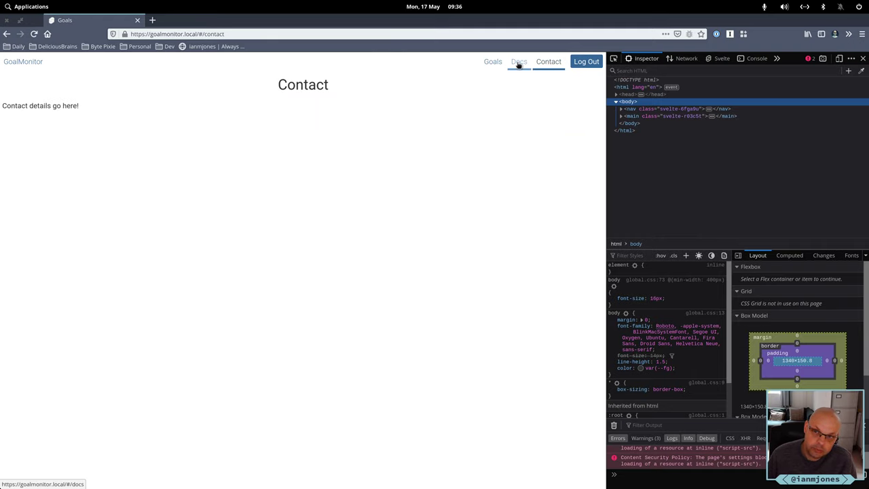
pyautogui.click(519, 62)
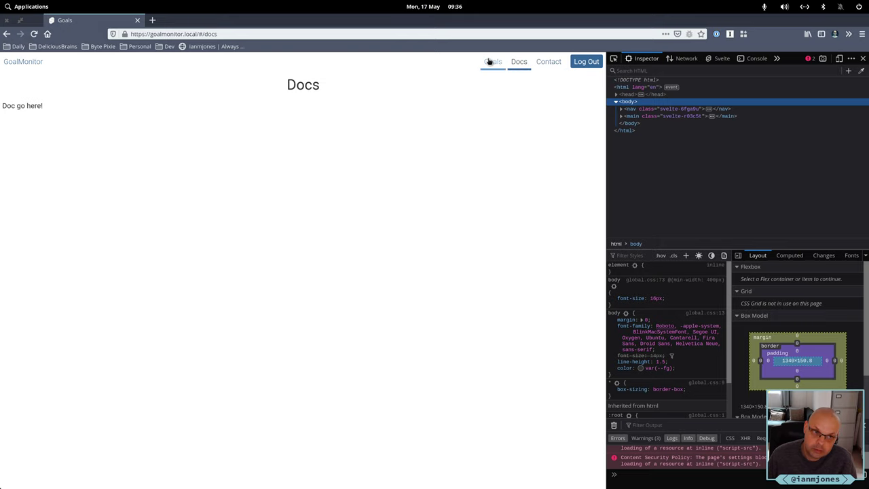
pyautogui.click(489, 61)
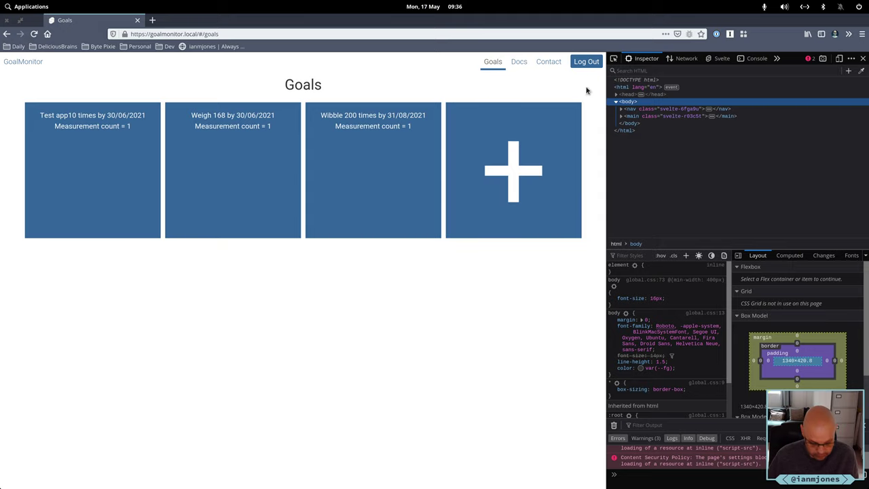
# Close the developer tools and return the GoalMonitor window to half the screen beside the sourcehut ticket tracker.
pyautogui.click(863, 58)
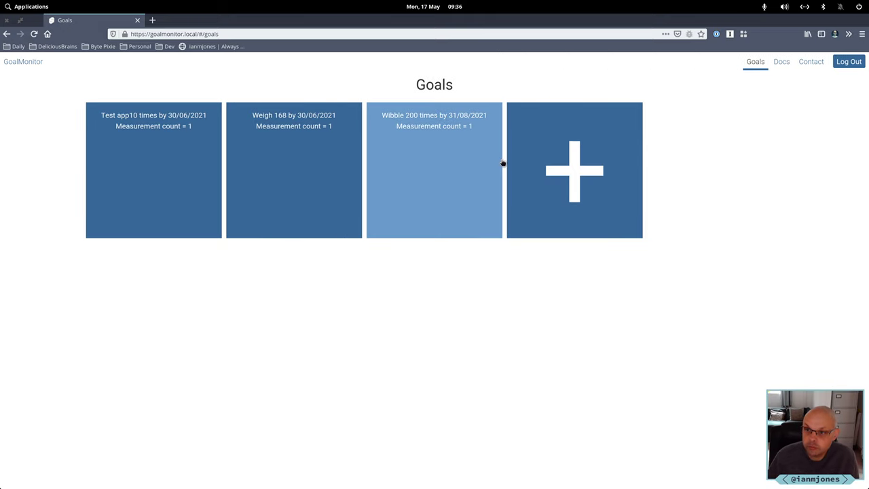
pyautogui.press('super+Right')
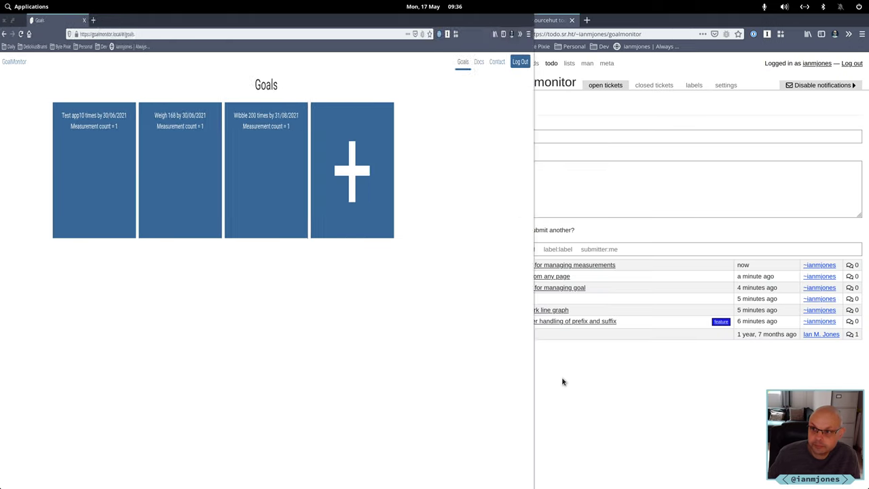
# Enter "Responsive menu for member options" as the new ticket's title and start its description.
pyautogui.click(536, 136)
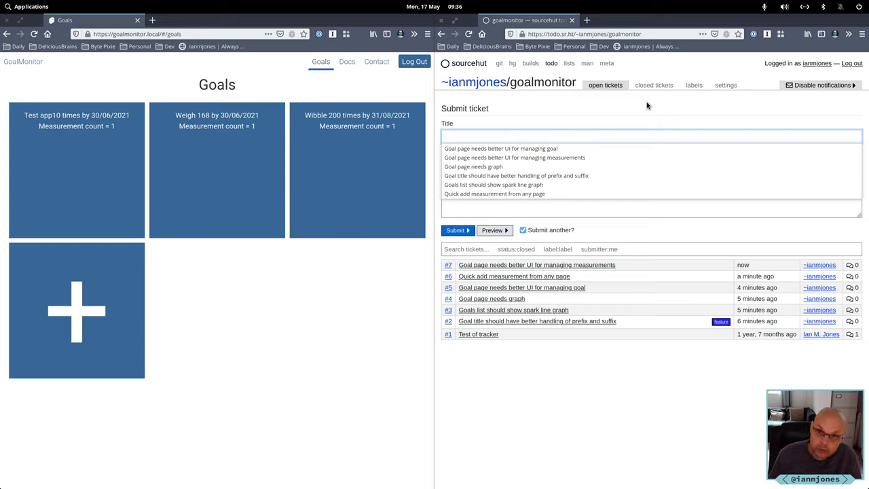
pyautogui.write('Responsive menu for')
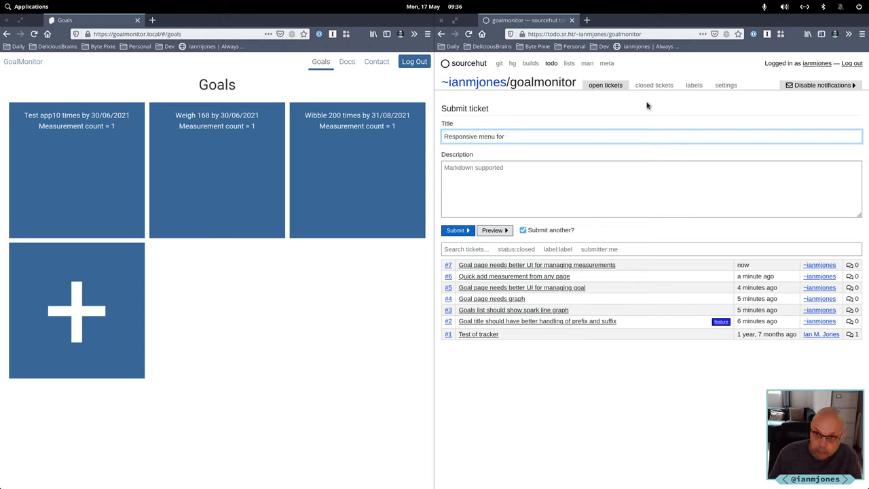
pyautogui.write('member options')
pyautogui.click(518, 187)
pyautogui.write('We need')
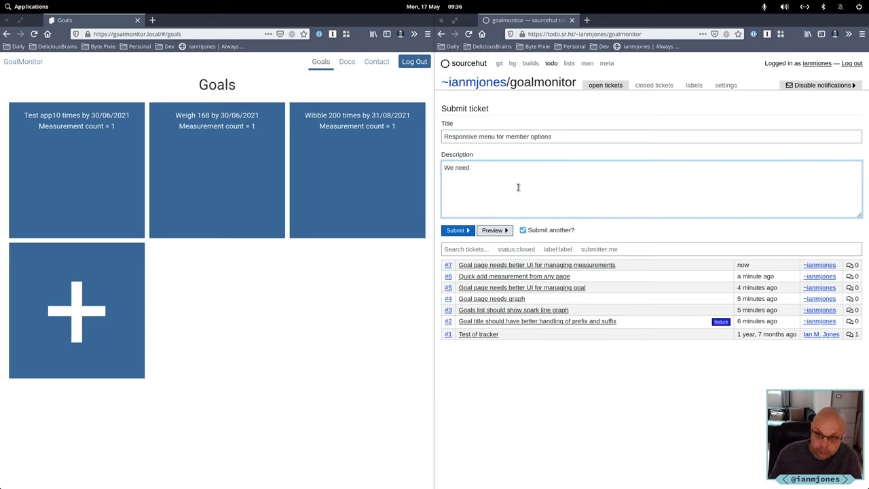
pyautogui.press('BackSpace')
pyautogui.press('BackSpace')
pyautogui.press('BackSpace')
pyautogui.press('BackSpace')
pyautogui.press('BackSpace')
pyautogui.press('BackSpace')
pyautogui.press('BackSpace')
pyautogui.press('BackSpace')
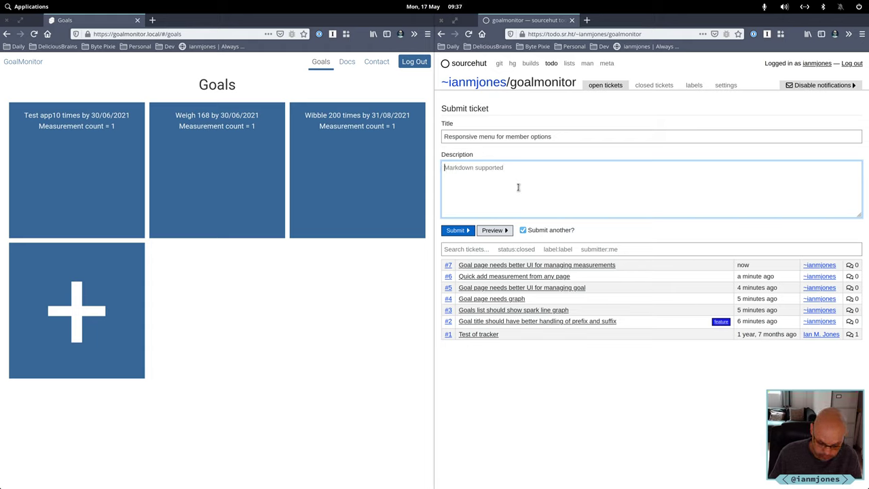
# Write "Member needs to be able to manage any settings" in the ticket's description.
pyautogui.write('Member menu')
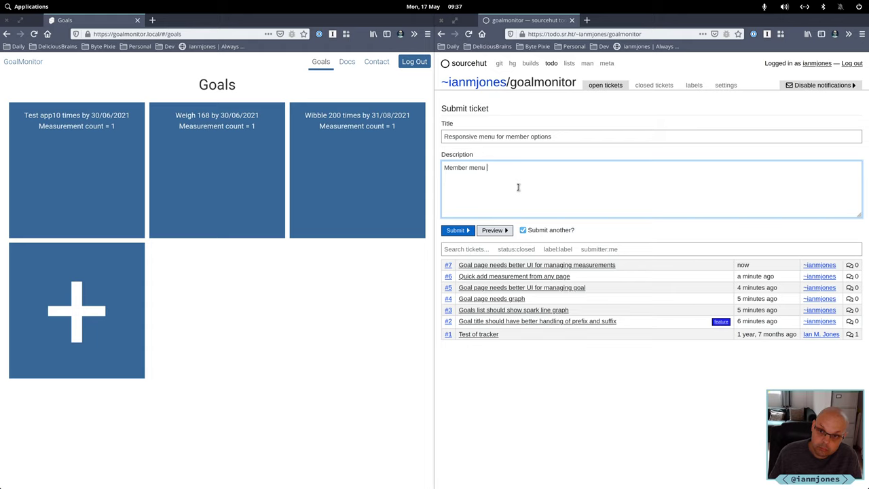
pyautogui.press('BackSpace')
pyautogui.press('BackSpace')
pyautogui.press('BackSpace')
pyautogui.write('neds')
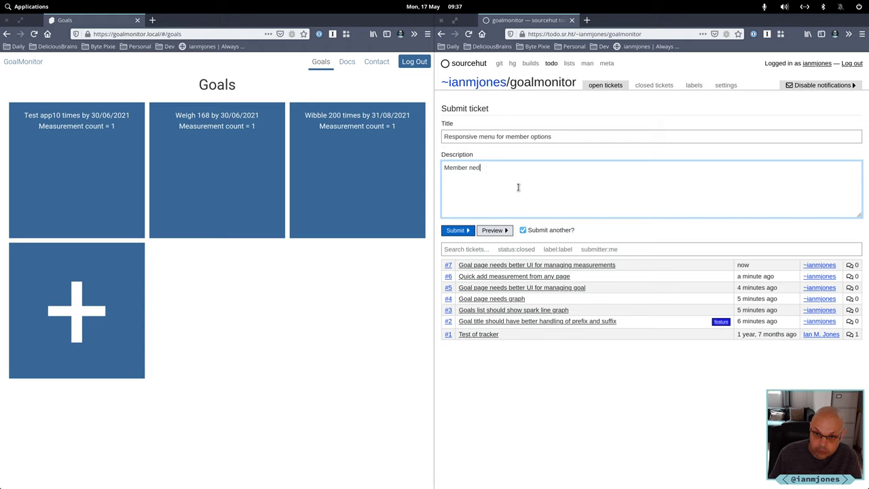
pyautogui.press('BackSpace')
pyautogui.write('eds')
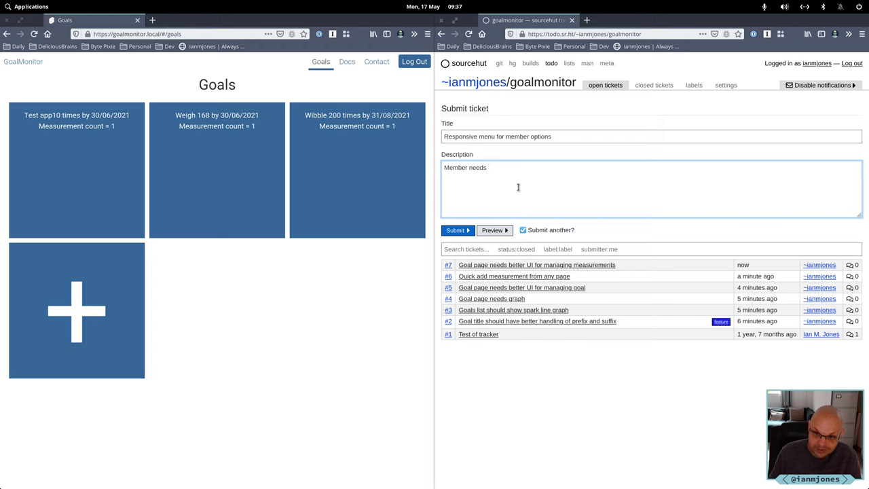
pyautogui.write('to be ')
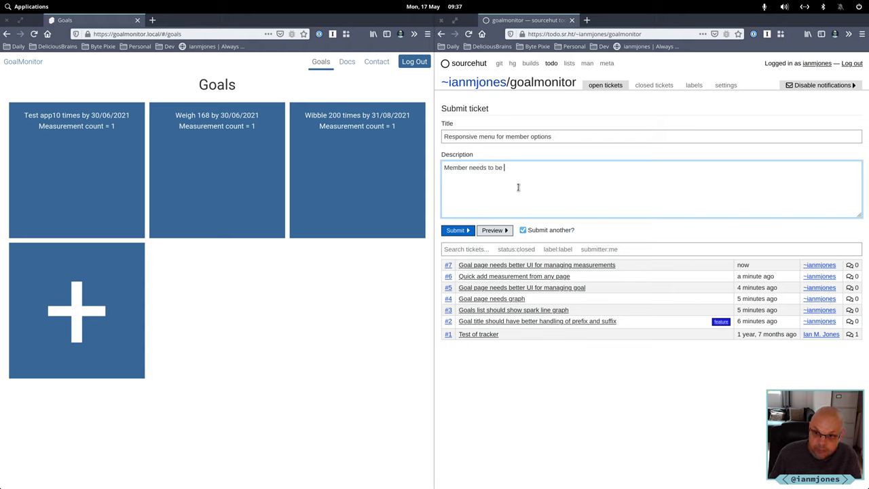
pyautogui.write('able to manage any sett')
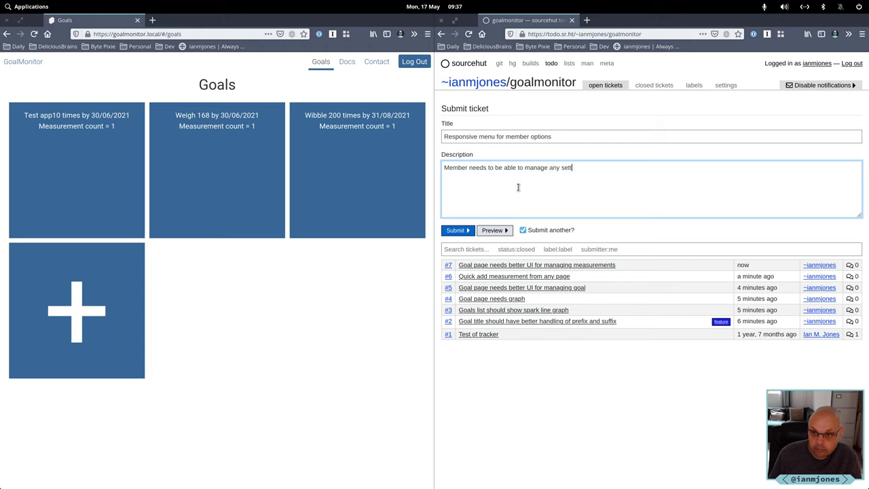
pyautogui.write('ings and')
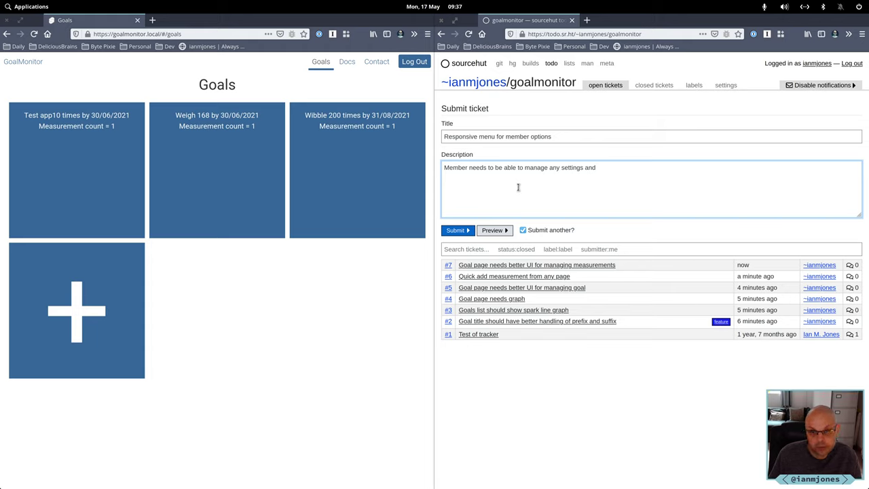
pyautogui.press('BackSpace')
pyautogui.press('BackSpace')
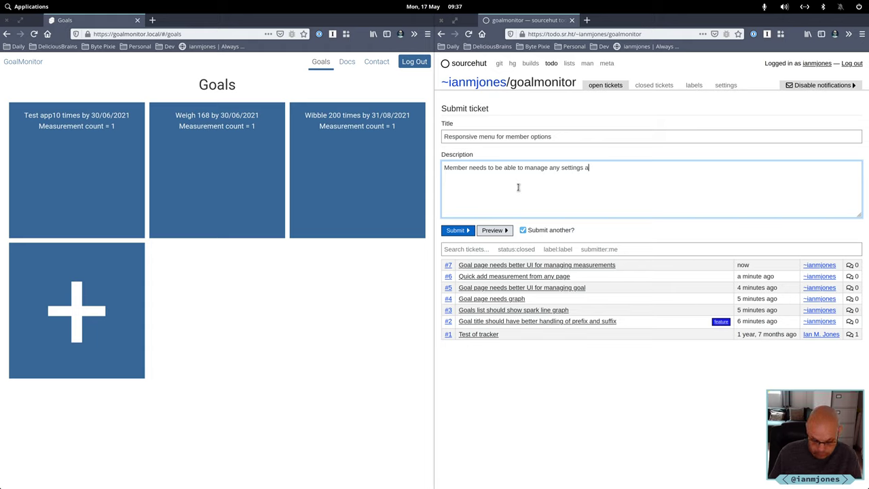
pyautogui.press('BackSpace')
pyautogui.press('BackSpace')
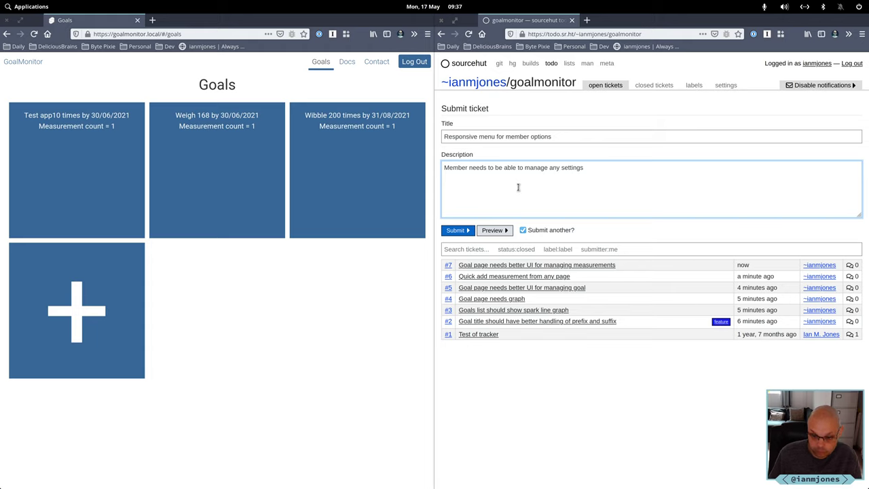
# Continue the ticket's description with "such as date format override, or".
pyautogui.write('such as ')
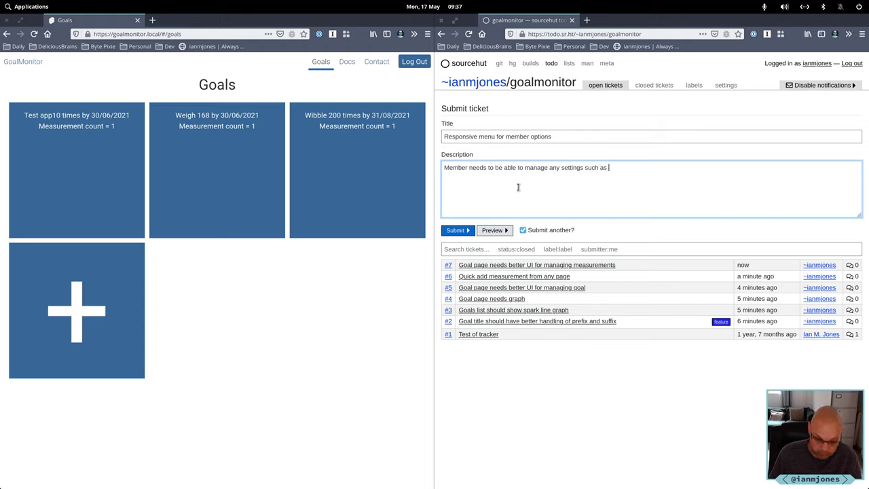
pyautogui.write('date forma')
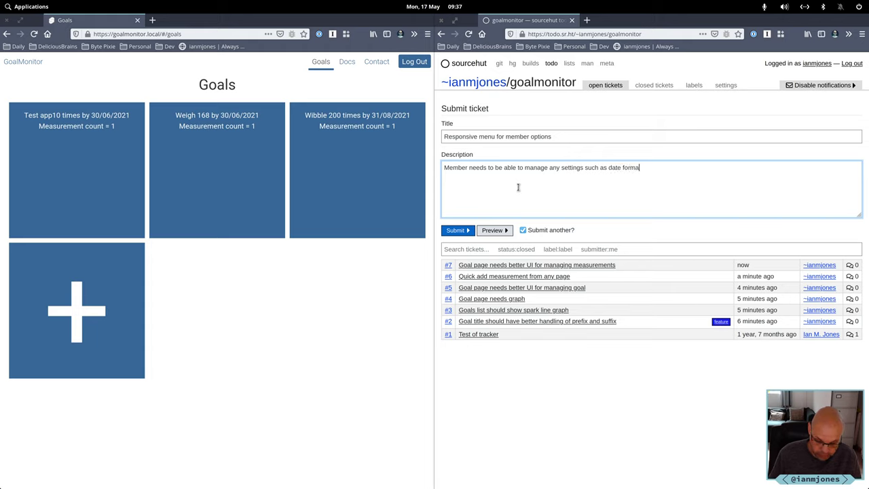
pyautogui.write('t override')
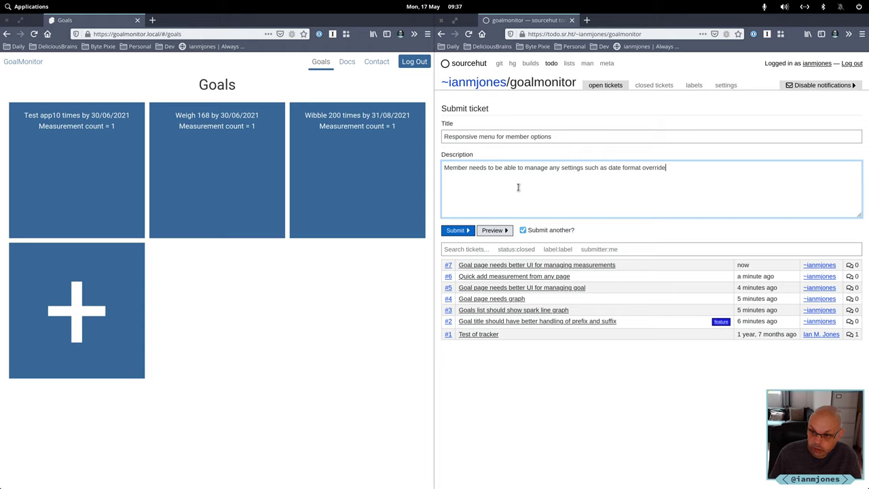
pyautogui.write(', or')
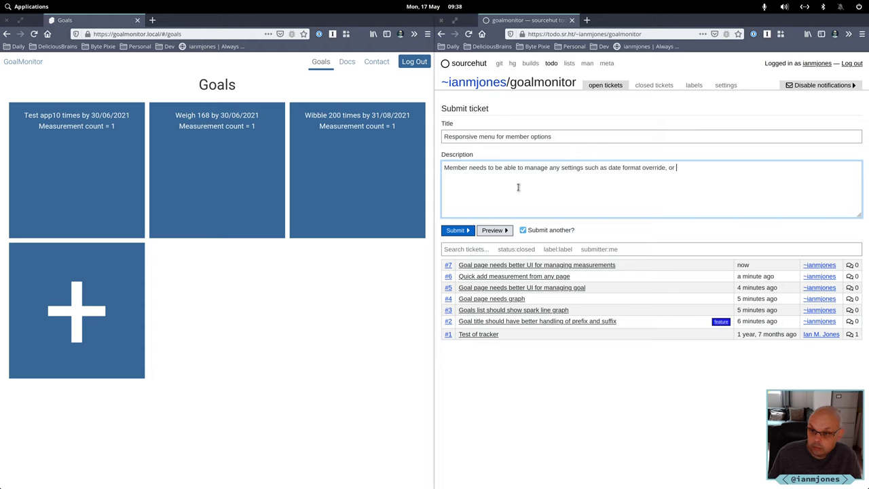
pyautogui.press('BackSpace')
pyautogui.press('BackSpace')
pyautogui.press('BackSpace')
pyautogui.write('or subscrip')
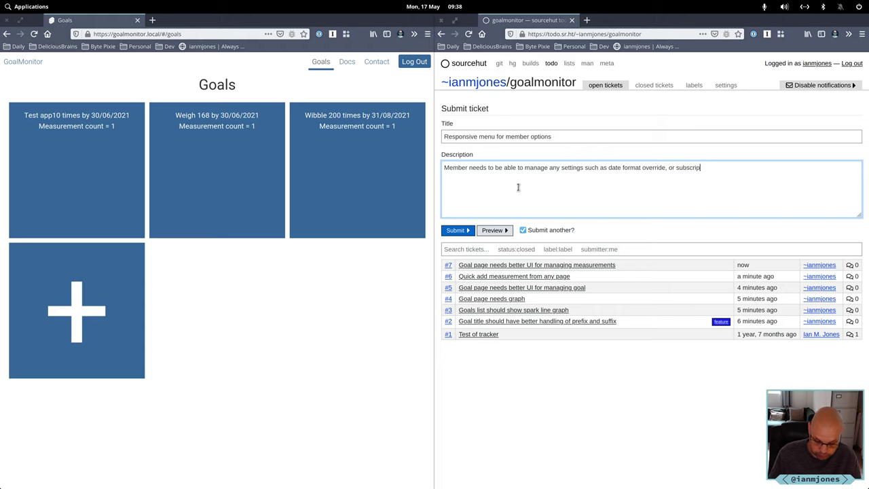
pyautogui.press('BackSpace')
pyautogui.press('BackSpace')
pyautogui.press('BackSpace')
pyautogui.press('BackSpace')
pyautogui.press('BackSpace')
pyautogui.press('BackSpace')
pyautogui.press('BackSpace')
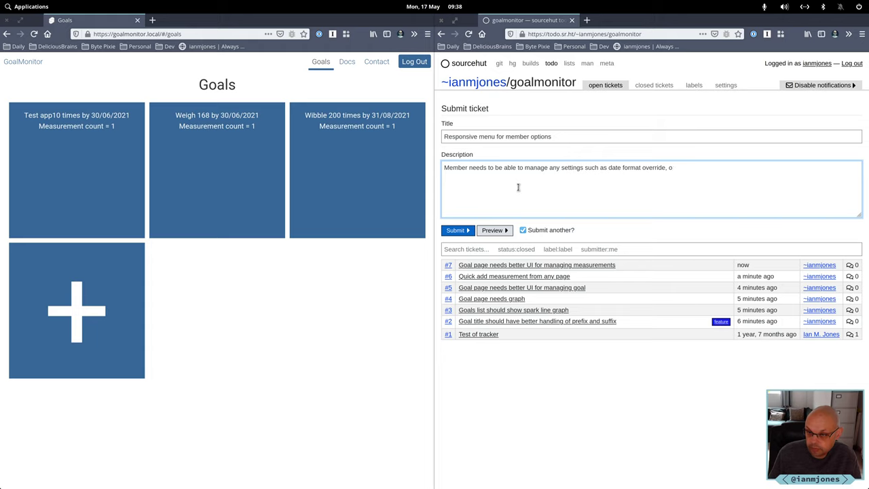
pyautogui.write('r')
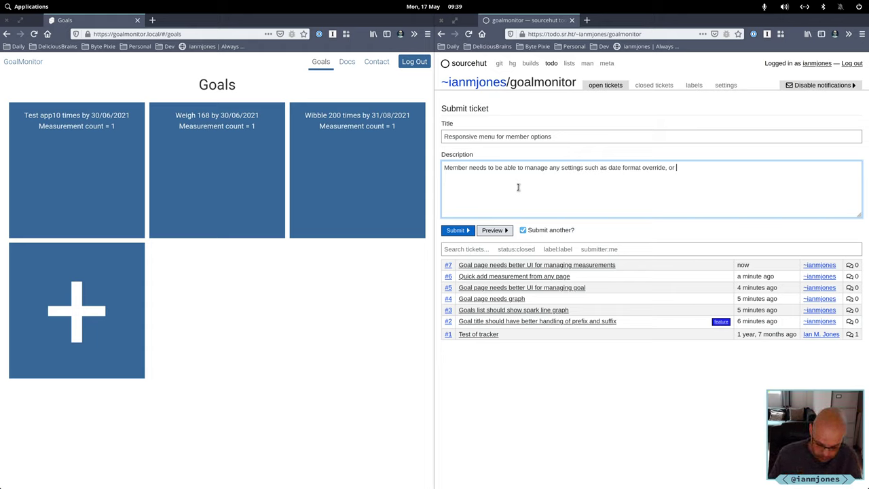
# Finish the ticket's description with "email subscription and reminder settings etc." and submit the ticket.
pyautogui.write('email subscription')
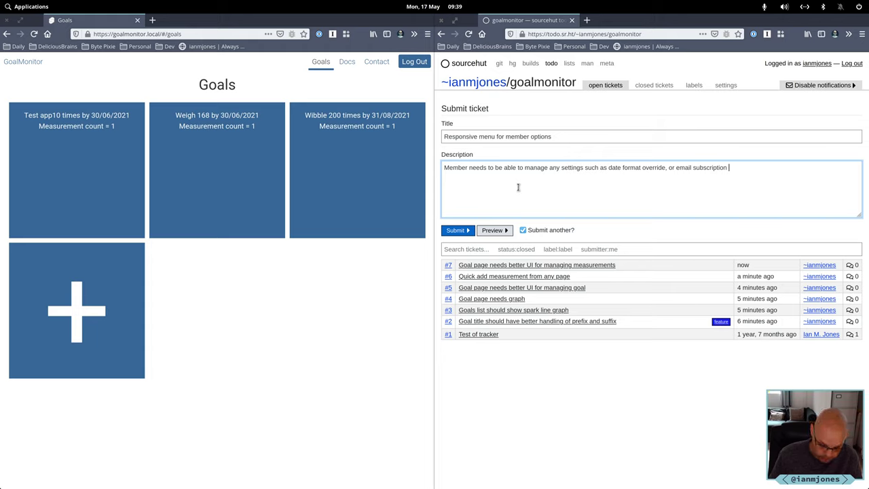
pyautogui.write(' and ')
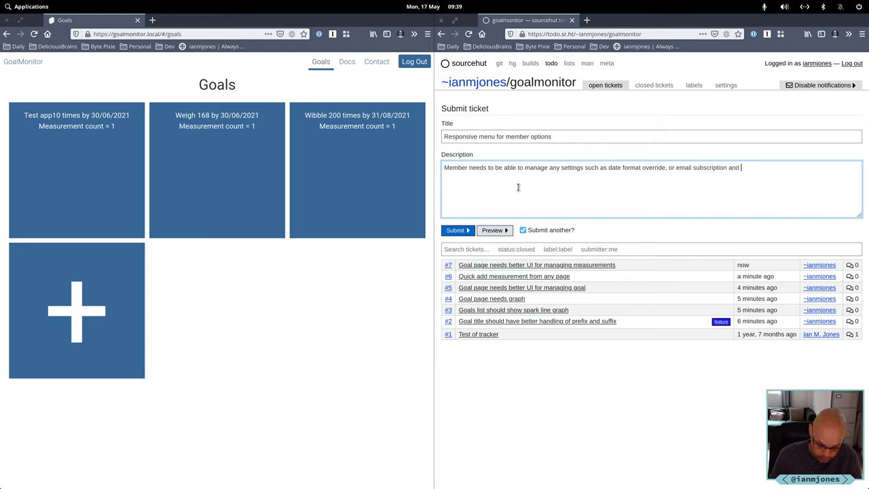
pyautogui.write('reminder set')
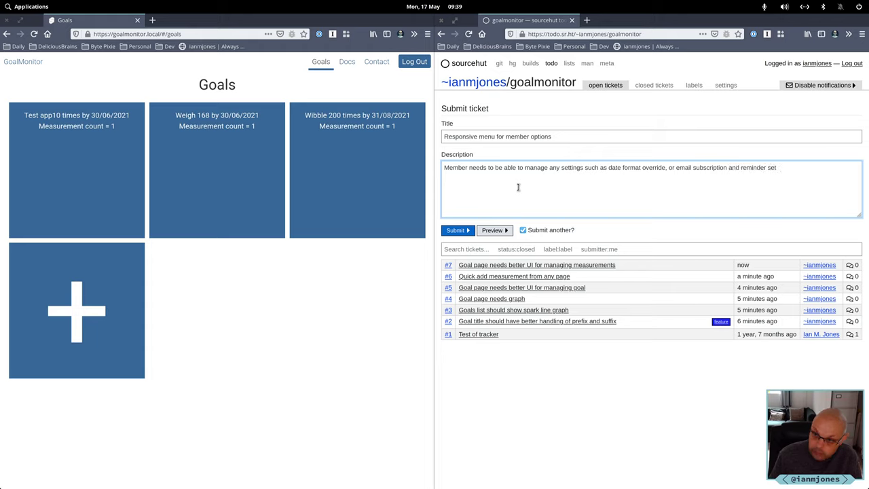
pyautogui.write('tings etc.')
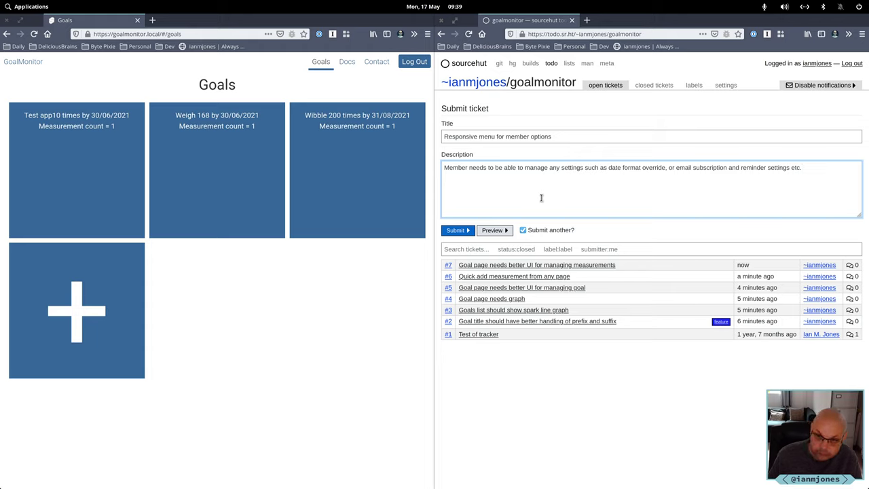
pyautogui.press('Return')
pyautogui.press('Return')
pyautogui.write('N')
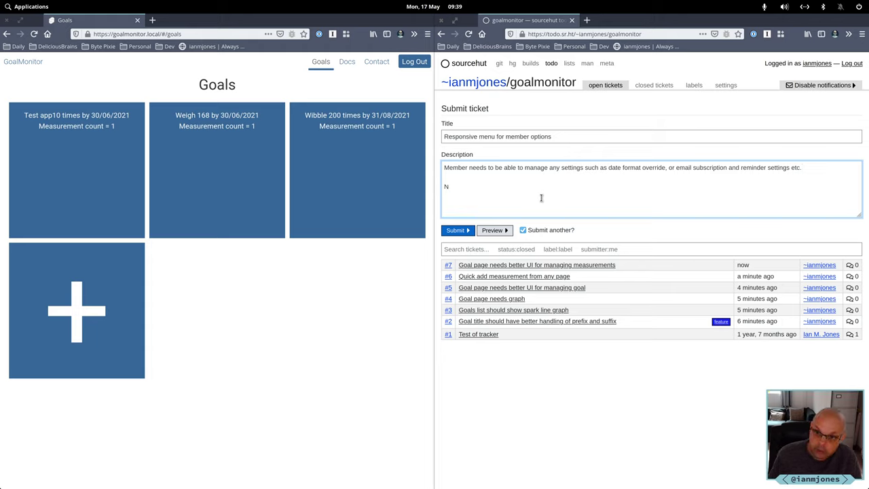
pyautogui.press('BackSpace')
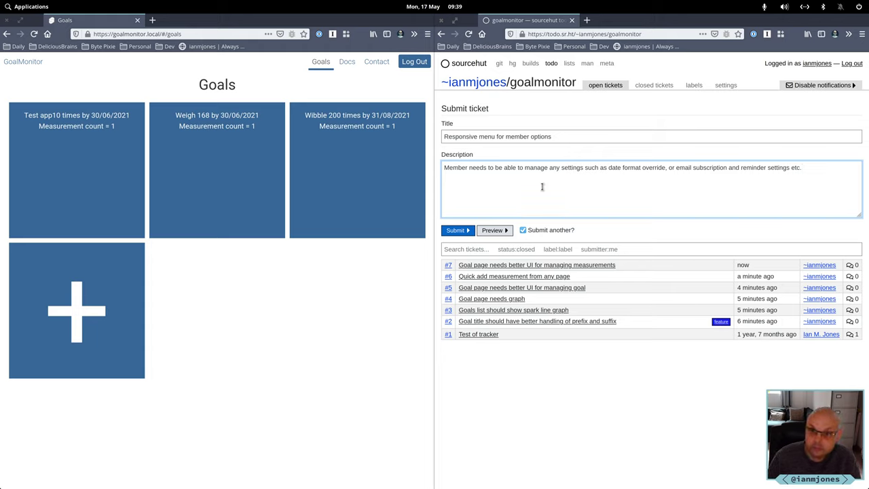
pyautogui.click(456, 230)
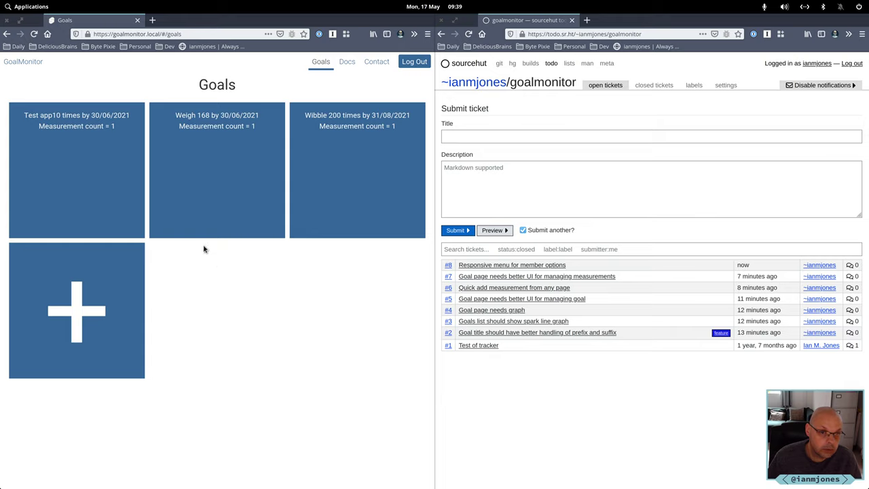
# Examine the measurements pages and edit forms of the Weigh 168 and Wibble 200 times goals in GoalMonitor.
pyautogui.click(222, 159)
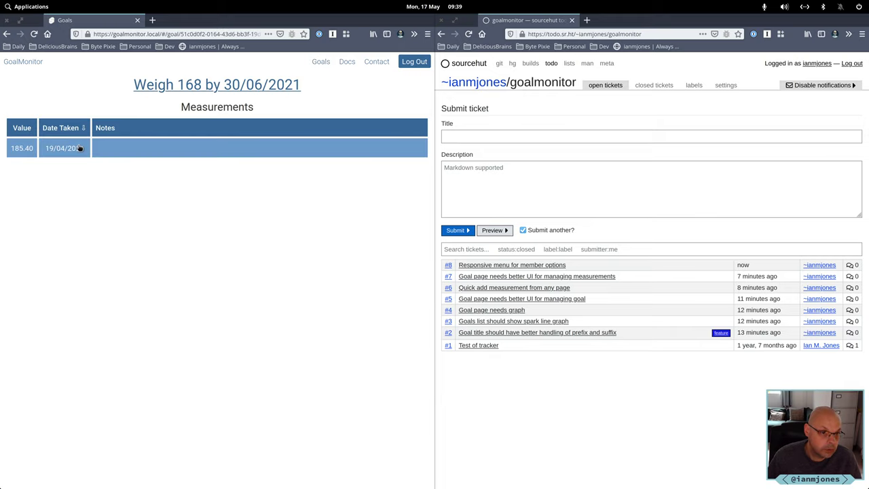
pyautogui.click(167, 86)
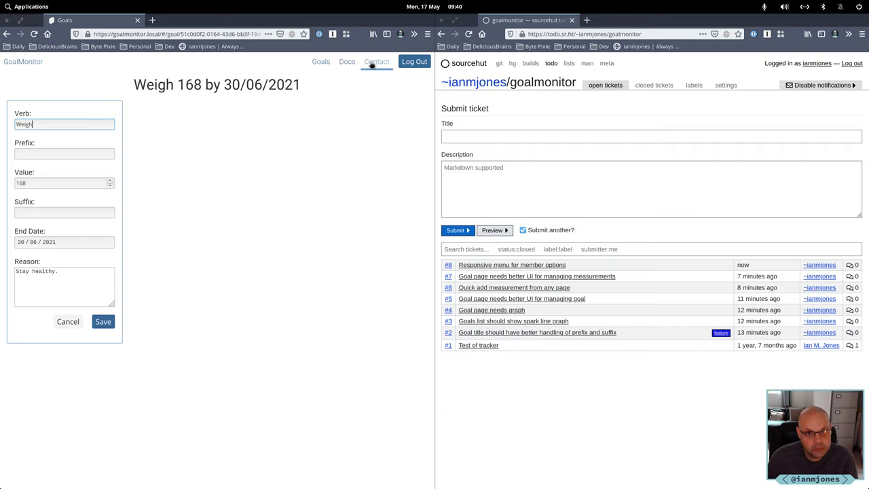
pyautogui.click(321, 61)
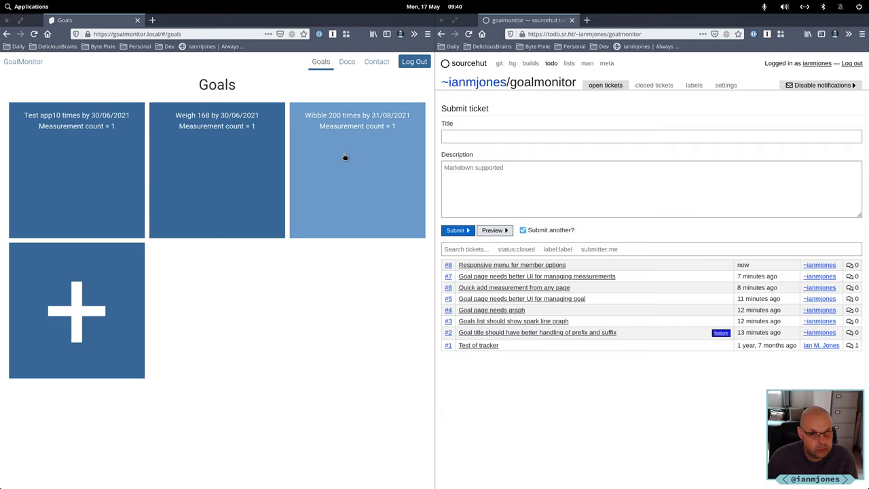
pyautogui.click(346, 156)
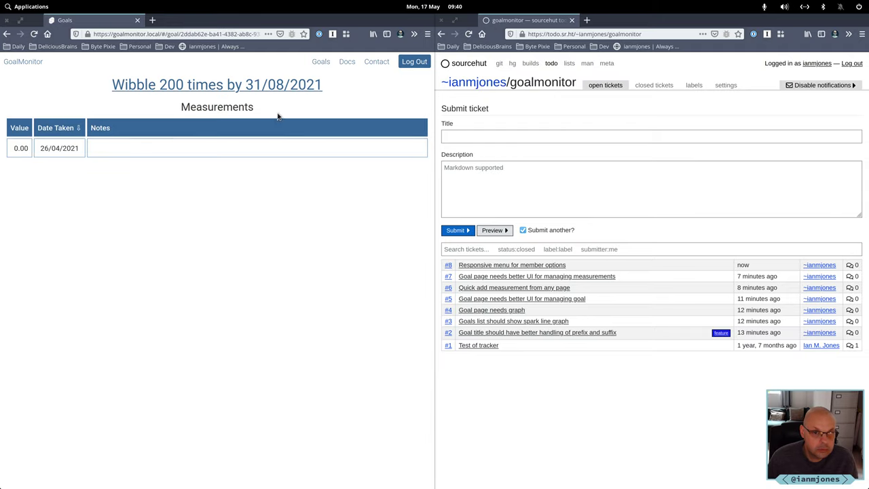
pyautogui.click(184, 90)
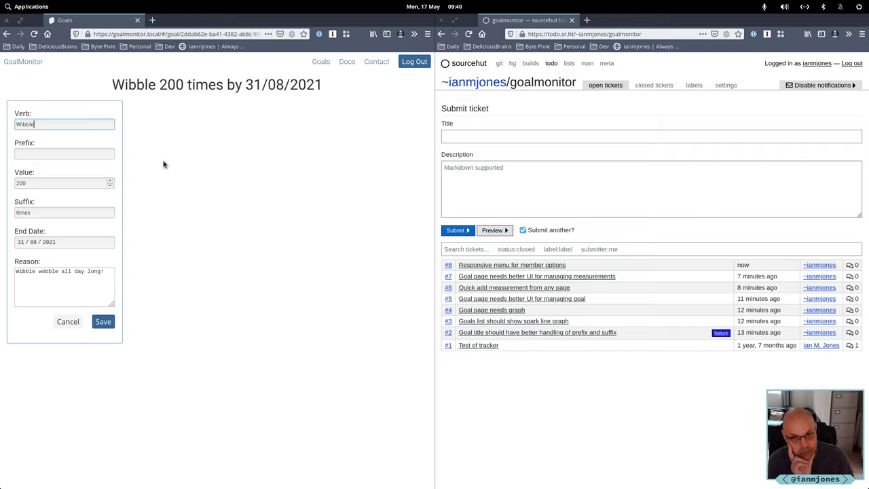
# Submit a new ticket titled "Add/Edit goal pages need designing" with an empty description.
pyautogui.click(469, 136)
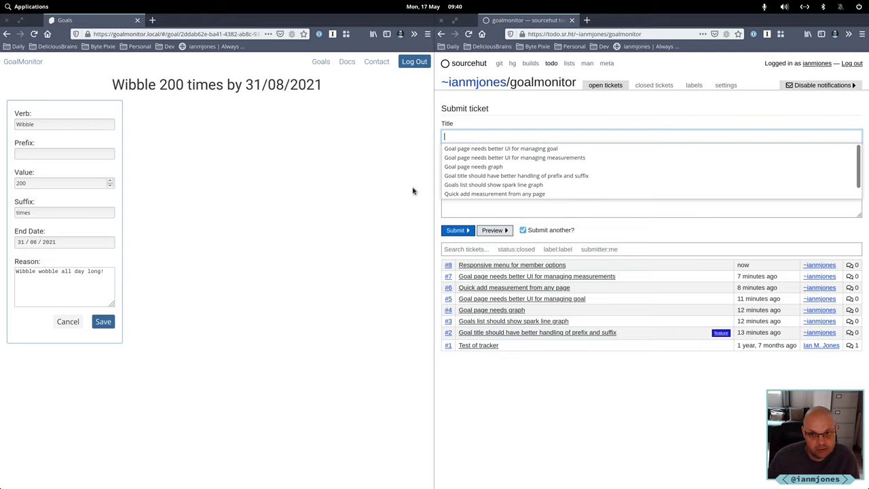
pyautogui.click(519, 102)
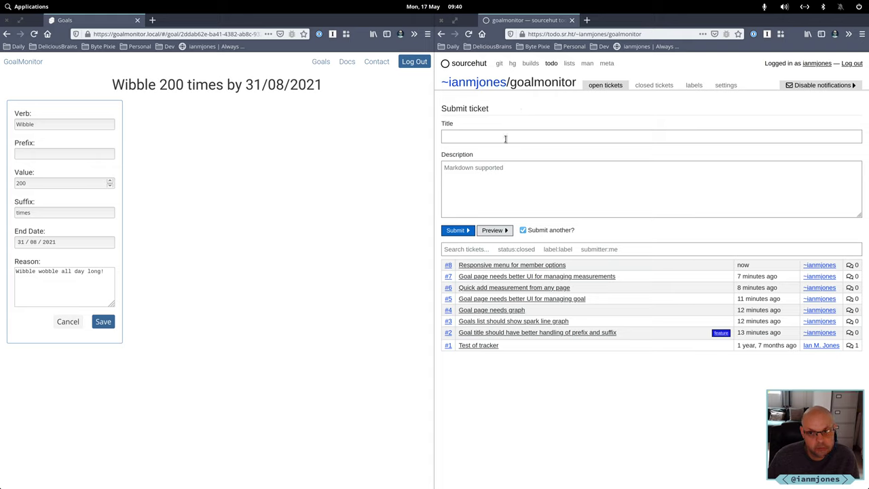
pyautogui.click(505, 139)
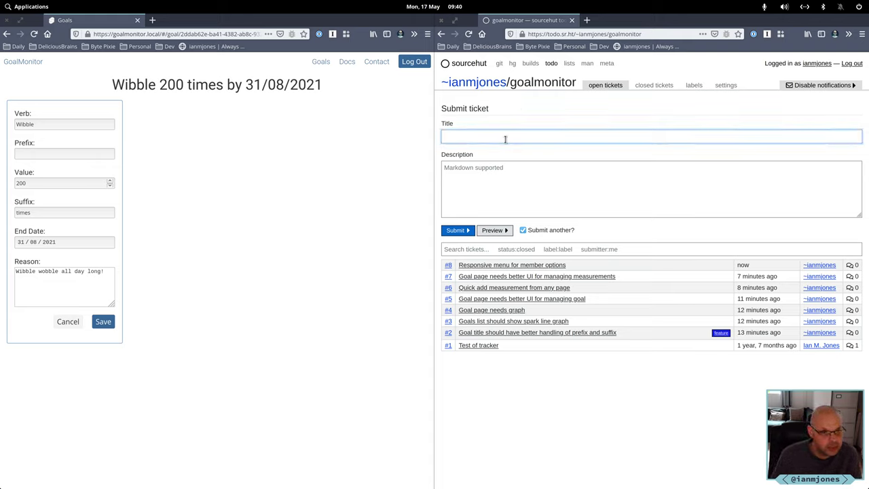
pyautogui.write('Add')
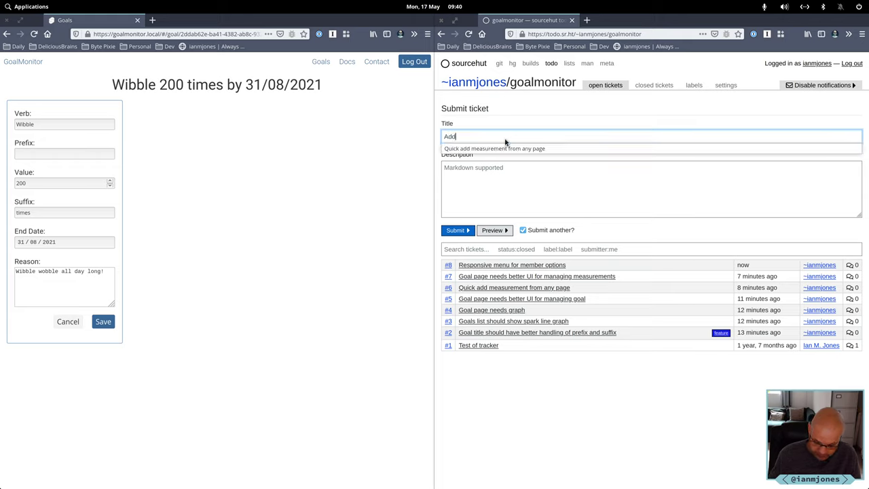
pyautogui.write('/Edit ')
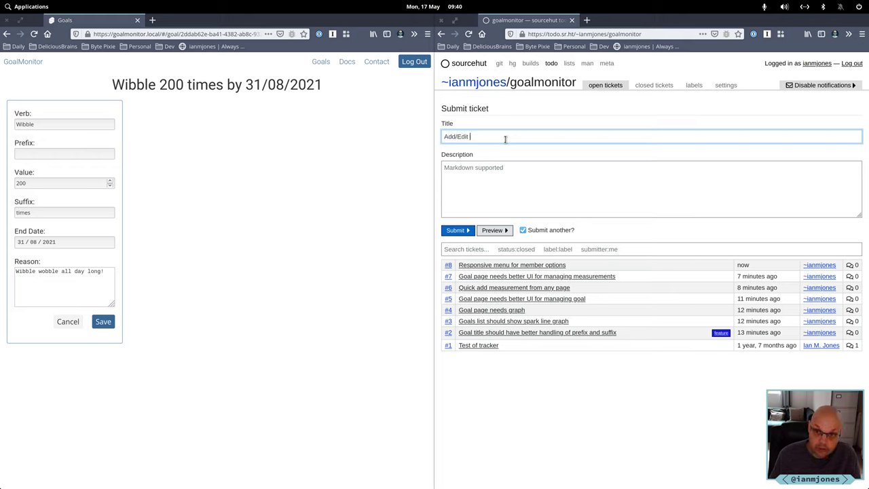
pyautogui.write('goal ')
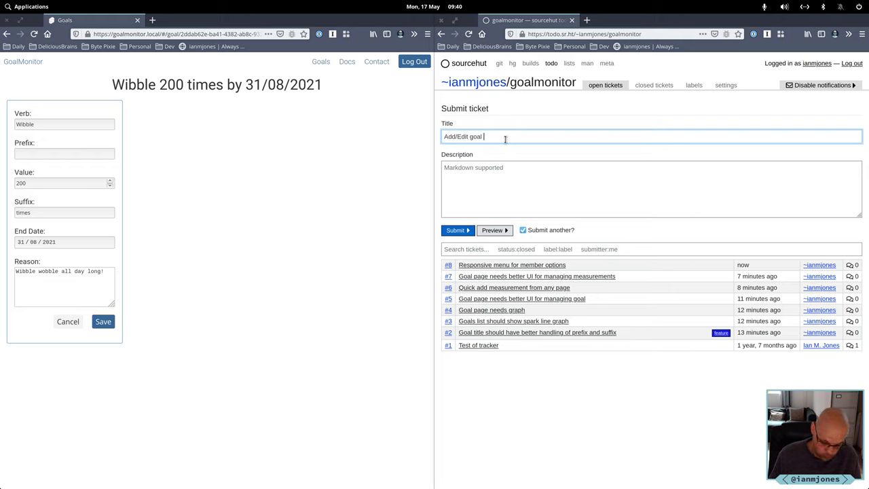
pyautogui.write('page')
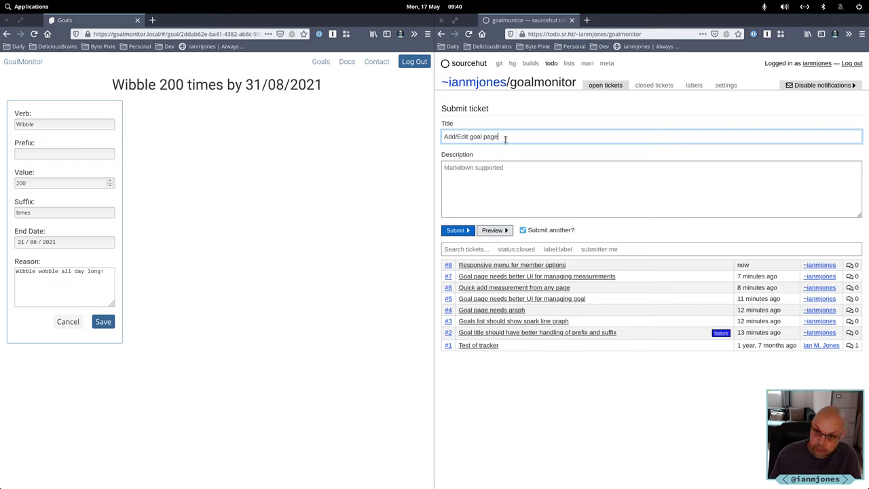
pyautogui.write('s need')
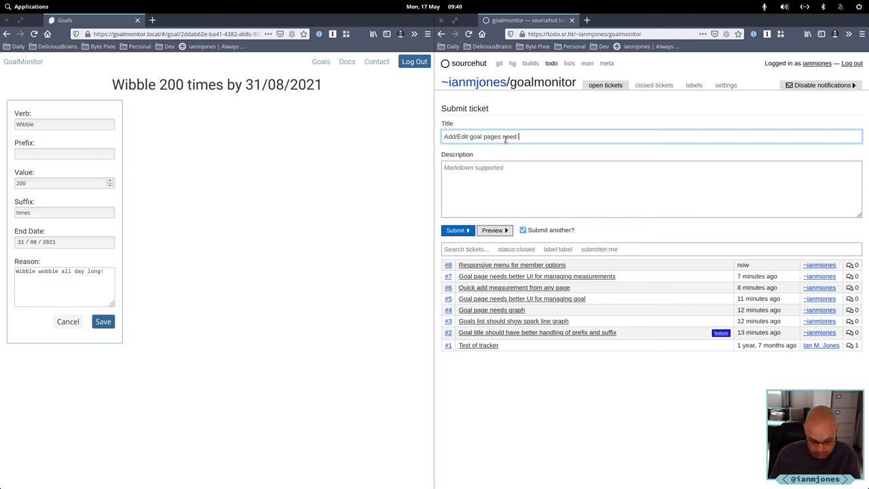
pyautogui.write(' des')
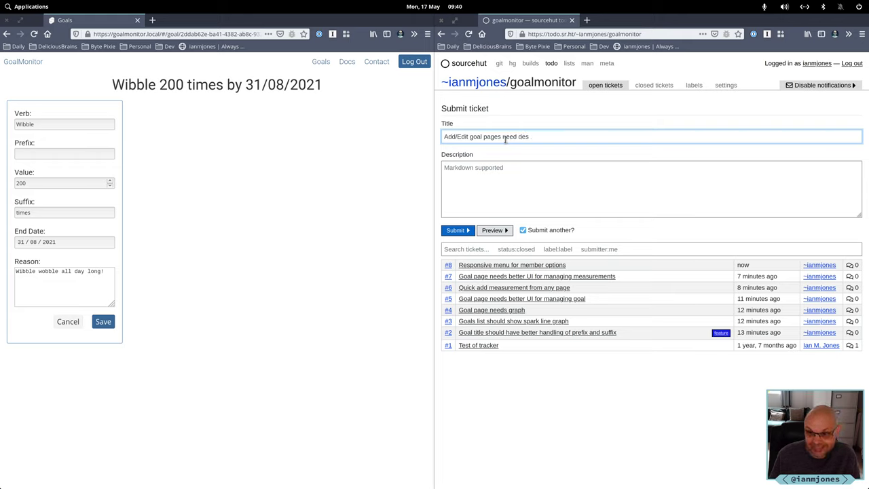
pyautogui.write('ign')
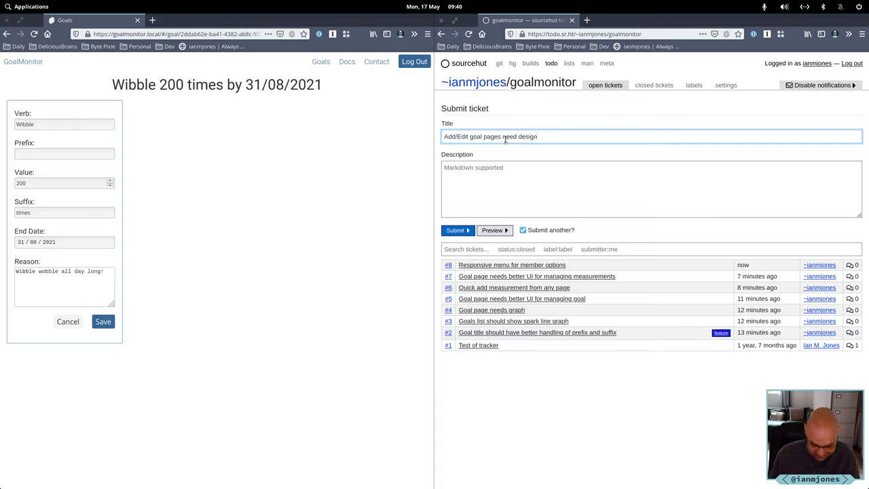
pyautogui.write('ing')
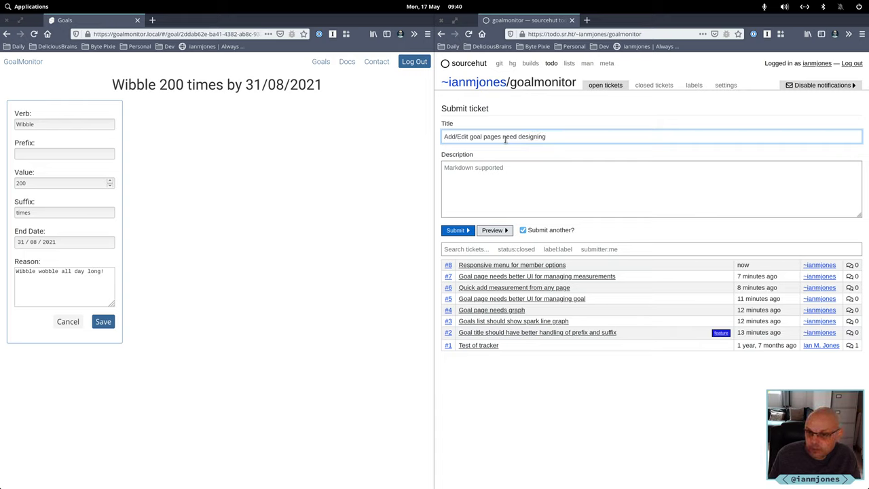
pyautogui.click(494, 175)
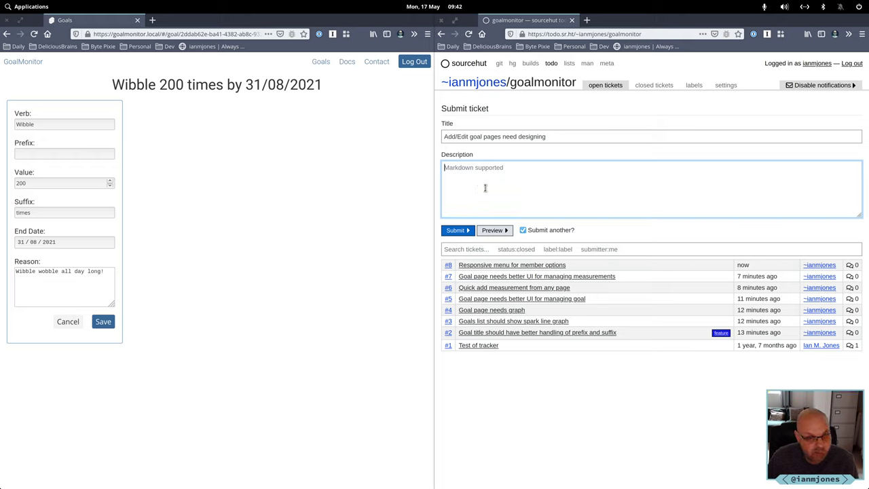
pyautogui.click(457, 230)
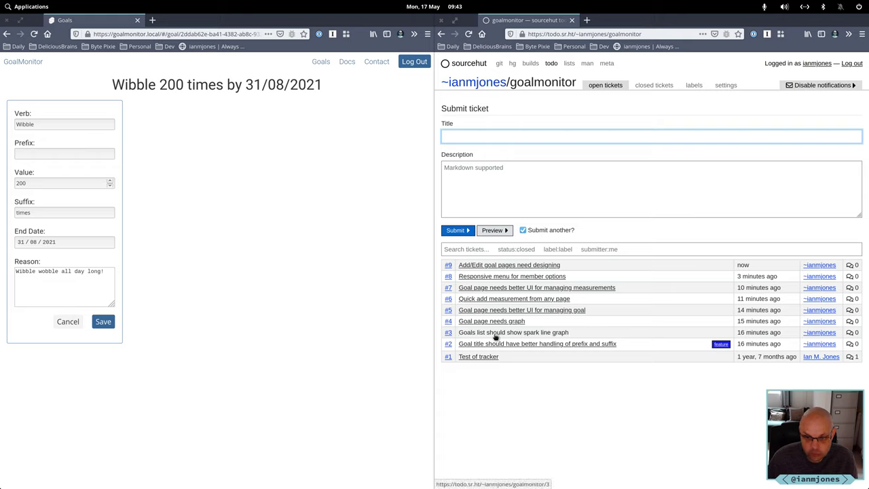
# Examine the Weigh 168 goal's measurements page and edit form, and return to the goals list.
pyautogui.click(253, 245)
pyautogui.click(319, 62)
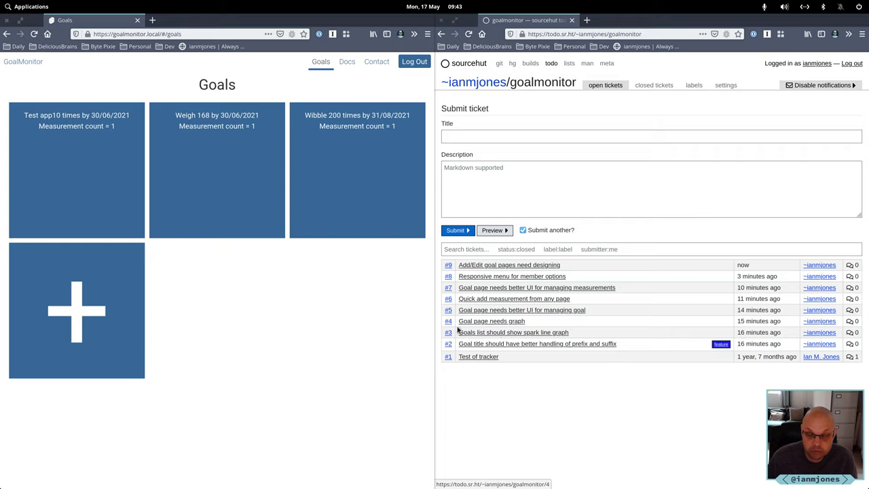
pyautogui.click(215, 145)
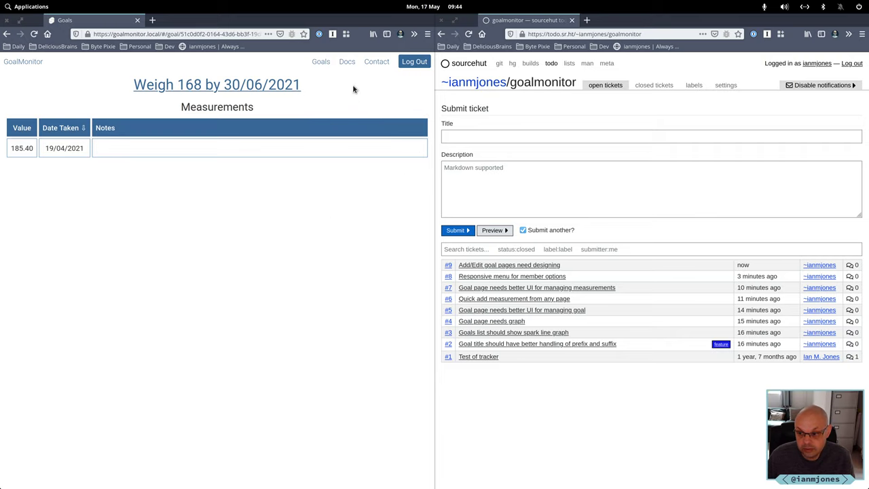
pyautogui.click(200, 83)
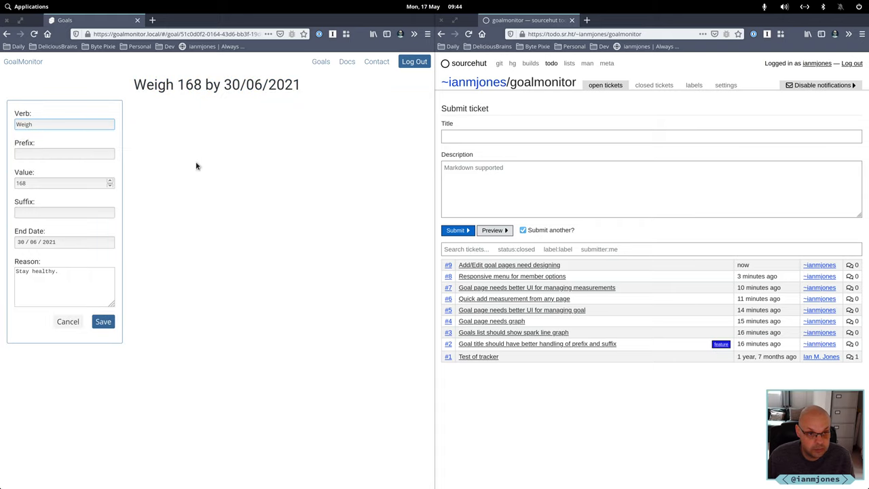
pyautogui.click(7, 36)
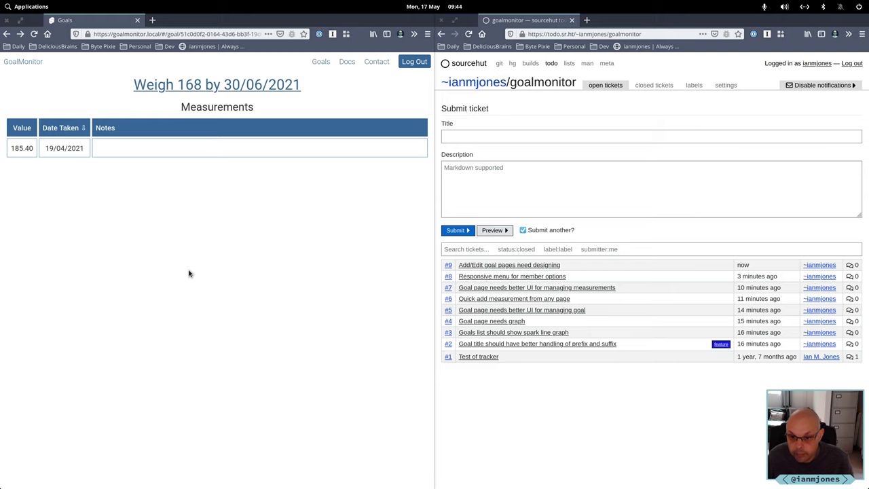
pyautogui.click(318, 64)
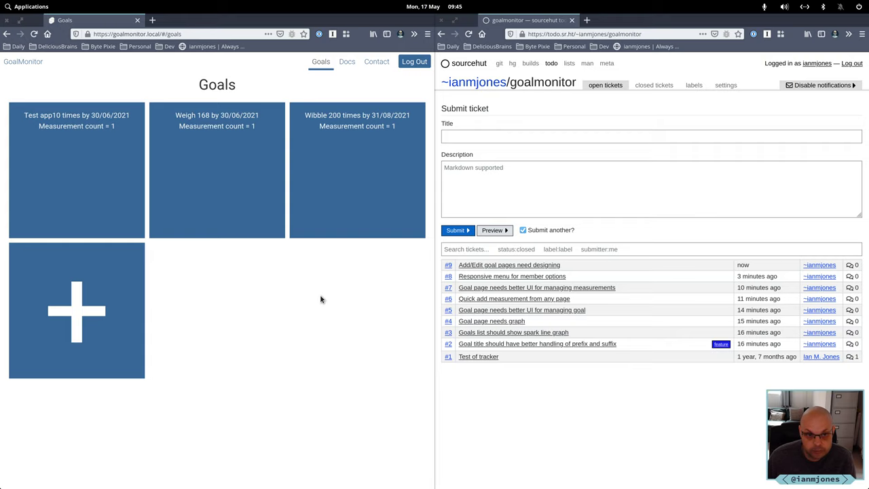
# Revisit the Weigh 168 goal's measurements page and open the Wibble 200 times goal's edit form for comparison.
pyautogui.click(217, 187)
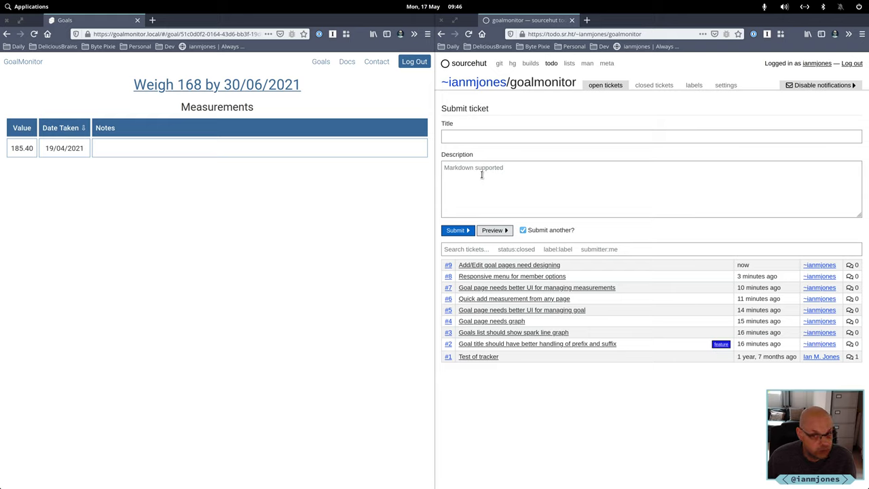
pyautogui.click(468, 138)
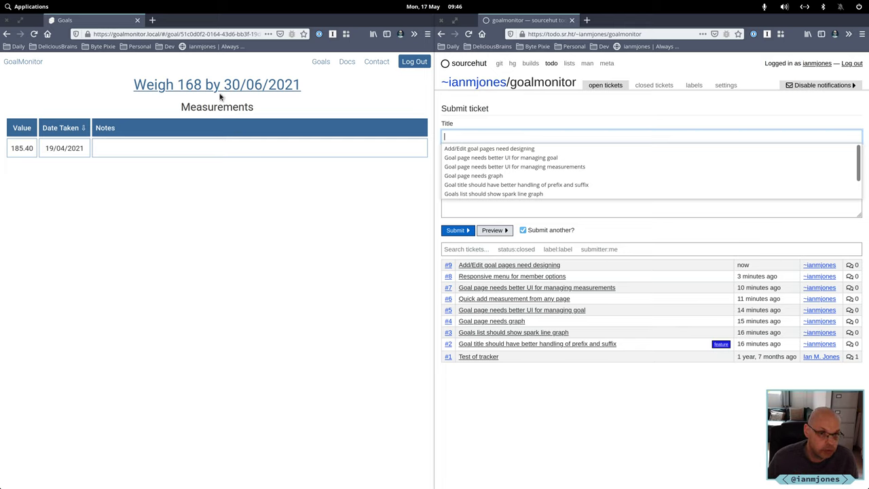
pyautogui.press('Escape')
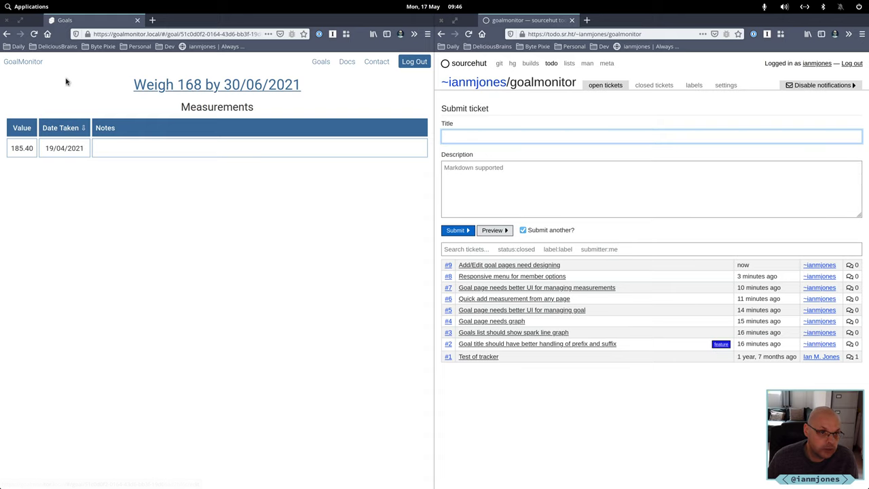
pyautogui.click(320, 62)
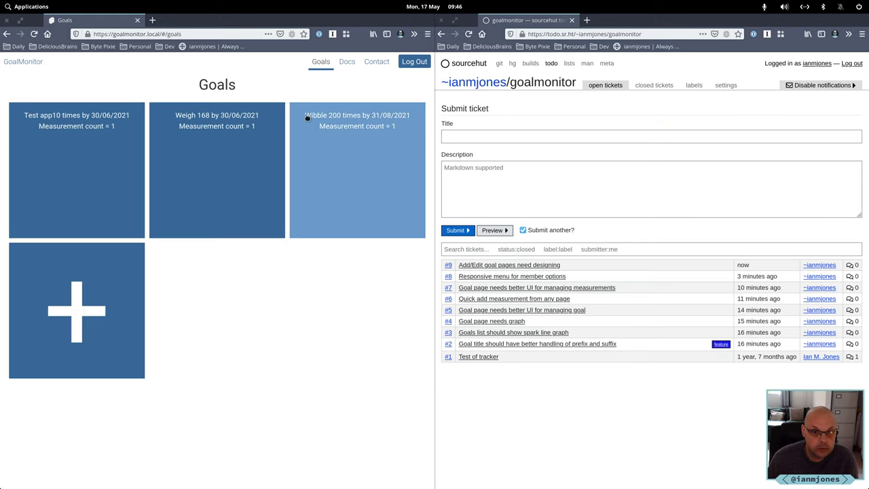
pyautogui.click(345, 118)
pyautogui.click(183, 92)
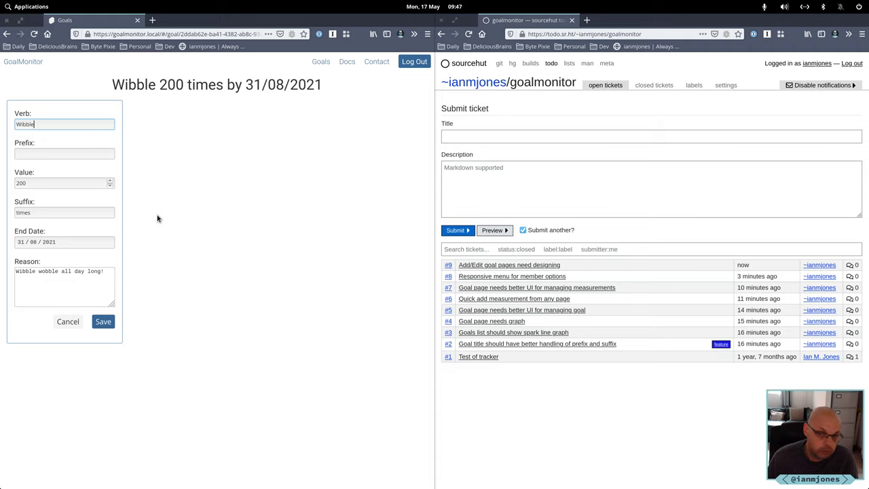
# Add a new goal with the verb "Wobble" and the first measurement's date taken set to 10/05/2021, and save it.
pyautogui.click(321, 63)
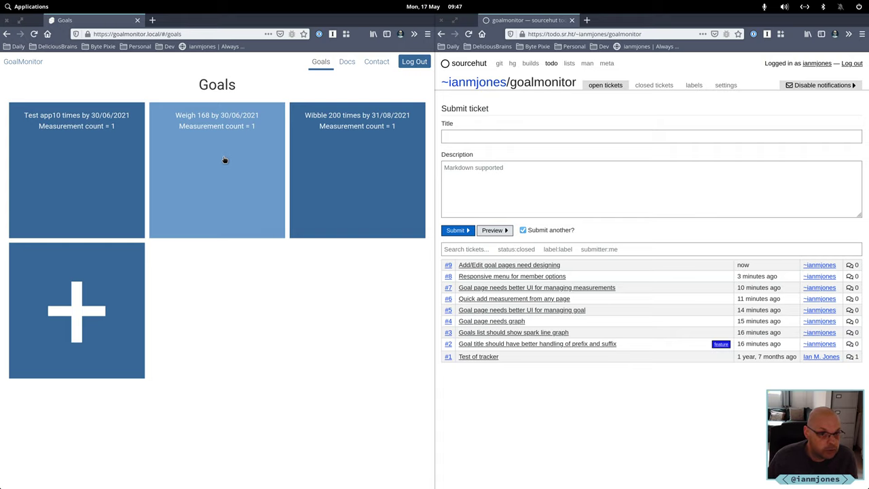
pyautogui.click(19, 309)
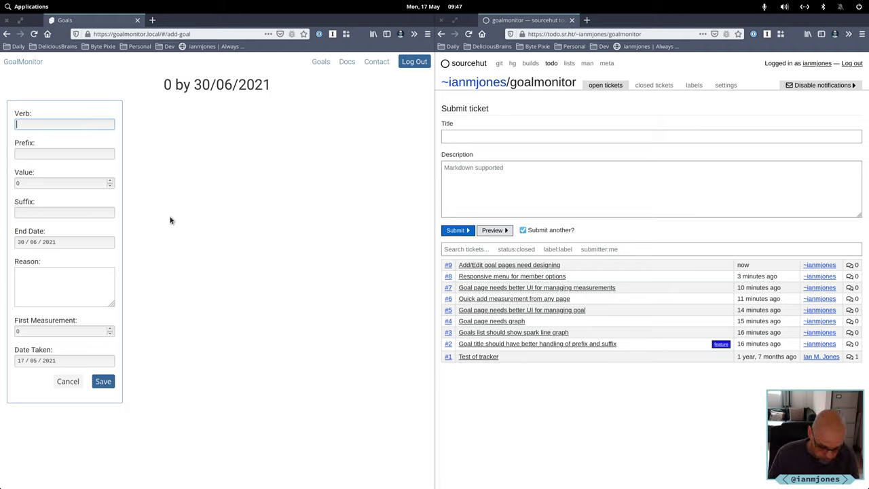
pyautogui.write('Wobble')
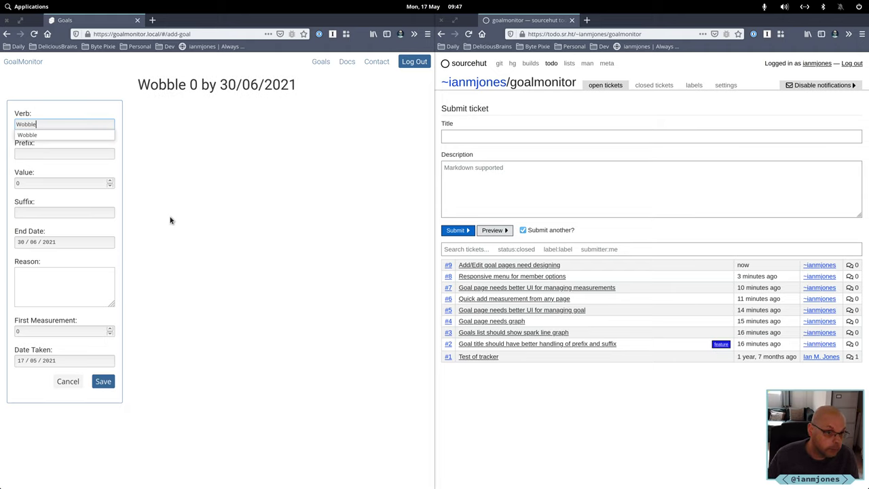
pyautogui.click(71, 361)
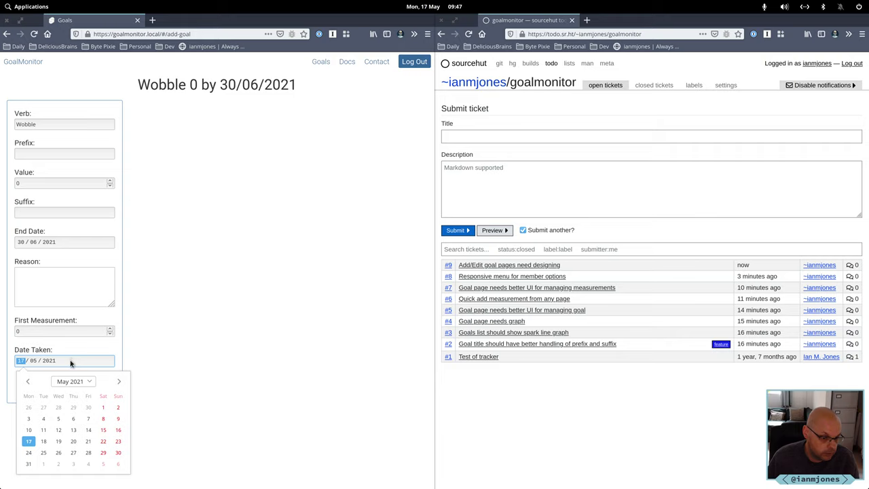
pyautogui.click(29, 430)
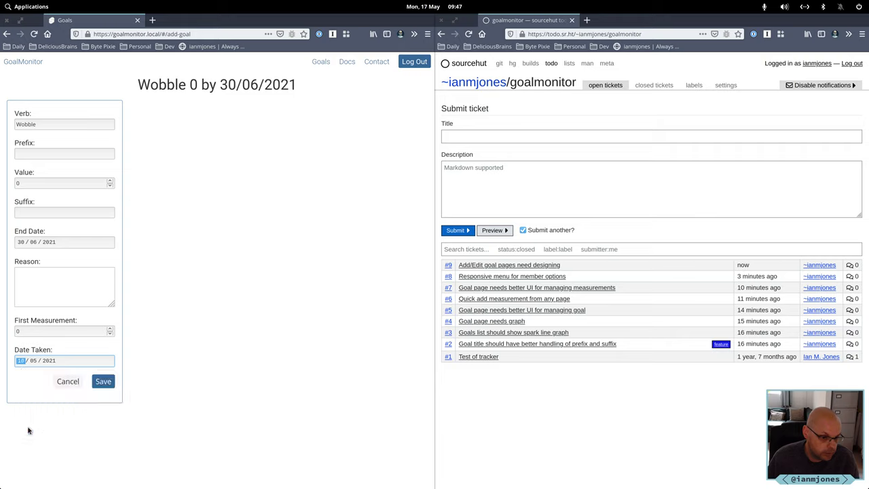
pyautogui.click(104, 381)
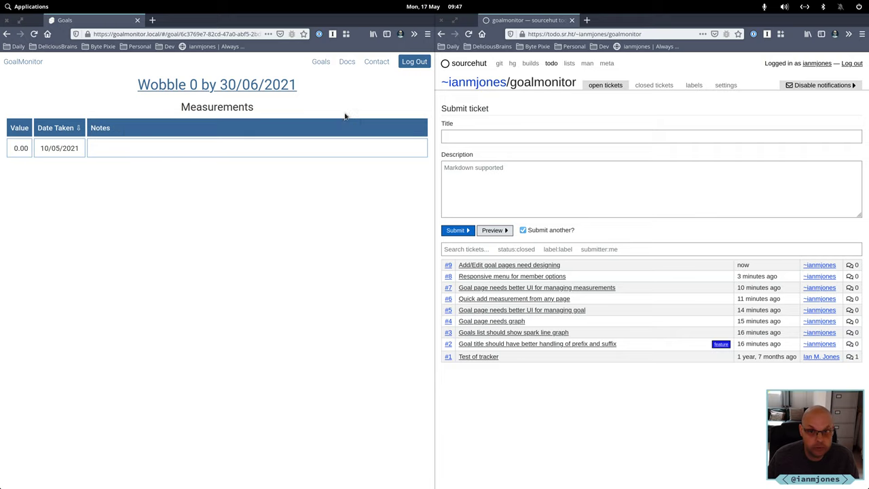
# Try to save another new goal with the verb "Another" and the future measurement date 20/05/2021.
pyautogui.click(318, 63)
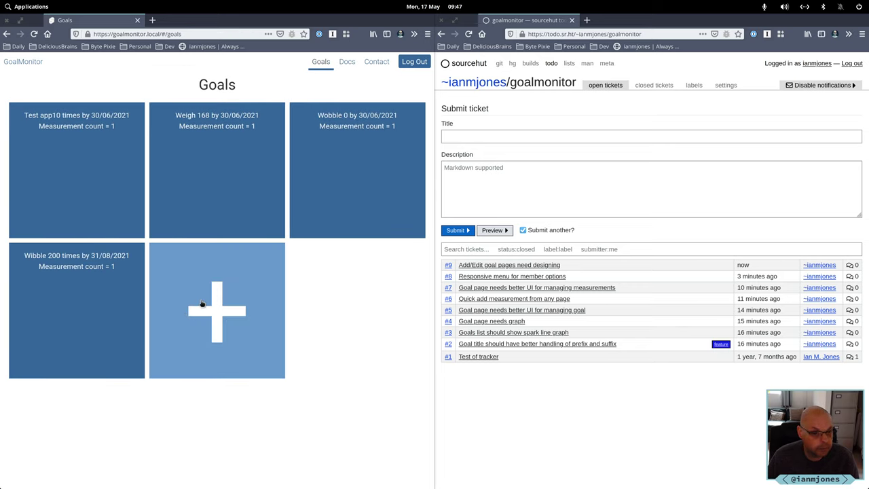
pyautogui.click(247, 287)
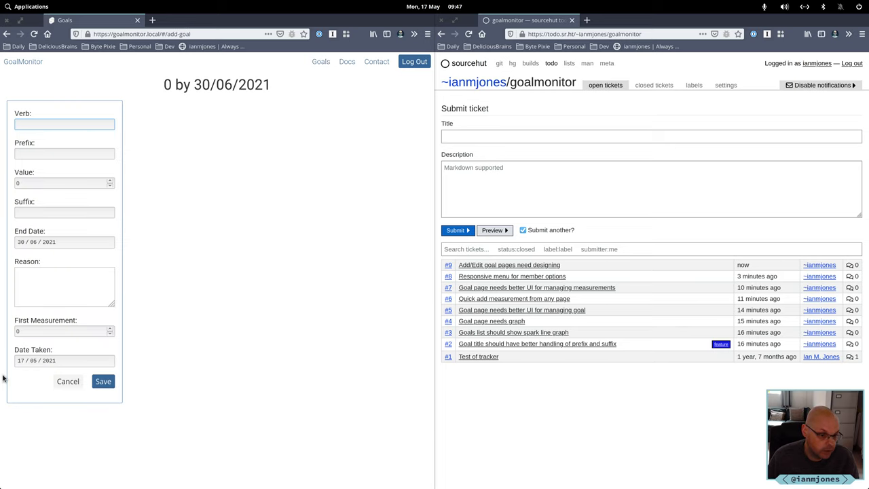
pyautogui.click(21, 361)
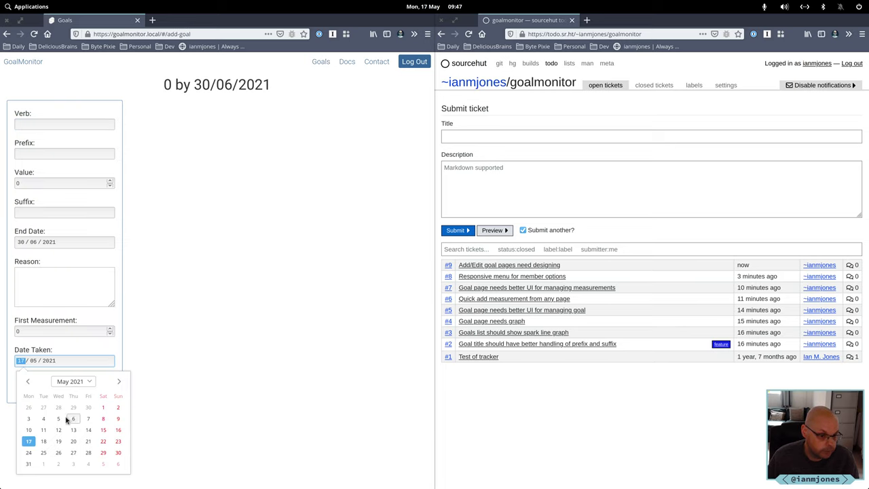
pyautogui.click(73, 441)
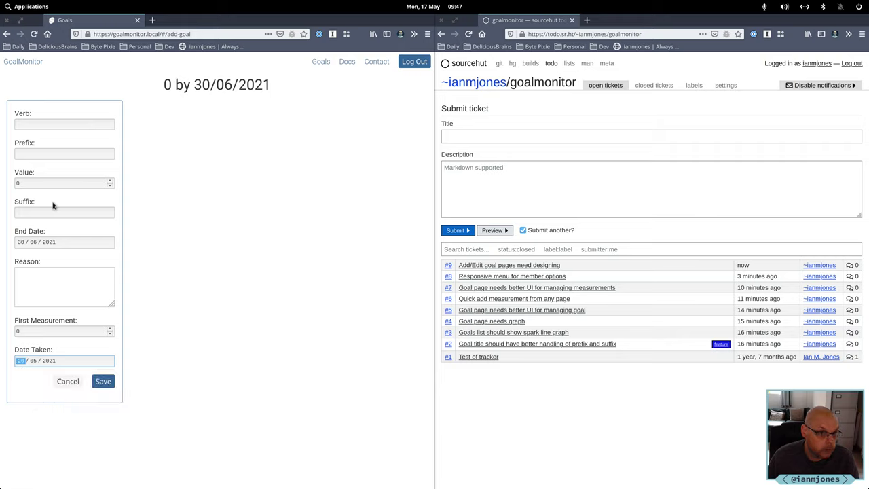
pyautogui.click(31, 118)
pyautogui.write('Another')
pyautogui.click(102, 382)
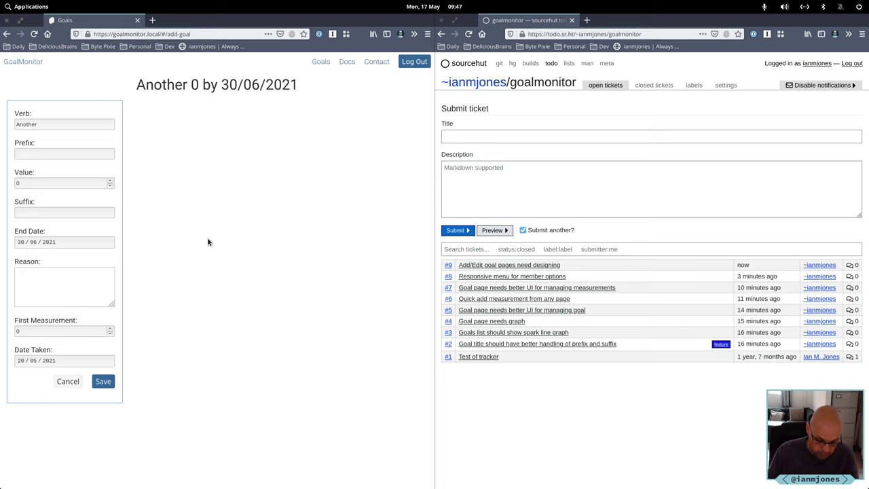
# Examine the browser's developer console and the Date Taken calendar for the unsaved goal, and return to the side-by-side window layout.
pyautogui.press('super+Up')
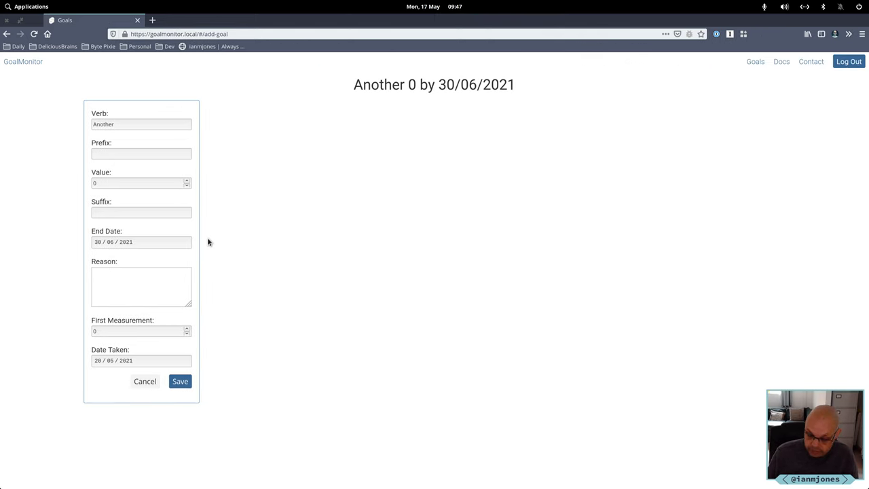
pyautogui.press('F12')
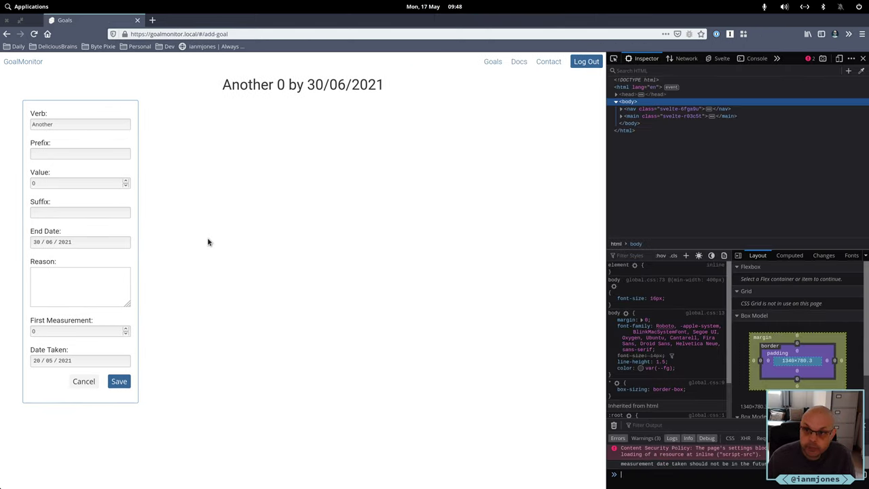
pyautogui.click(687, 59)
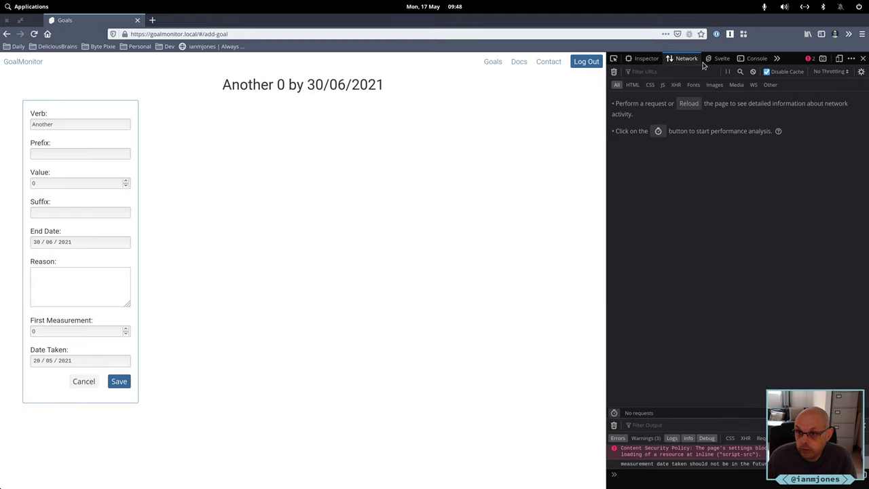
pyautogui.click(757, 59)
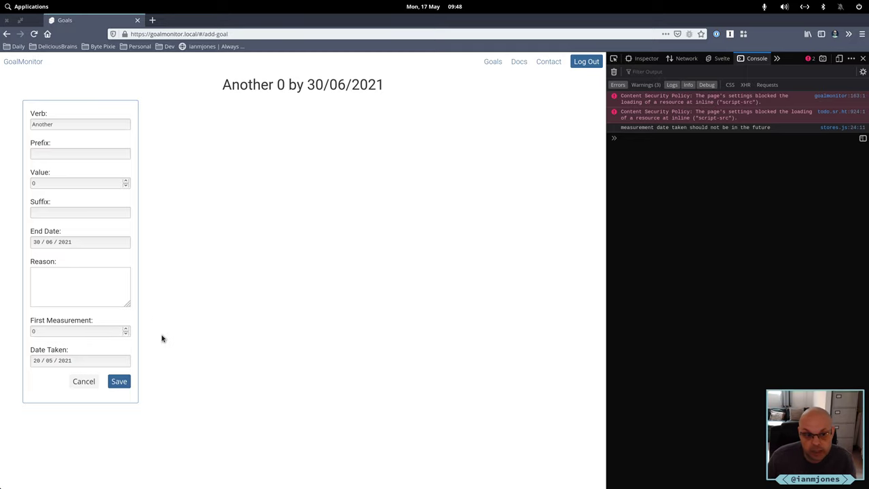
pyautogui.click(37, 364)
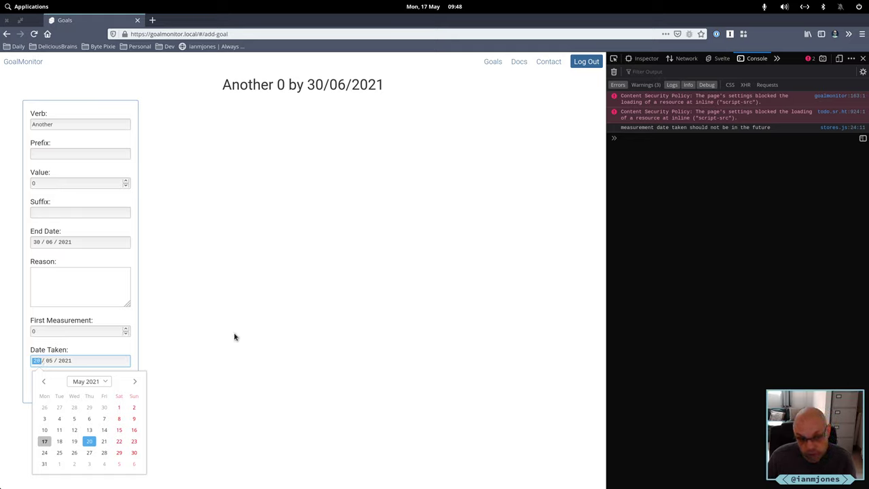
pyautogui.click(214, 302)
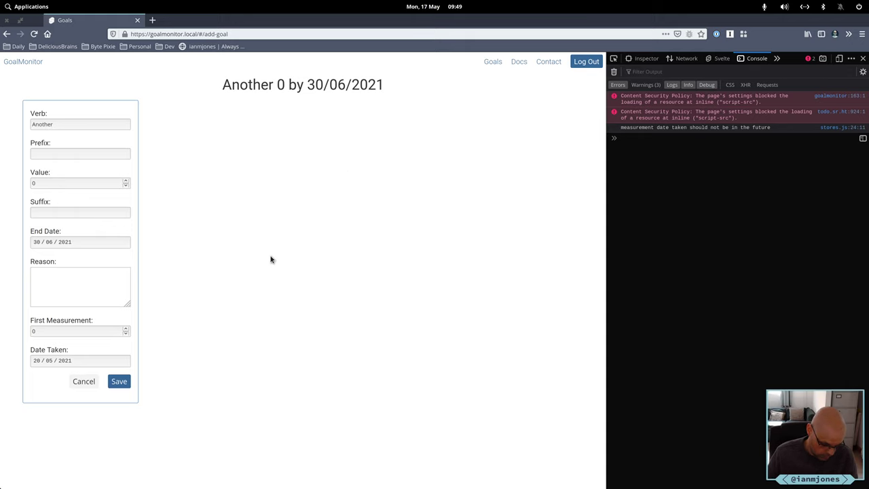
pyautogui.press('super+Left')
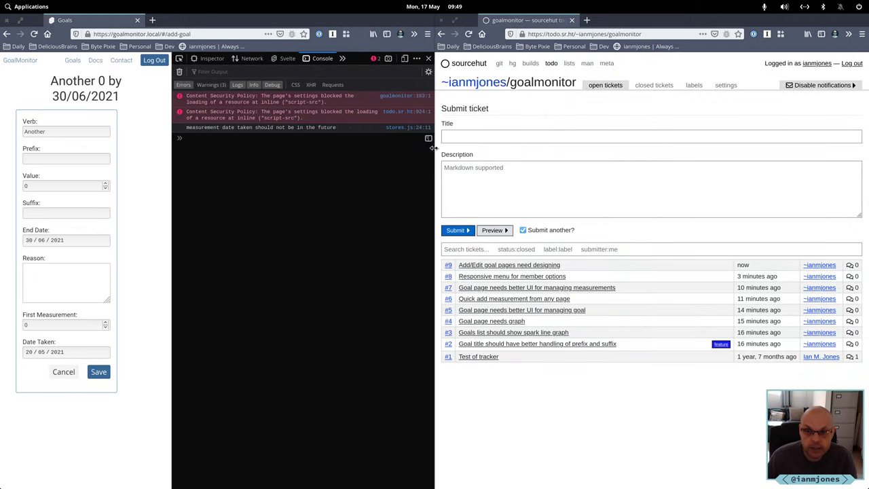
pyautogui.click(428, 59)
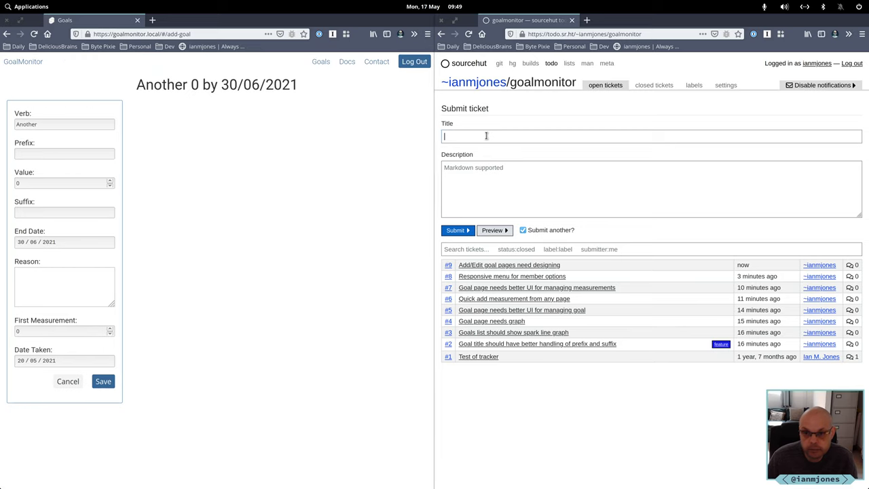
# Submit a new ticket titled "Handle inline errors for validation of fields" with an empty description.
pyautogui.click(489, 135)
pyautogui.write('Han')
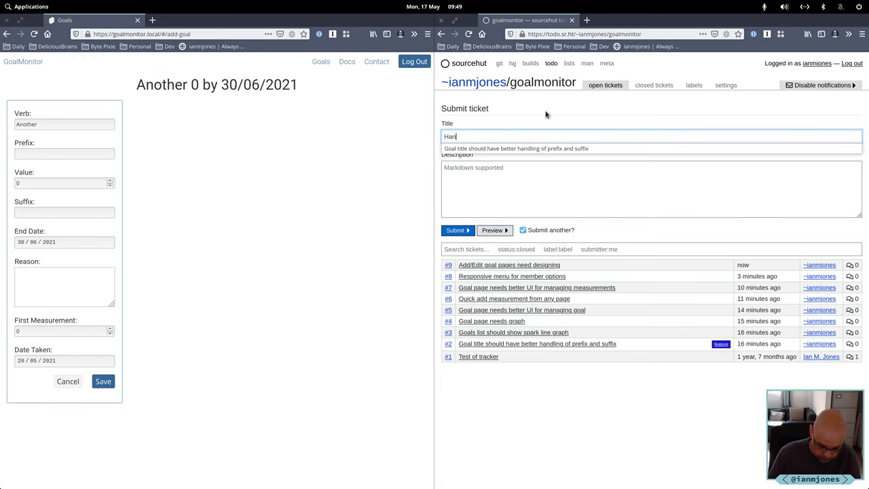
pyautogui.write('dle inline ')
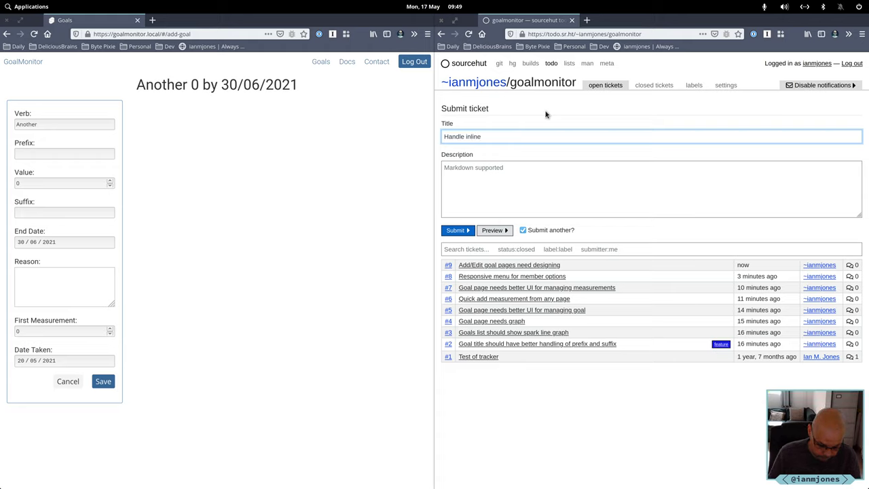
pyautogui.write('errors')
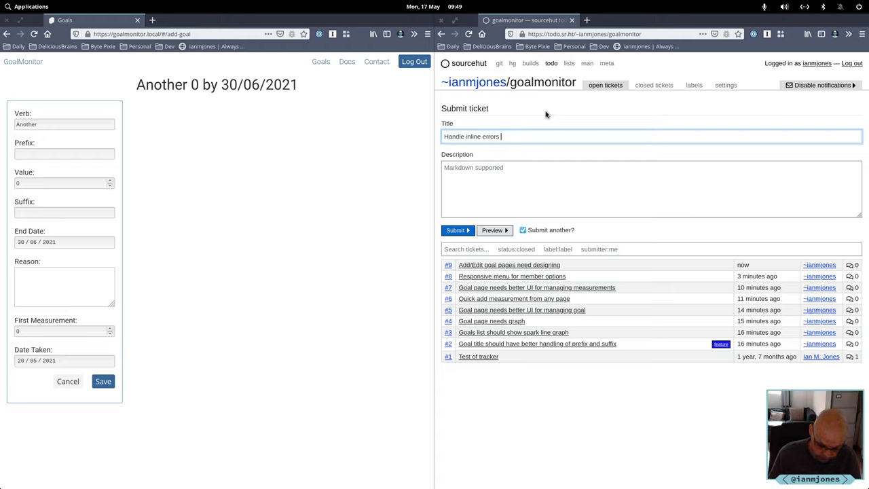
pyautogui.write(' for validat')
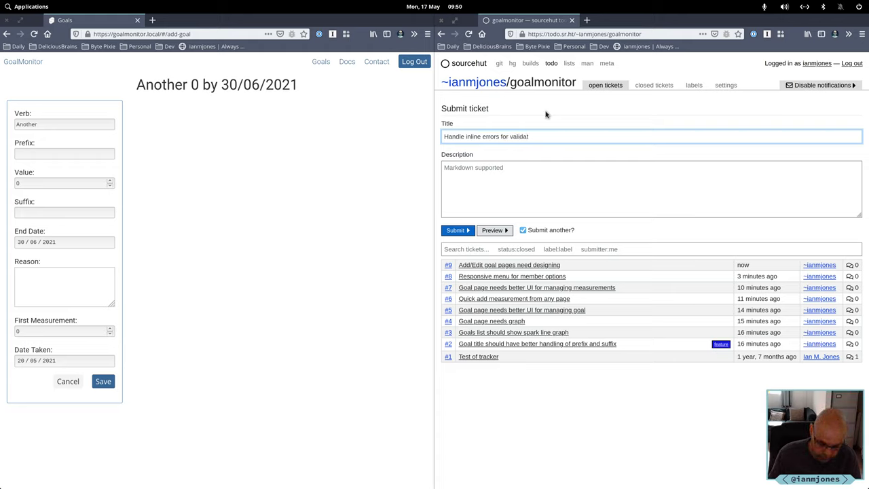
pyautogui.write('iong')
pyautogui.write(' of')
pyautogui.write(' fields')
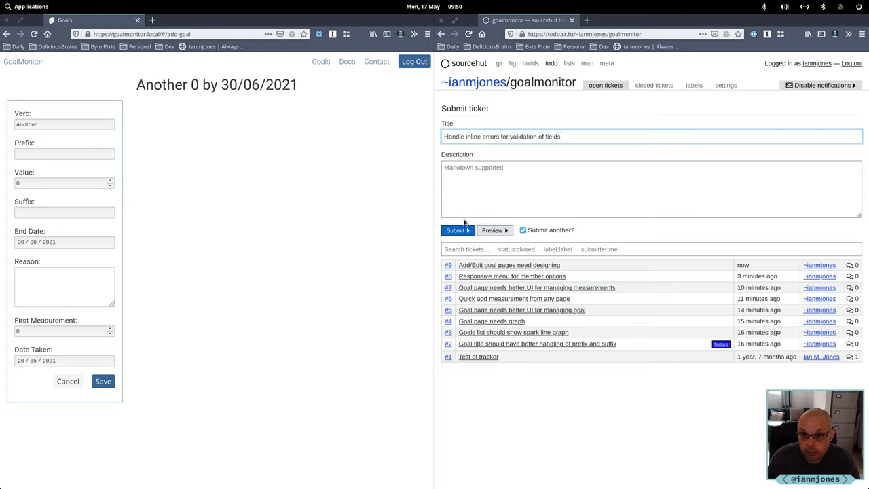
pyautogui.click(458, 233)
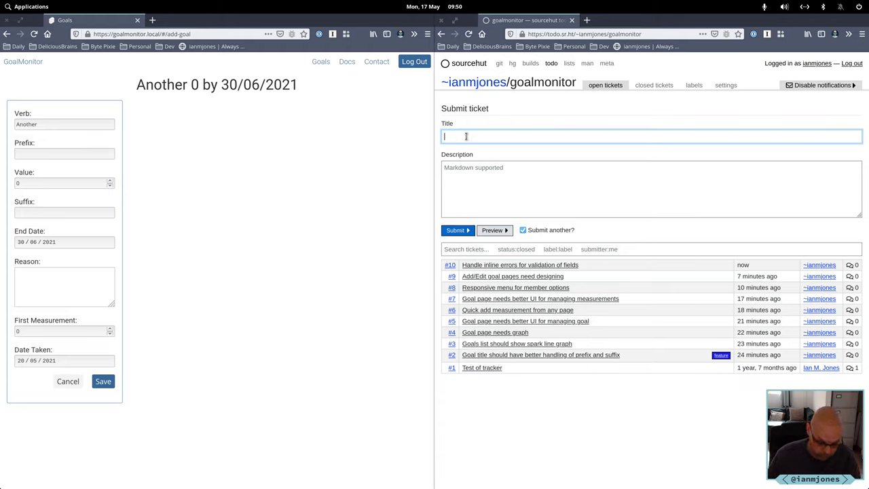
# Submit a new ticket titled "Show notifications such as success or failure" with an empty description.
pyautogui.write('Show not')
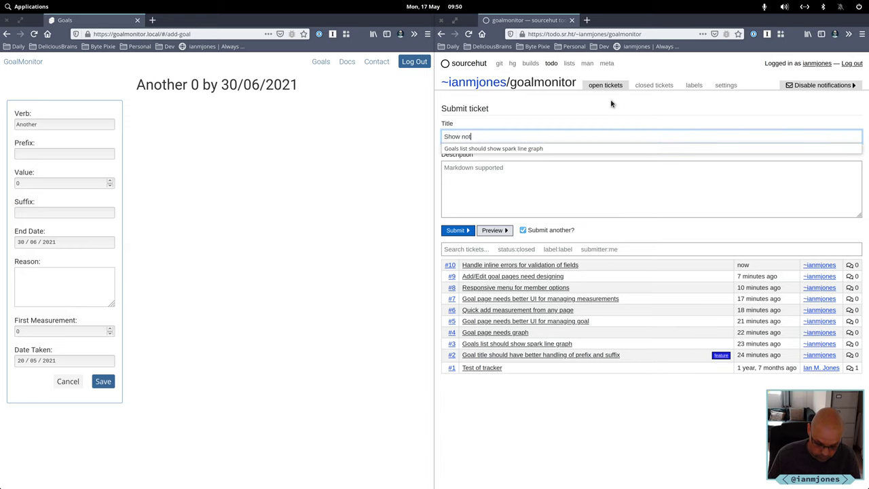
pyautogui.write('ifications such')
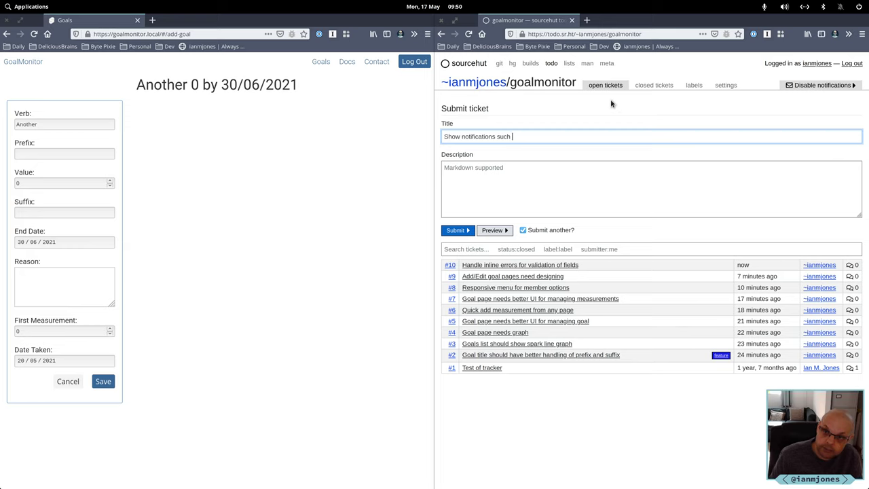
pyautogui.write('success or')
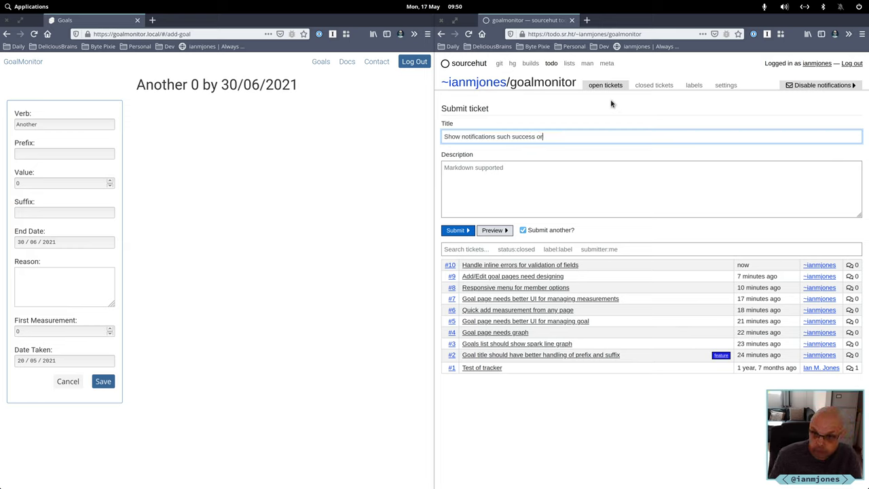
pyautogui.write(' failure')
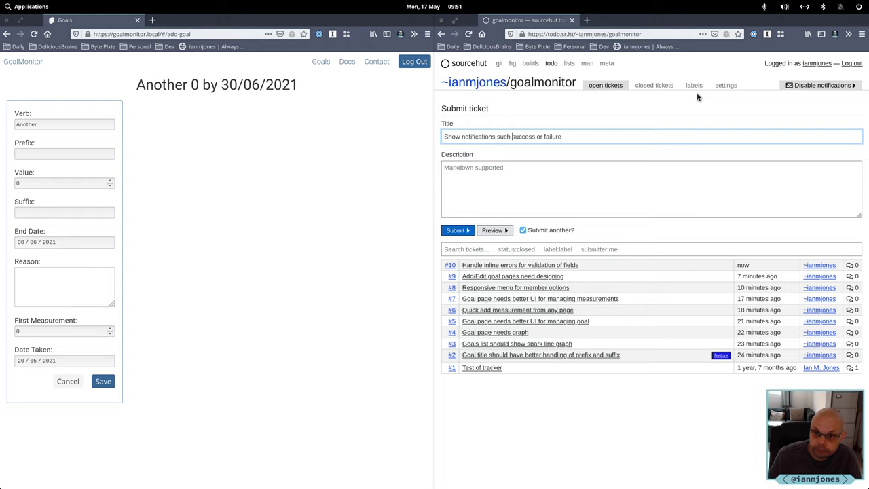
pyautogui.write('as')
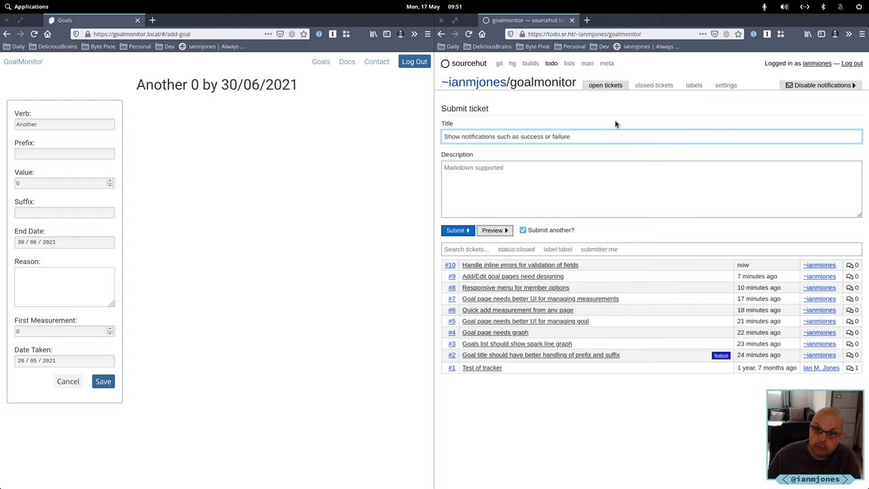
pyautogui.click(456, 230)
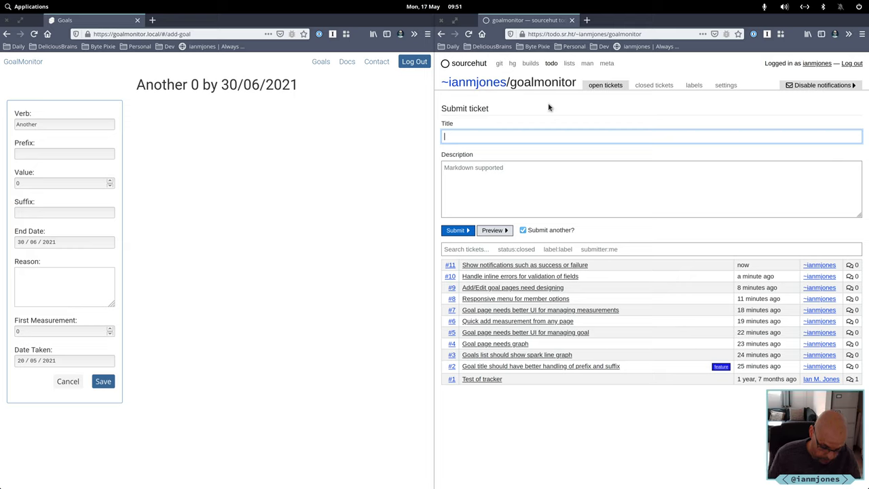
# Title a new ticket "Add server tests for remaining endpoints".
pyautogui.write('Add server')
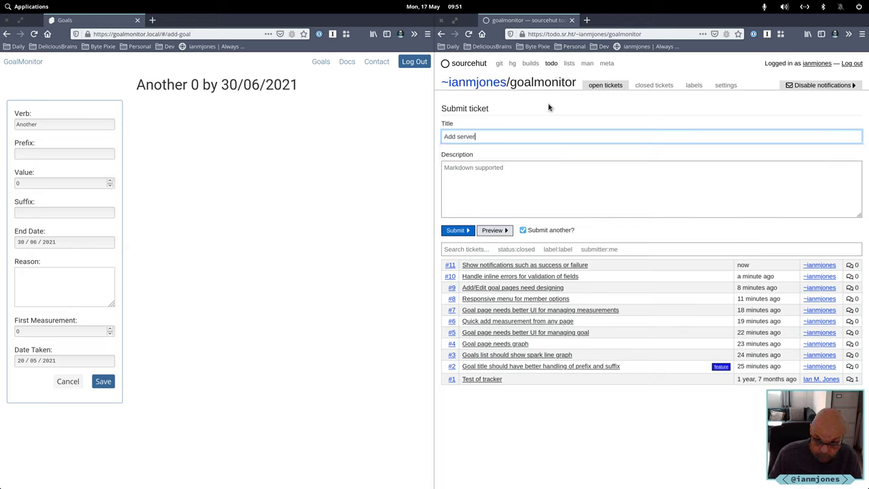
pyautogui.write(' tests for ')
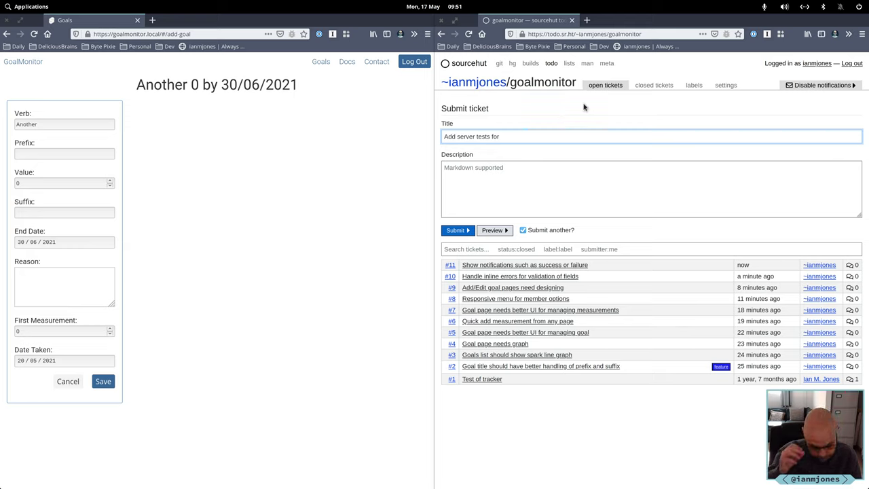
pyautogui.write('rema')
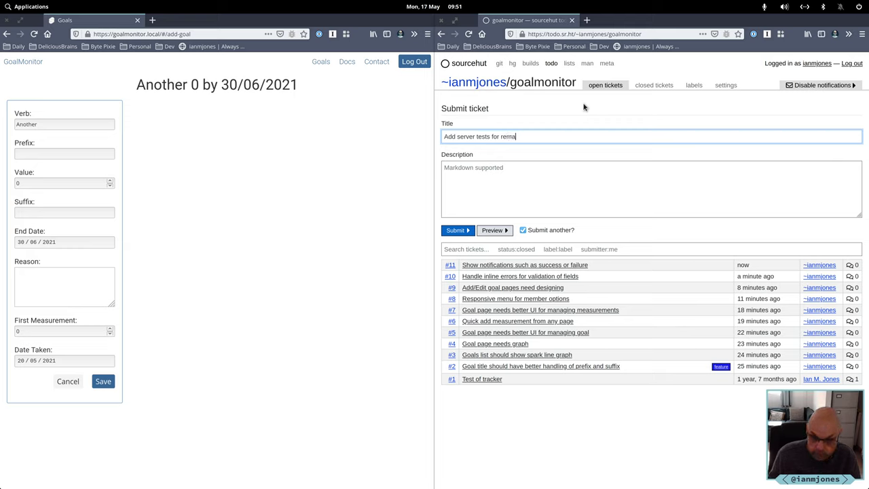
pyautogui.write('ing')
pyautogui.press('BackSpace')
pyautogui.write('ing')
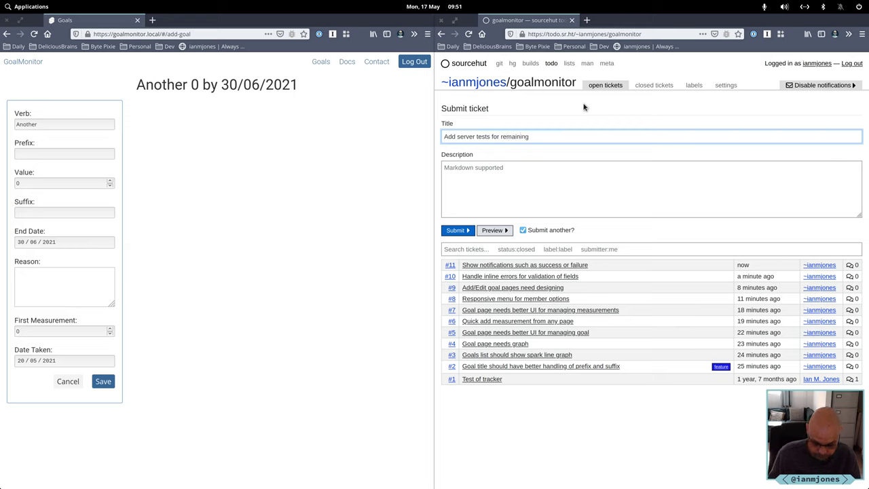
pyautogui.write(' endpoist')
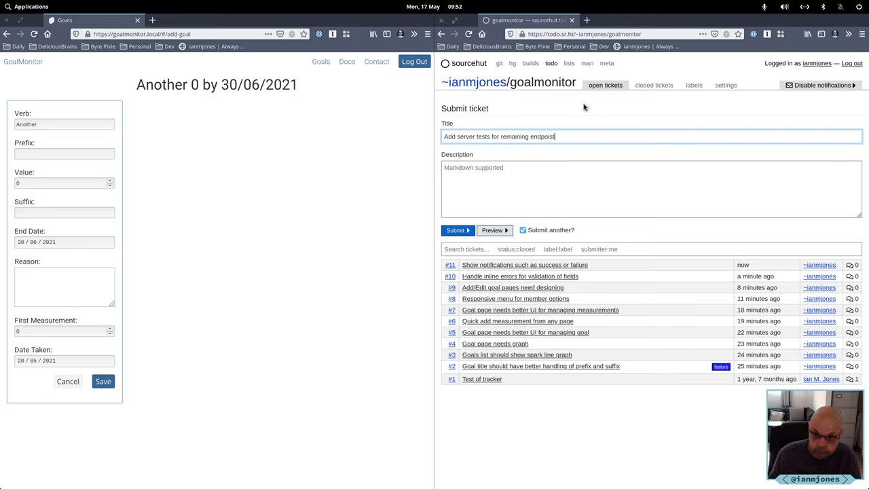
pyautogui.press('BackSpace')
pyautogui.press('BackSpace')
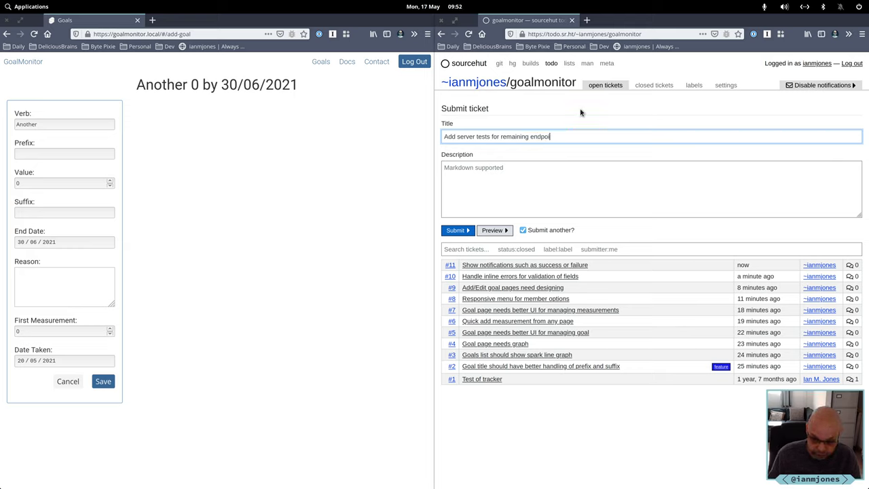
pyautogui.write('nts')
# Give the new ticket the description "Login and AddGoal pretty much done, all the rest need doing!" and submit it.
pyautogui.click(611, 184)
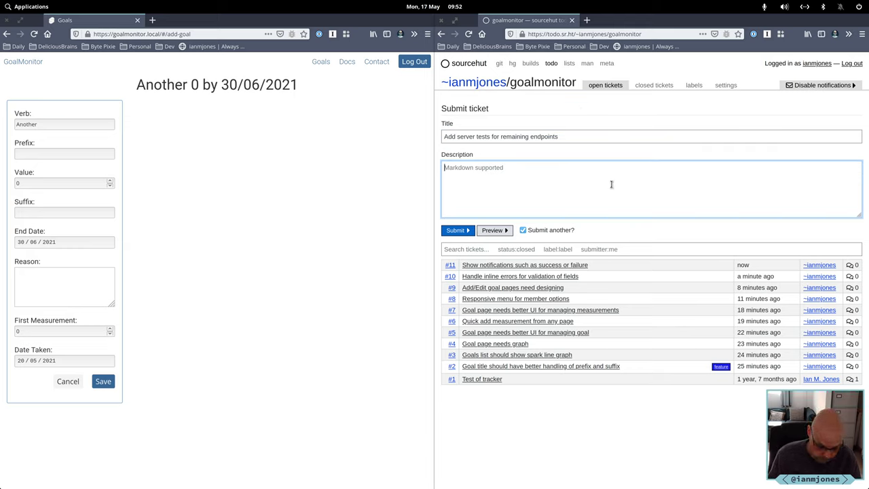
pyautogui.write('Login')
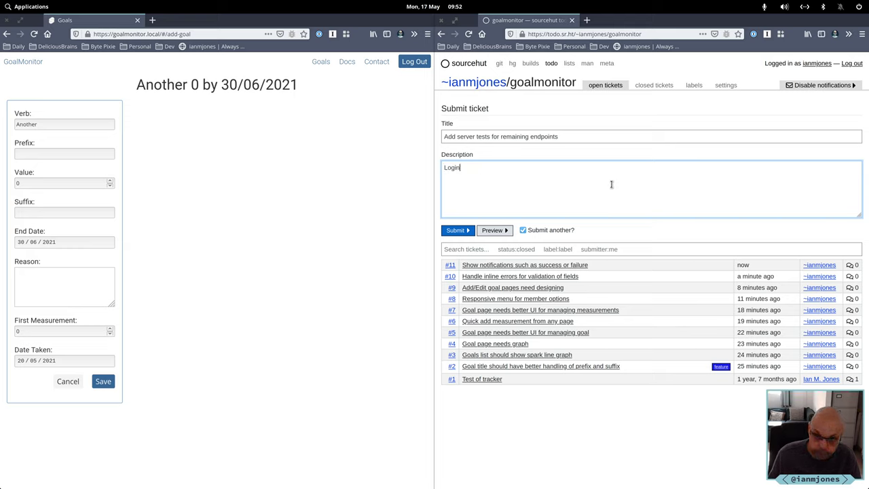
pyautogui.write(' and')
pyautogui.press('BackSpace')
pyautogui.press('BackSpace')
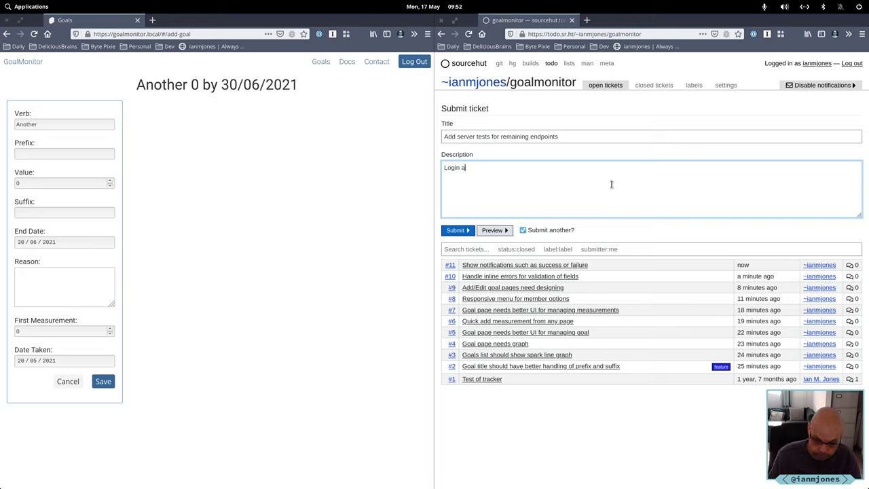
pyautogui.write('nd AddGoa')
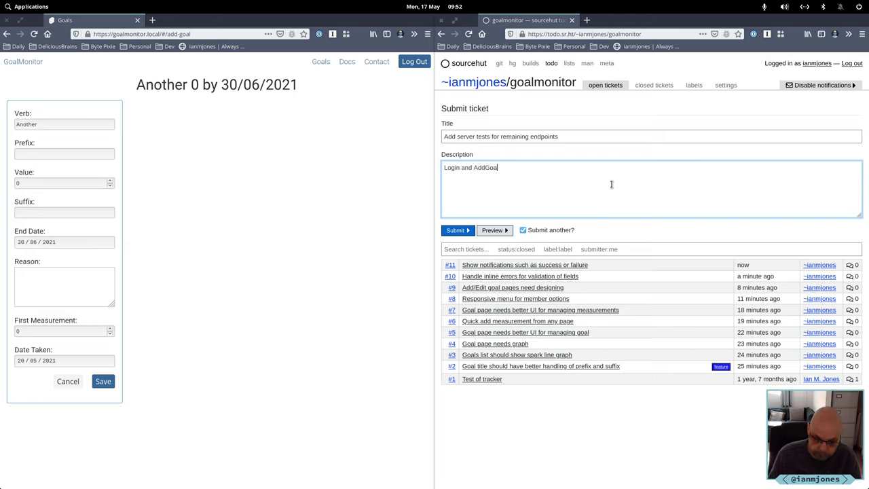
pyautogui.write('l')
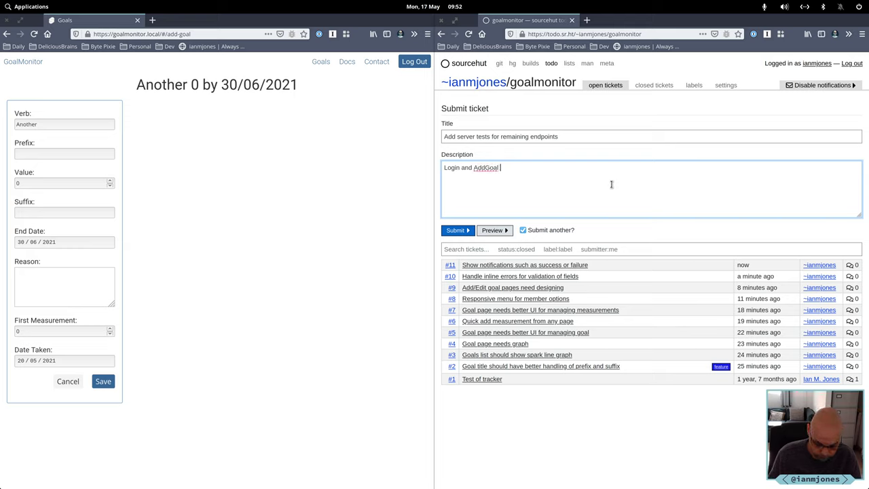
pyautogui.write(' pretty much')
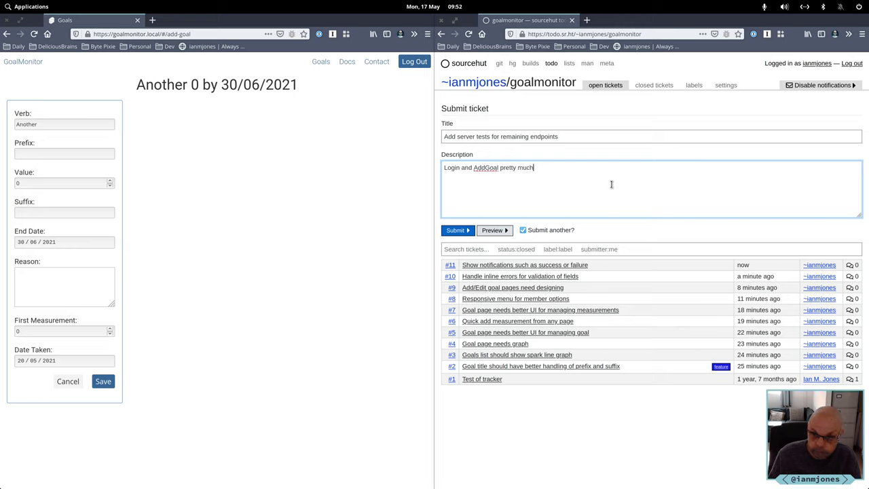
pyautogui.write(' done, all the rest ')
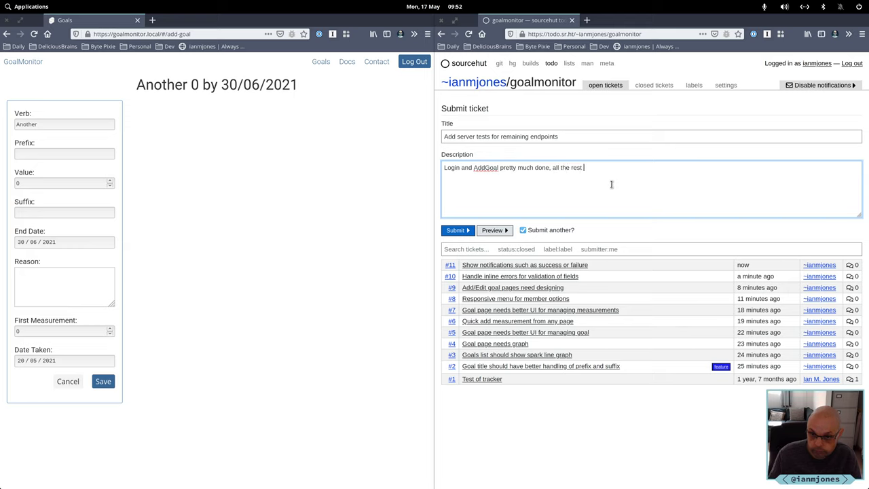
pyautogui.write('need ')
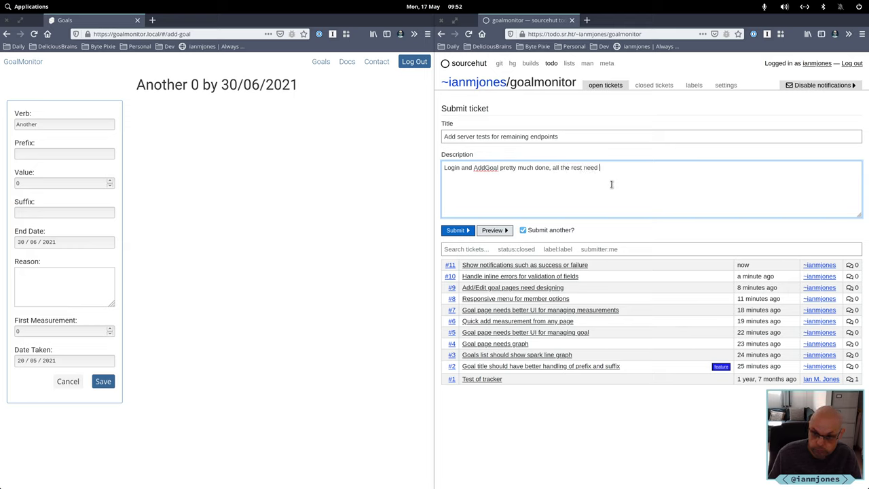
pyautogui.write('doing!')
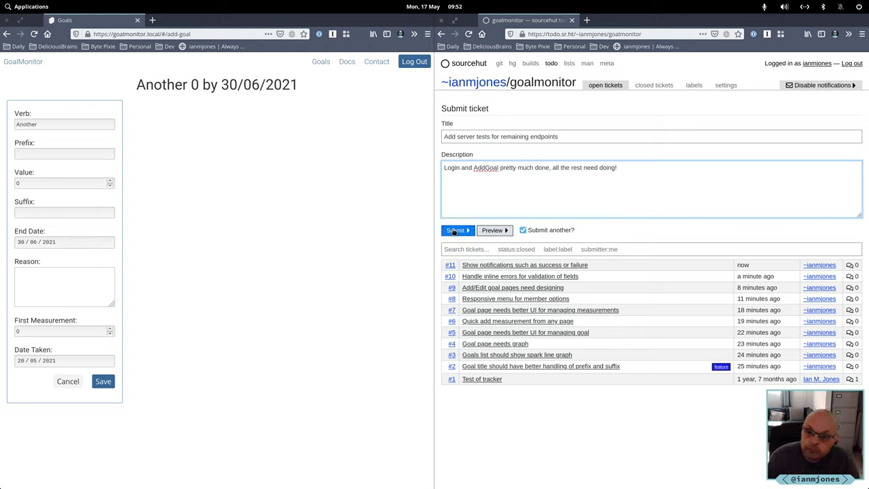
pyautogui.click(454, 231)
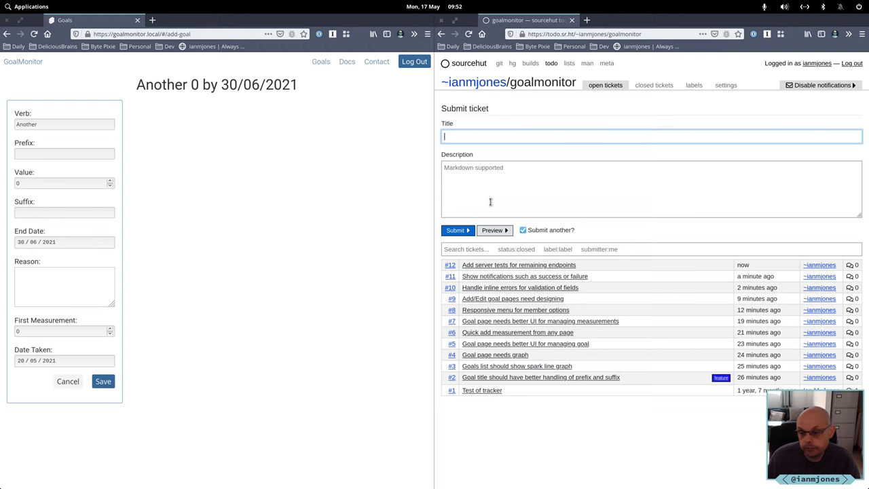
# Add the task label to the ticket "Add server tests for remaining endpoints".
pyautogui.click(516, 266)
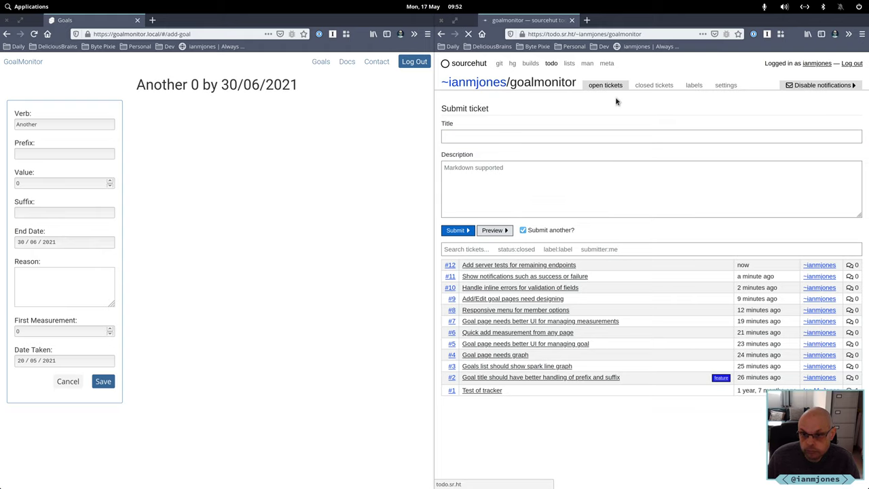
pyautogui.click(742, 190)
pyautogui.click(740, 239)
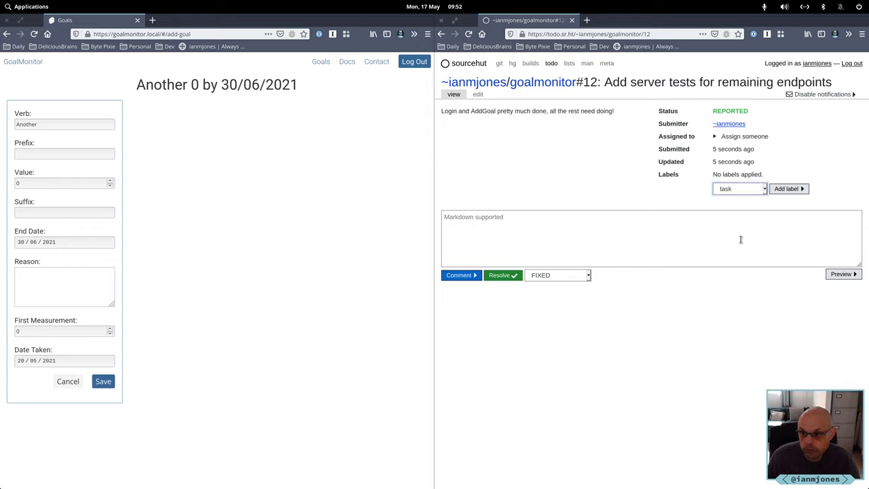
pyautogui.click(786, 190)
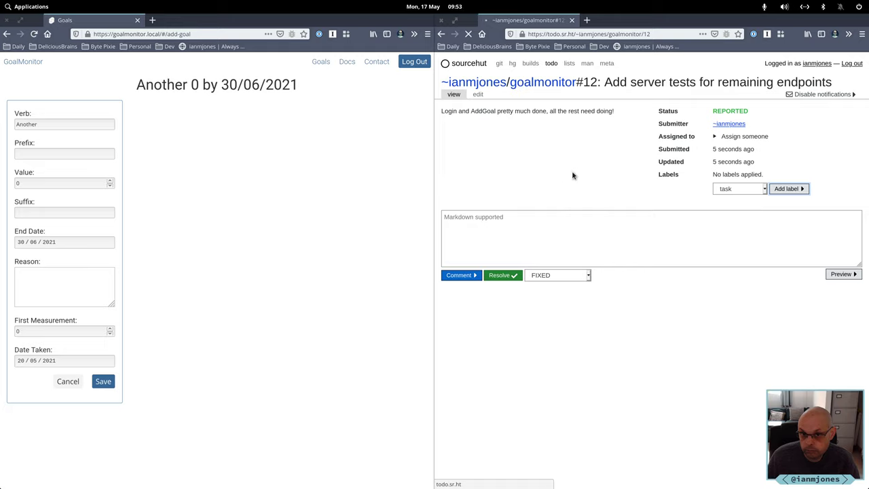
# Add the feature label to the ticket "Goals list should show spark line graph" from the goalmonitor tracker.
pyautogui.click(535, 83)
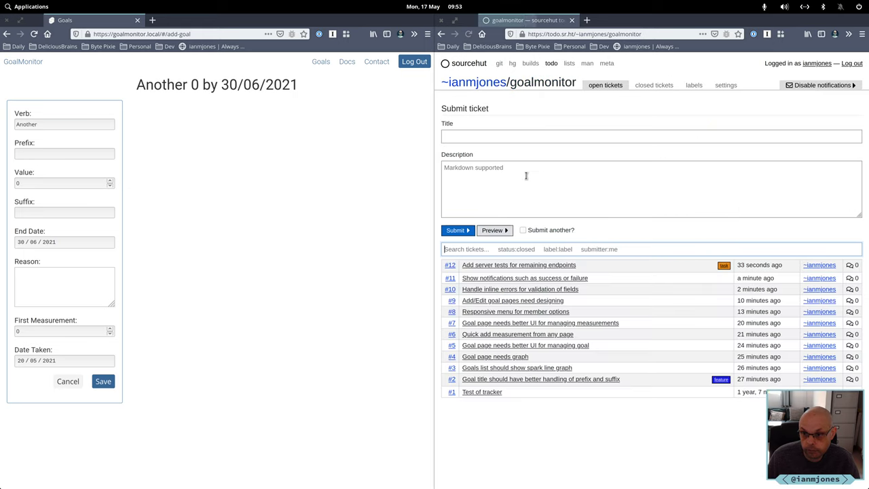
pyautogui.click(521, 370)
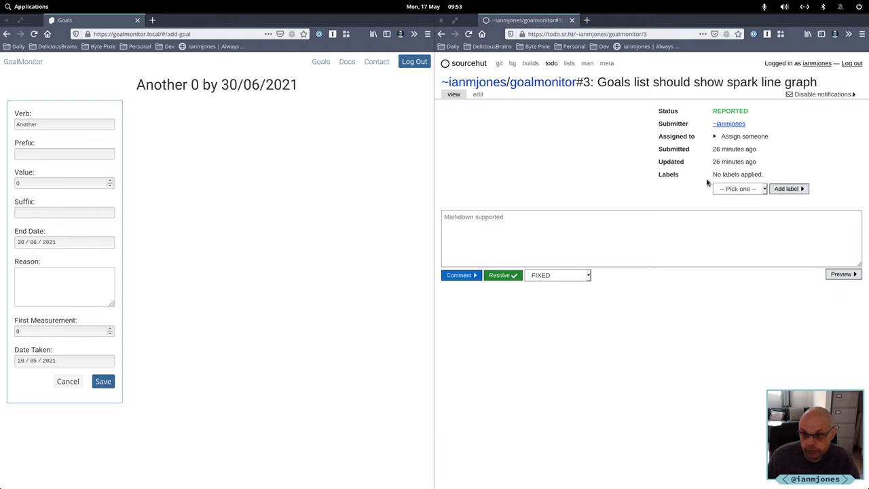
pyautogui.click(718, 188)
pyautogui.click(733, 225)
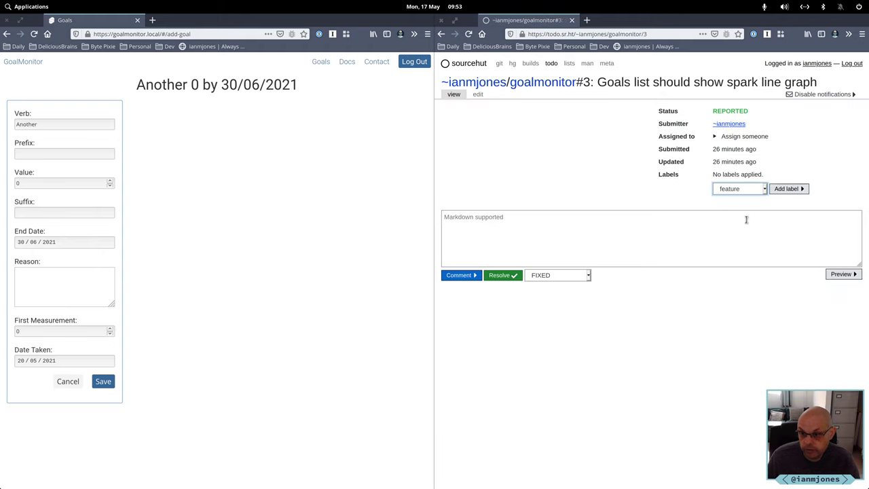
pyautogui.click(789, 188)
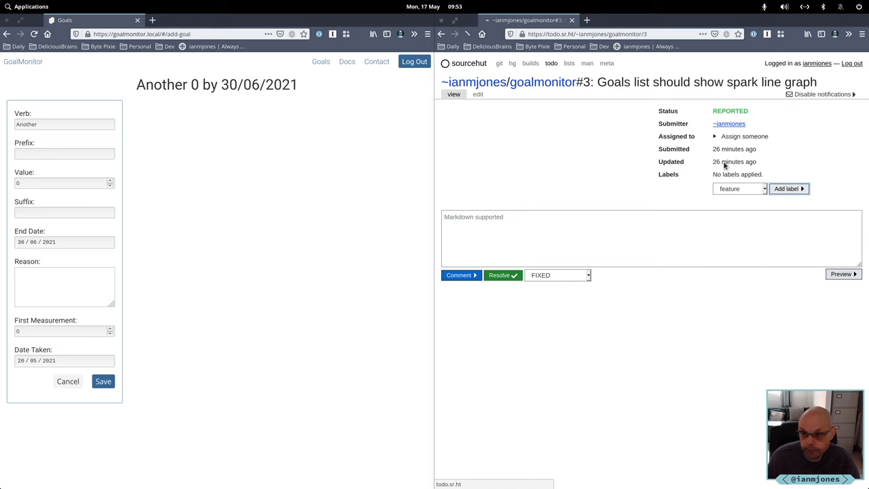
# Return to the tracker's ticket list and add the feature label to the ticket "Goal page needs graph".
pyautogui.click(534, 83)
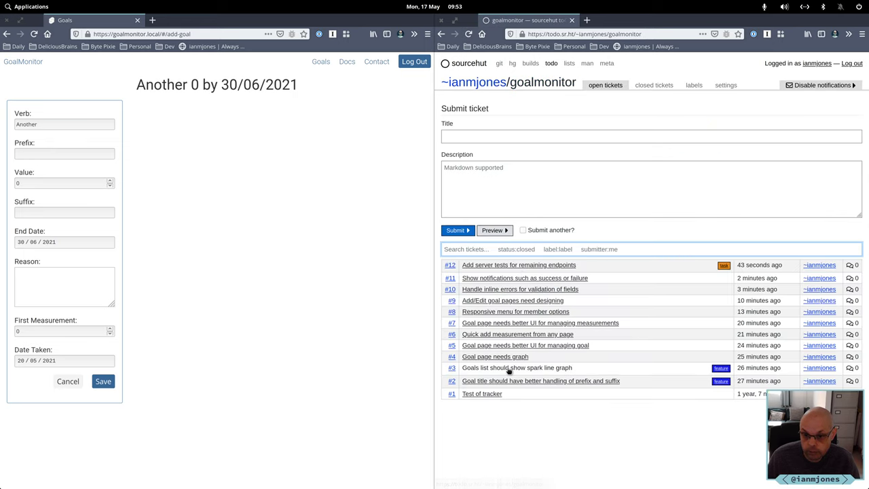
pyautogui.click(504, 356)
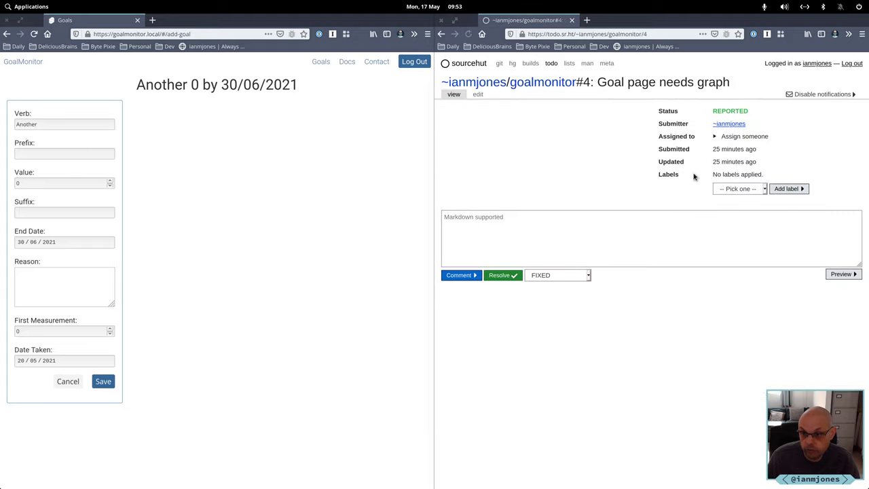
pyautogui.click(731, 189)
pyautogui.click(738, 224)
pyautogui.click(786, 190)
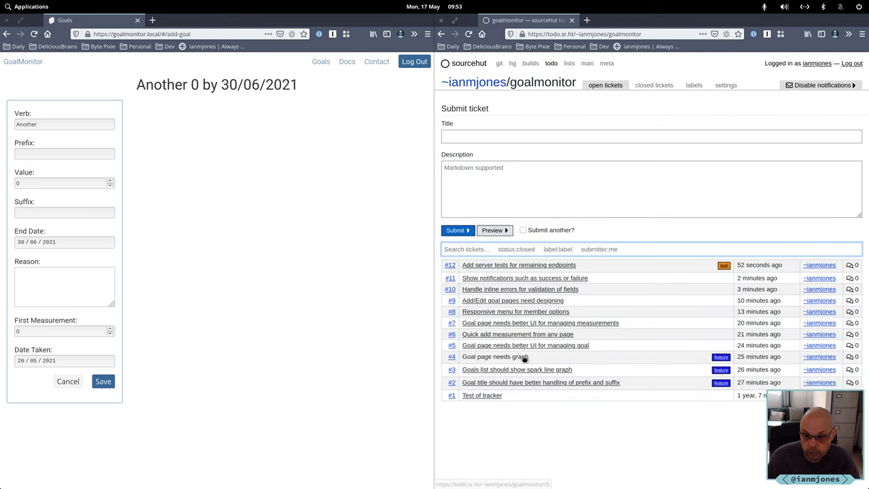
# Add the feature label to the ticket "Goal page needs better UI for managing goal".
pyautogui.click(518, 345)
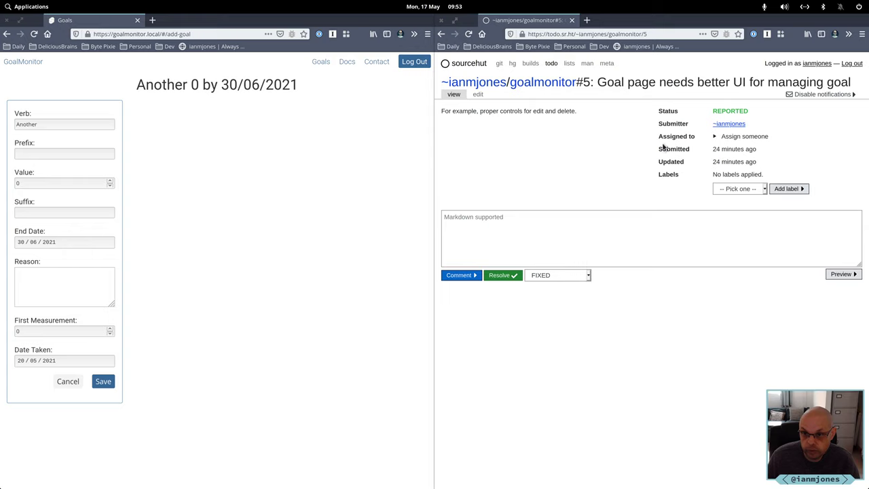
pyautogui.click(733, 189)
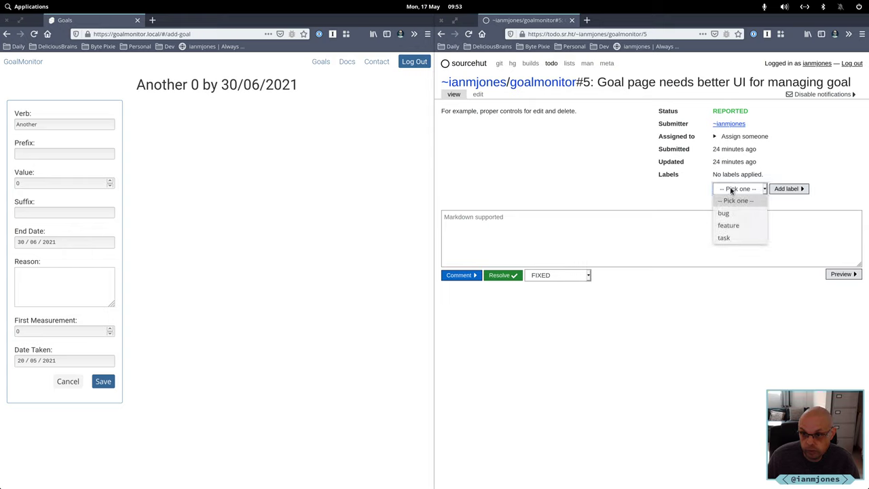
pyautogui.click(740, 225)
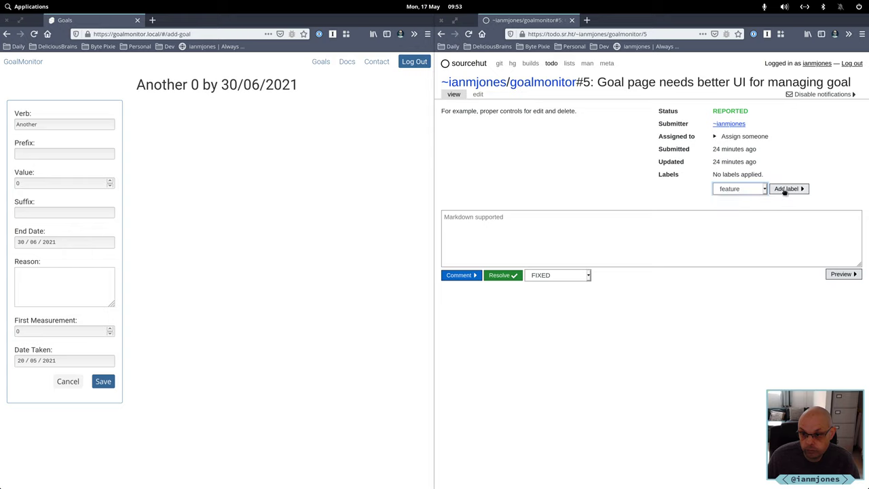
pyautogui.click(737, 191)
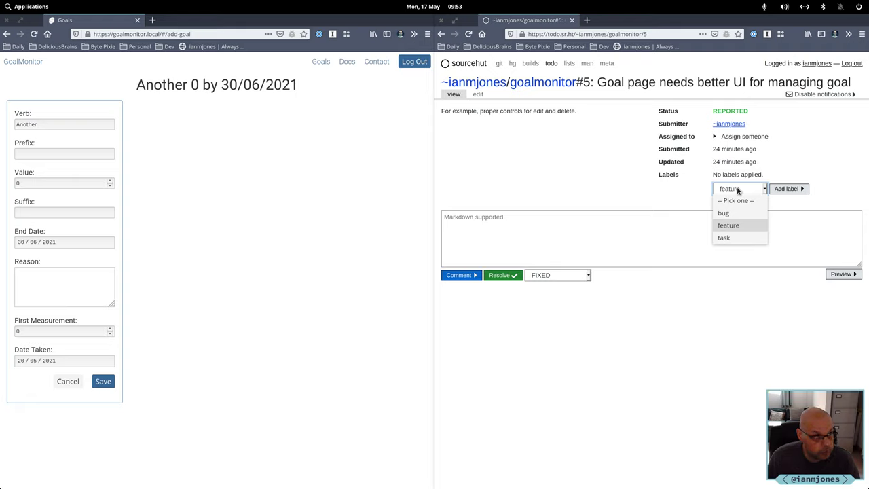
pyautogui.click(743, 225)
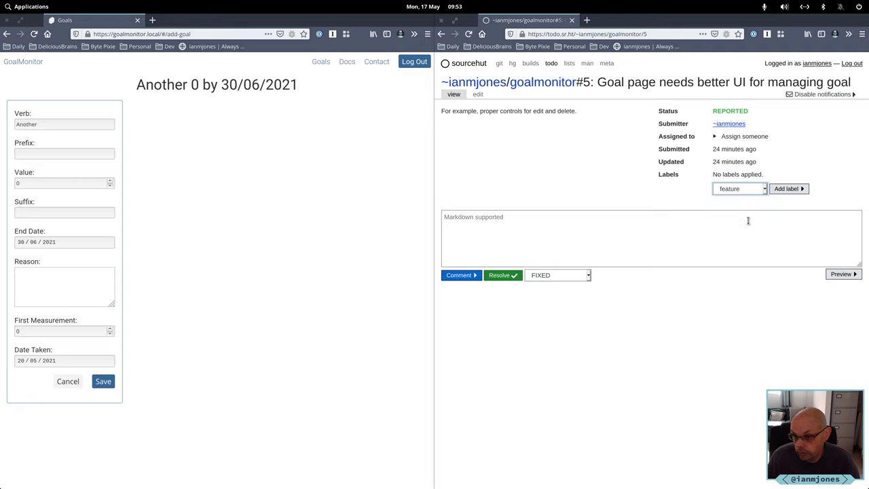
pyautogui.click(786, 189)
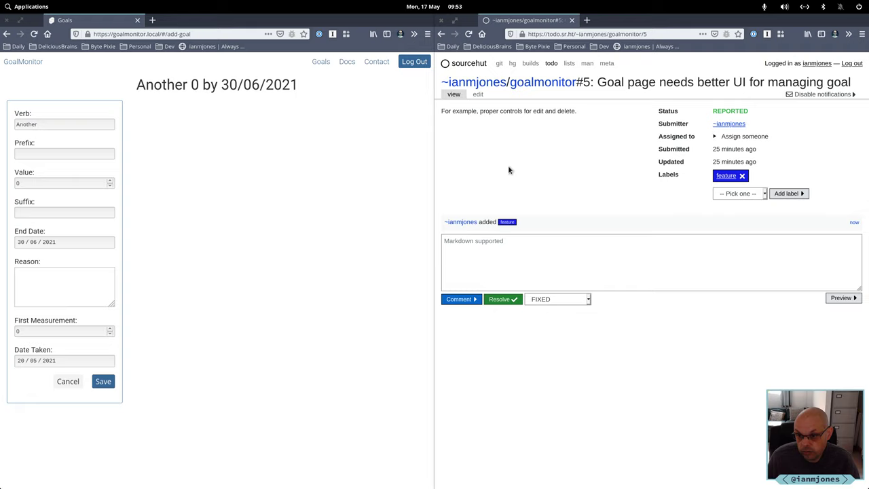
# Replace the feature label on the ticket "Goal page needs better UI for managing goal" with the task label.
pyautogui.click(743, 176)
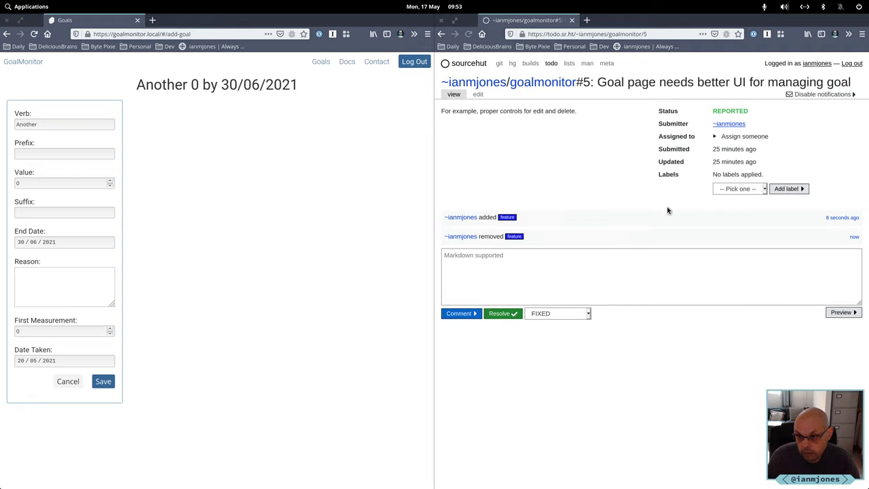
pyautogui.click(727, 191)
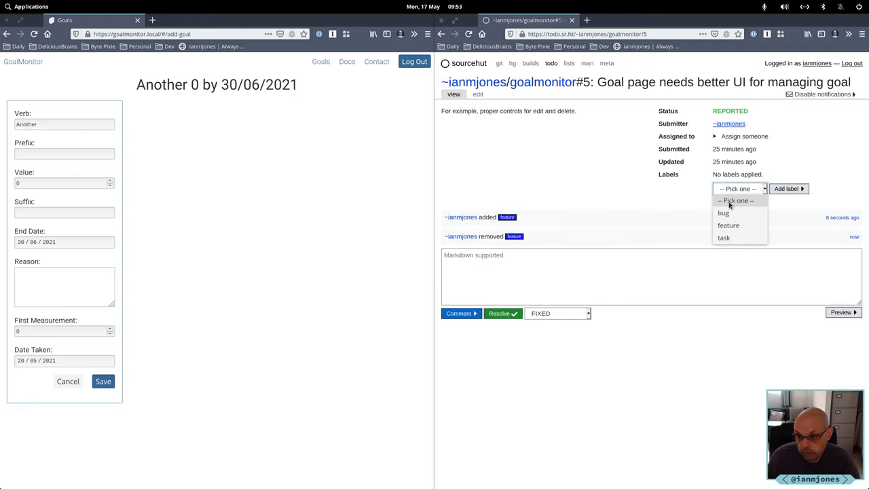
pyautogui.click(735, 236)
pyautogui.click(786, 189)
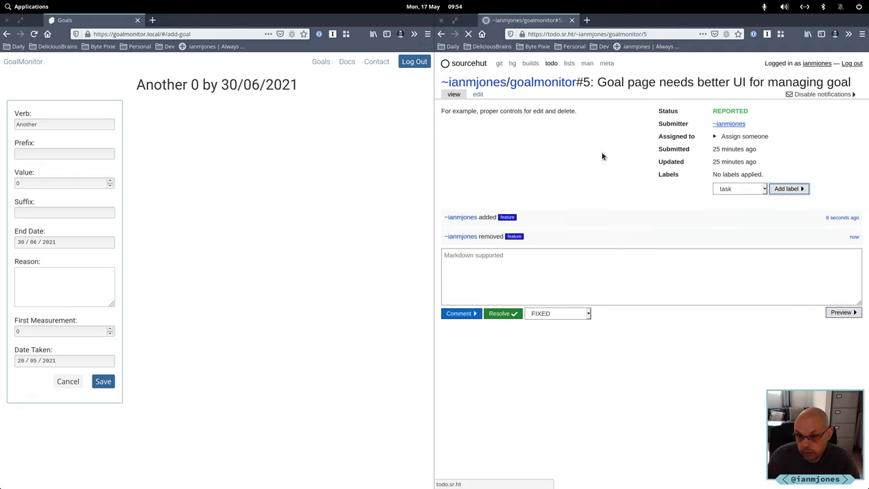
# Return to the tracker's ticket list and add the feature label to the ticket "Quick add measurement from any page".
pyautogui.click(540, 84)
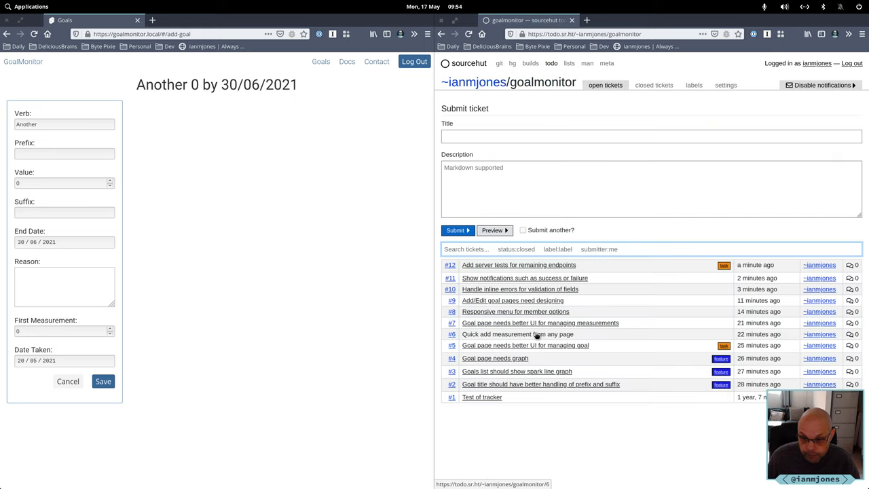
pyautogui.click(536, 334)
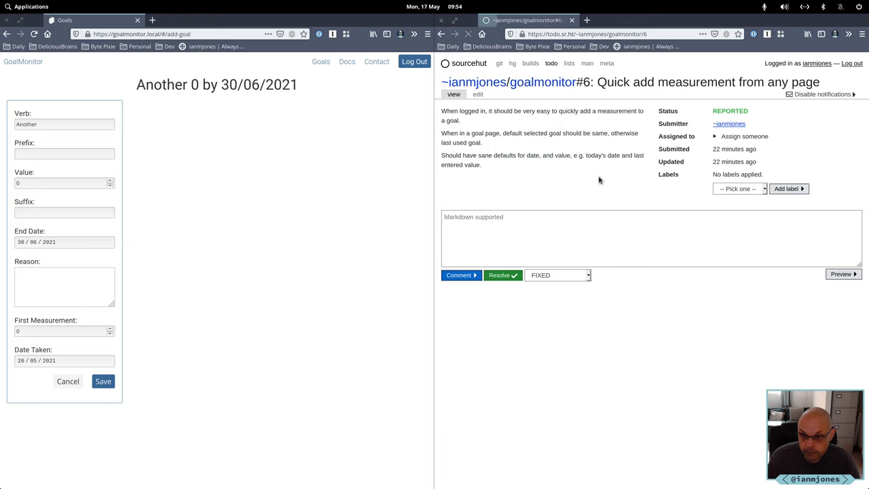
pyautogui.click(747, 191)
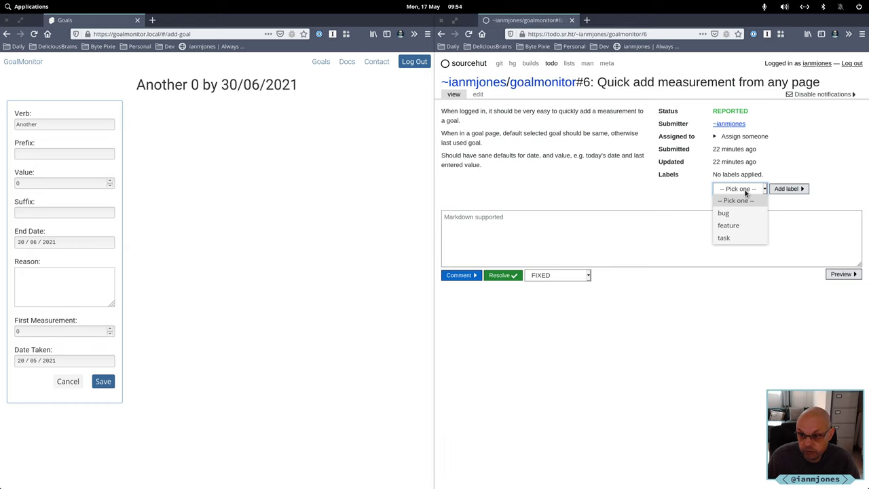
pyautogui.click(743, 225)
pyautogui.click(784, 189)
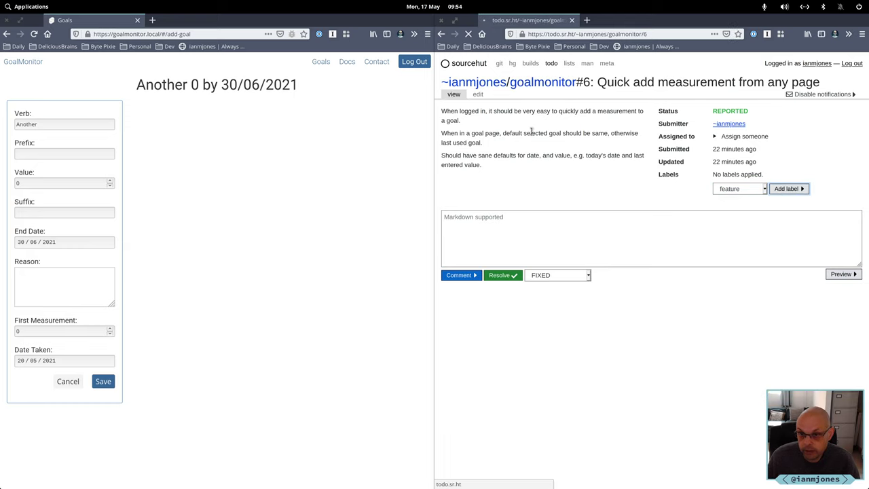
# From the ticket list, add the task label to the ticket "Goal page needs better UI for managing measurements".
pyautogui.click(539, 84)
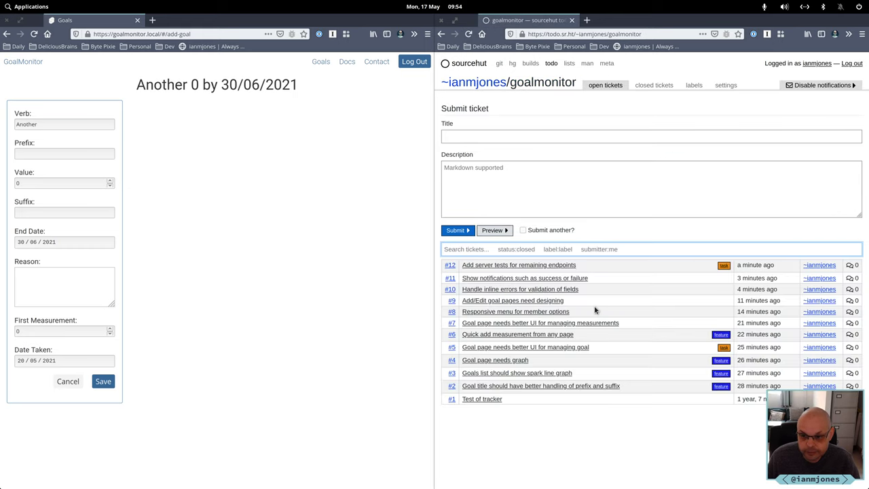
pyautogui.click(544, 324)
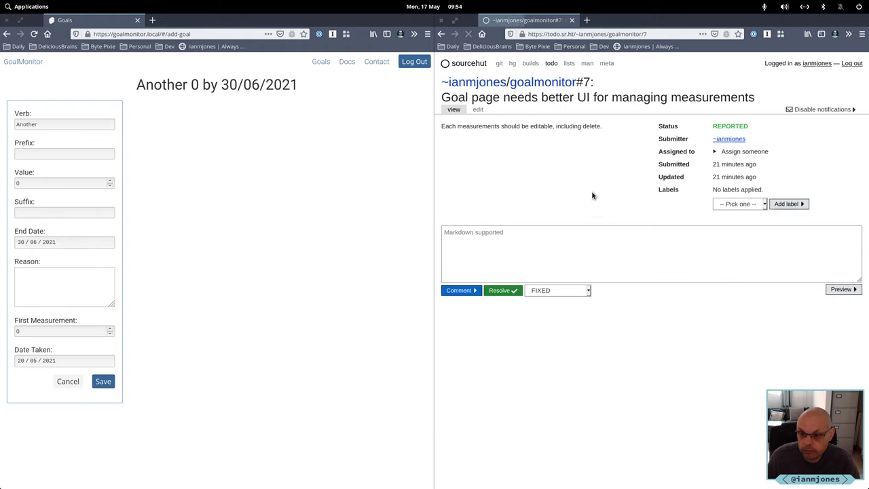
pyautogui.click(739, 206)
pyautogui.click(737, 253)
pyautogui.click(784, 204)
# Go back to the ticket list and add the task label to the ticket "Responsive menu for member options".
pyautogui.click(543, 82)
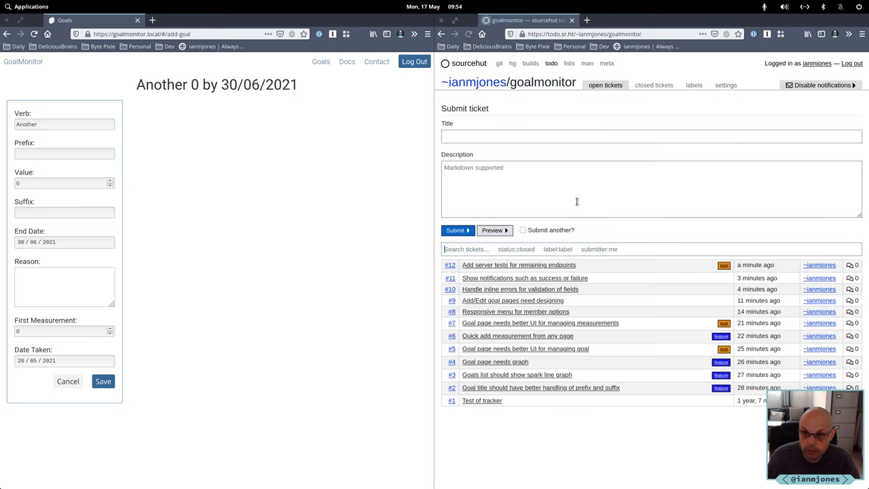
pyautogui.click(532, 312)
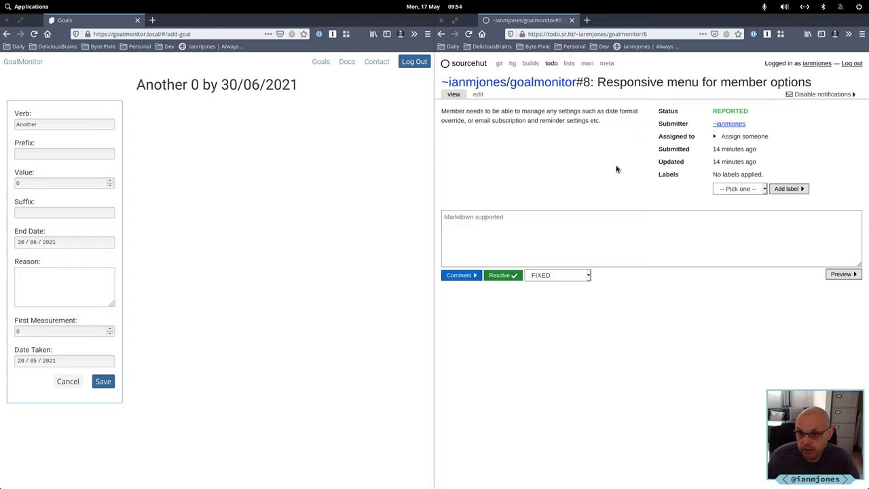
pyautogui.click(745, 192)
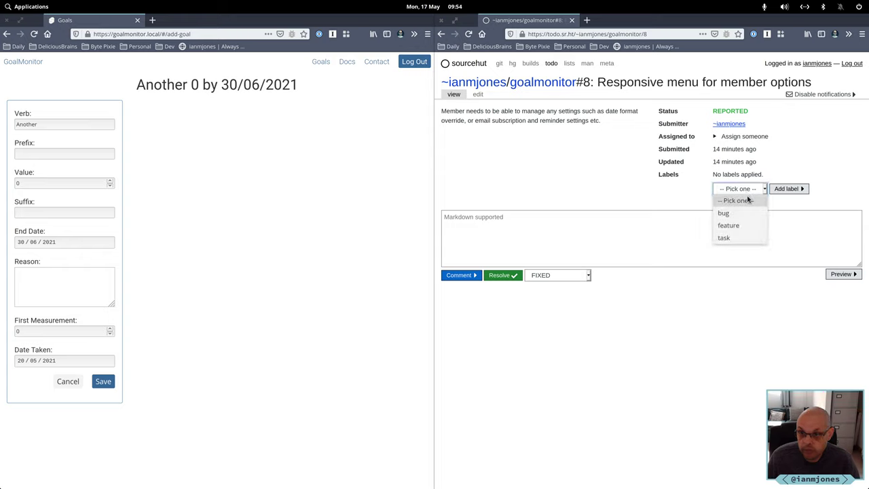
pyautogui.click(732, 246)
pyautogui.click(786, 190)
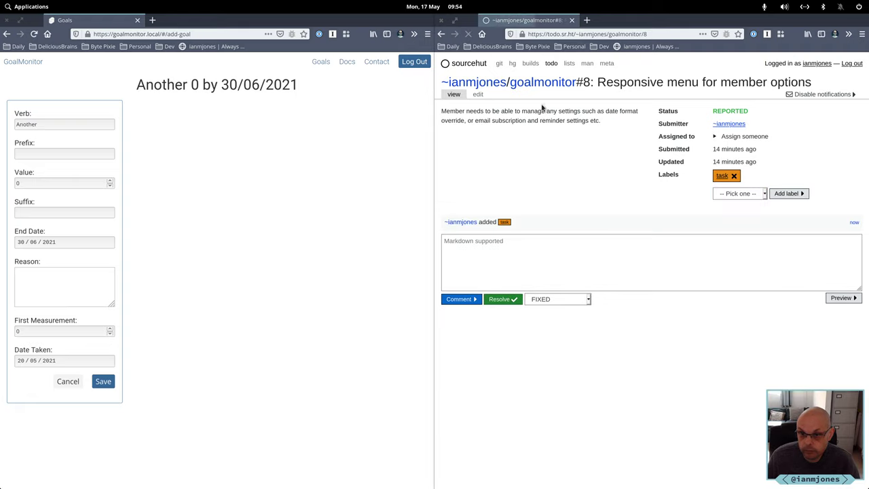
# Go back to the ticket list and add the task label to the ticket "Add/Edit goal pages need designing".
pyautogui.click(541, 82)
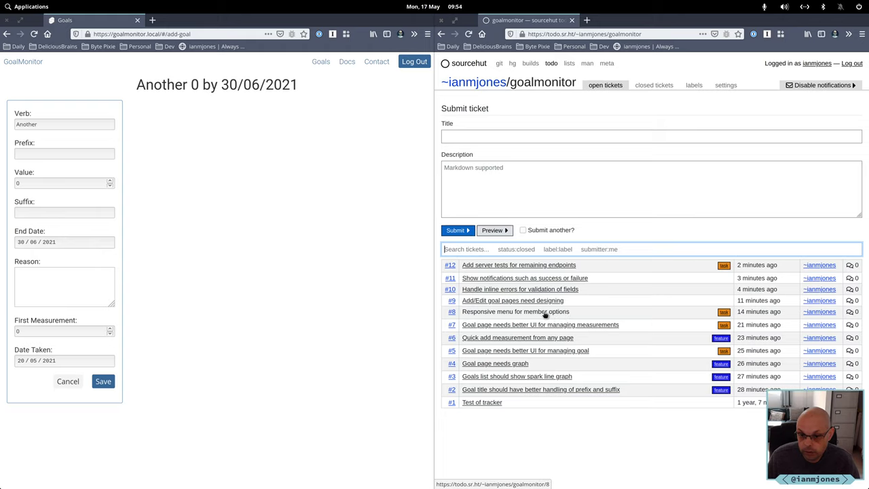
pyautogui.click(534, 296)
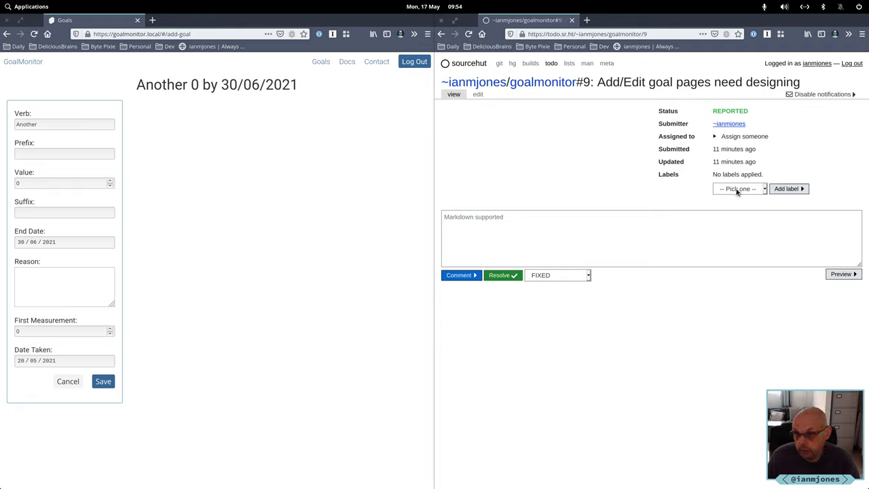
pyautogui.click(738, 190)
pyautogui.click(745, 238)
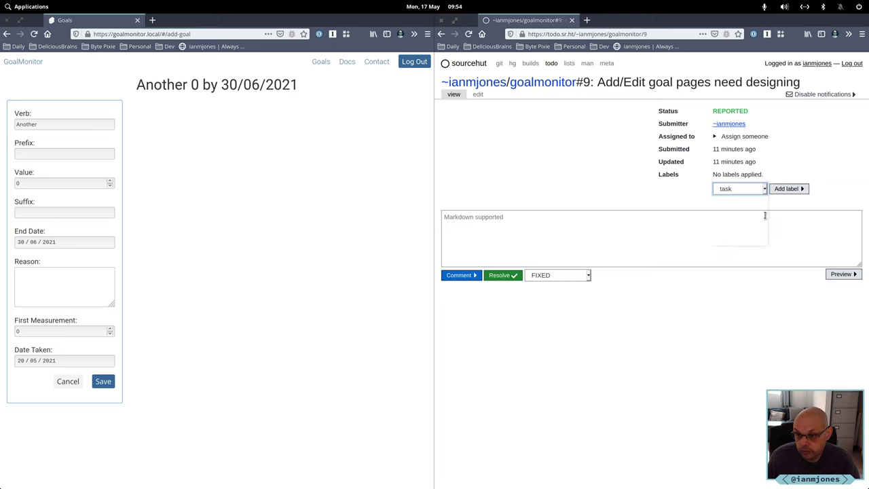
pyautogui.click(782, 189)
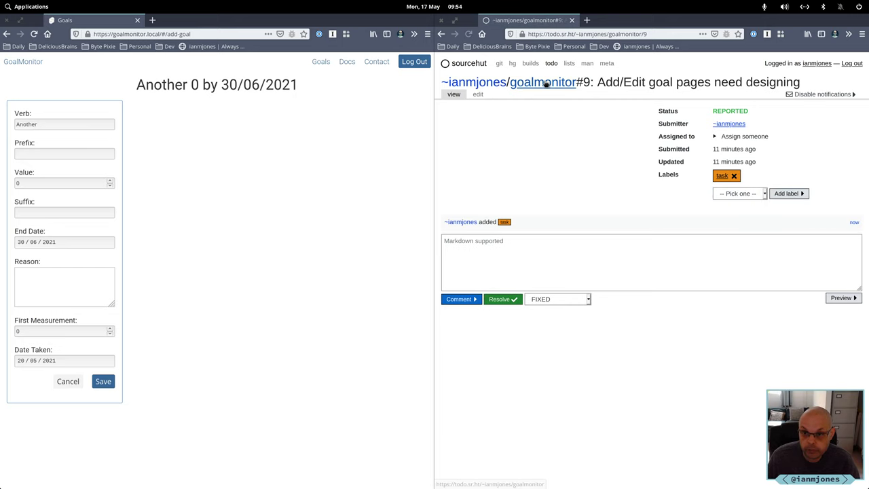
# Go back to the ticket list and add the task label to the ticket "Handle inline errors for validation of fields".
pyautogui.click(546, 83)
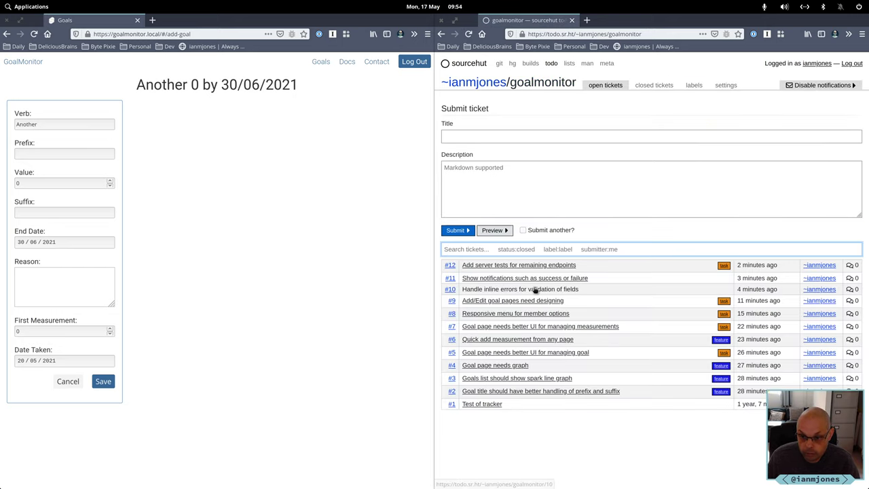
pyautogui.click(535, 288)
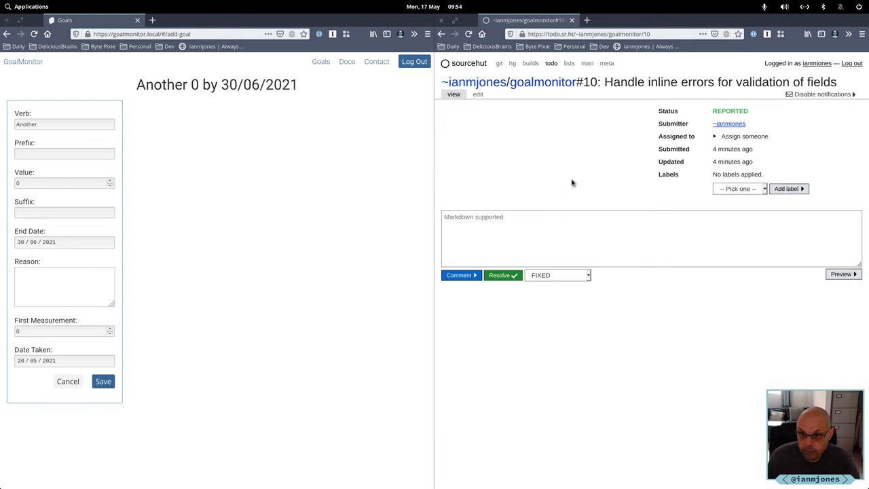
pyautogui.click(735, 190)
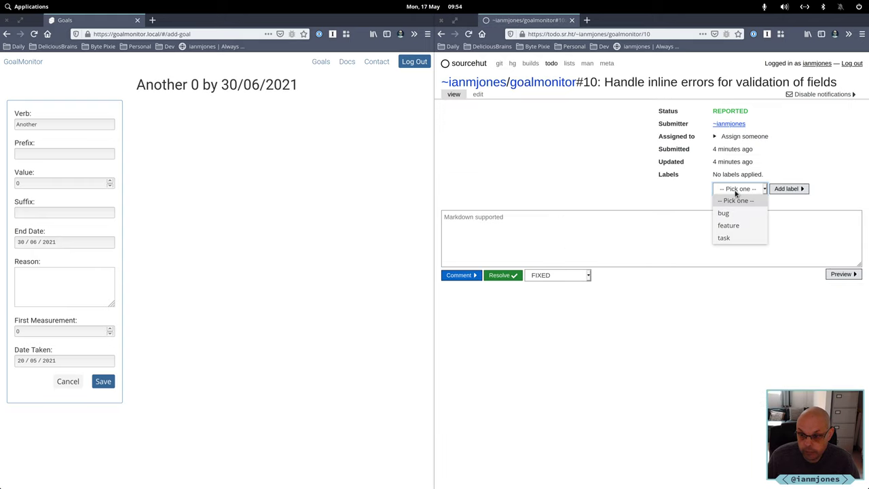
pyautogui.click(731, 237)
pyautogui.click(789, 189)
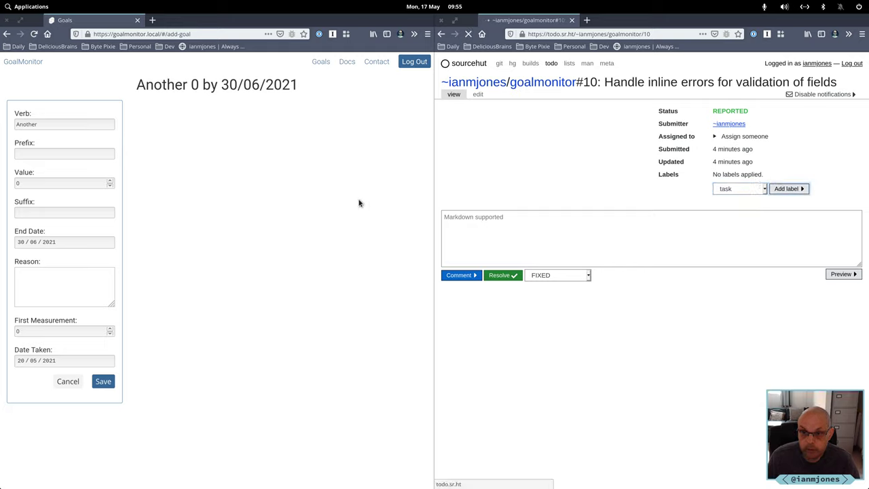
# Go back to the ticket list and add the task label to the ticket "Show notifications such as success or failure".
pyautogui.click(540, 86)
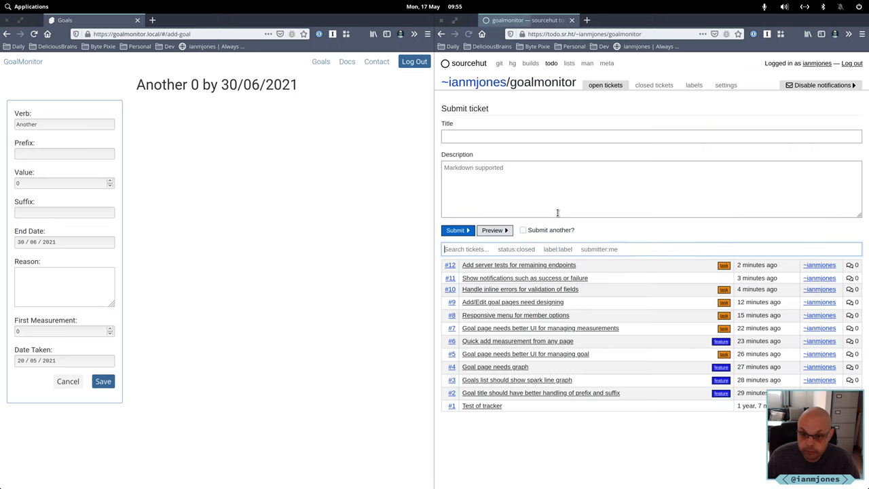
pyautogui.click(520, 279)
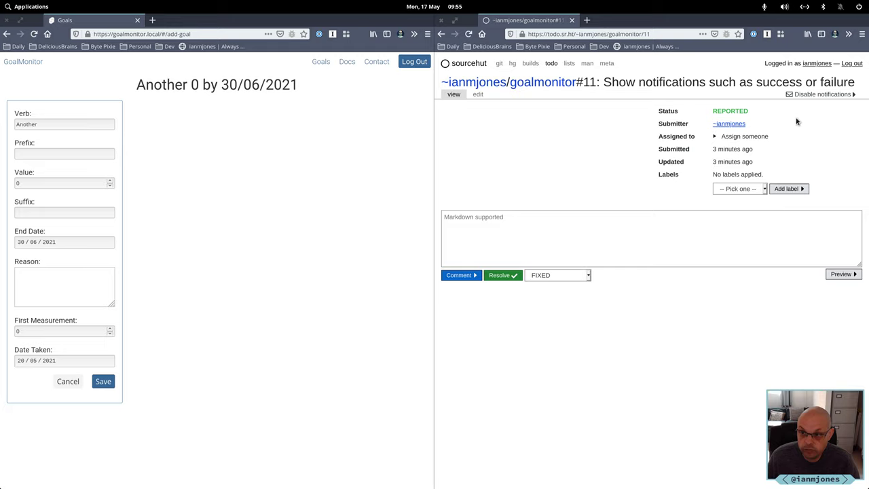
pyautogui.click(743, 190)
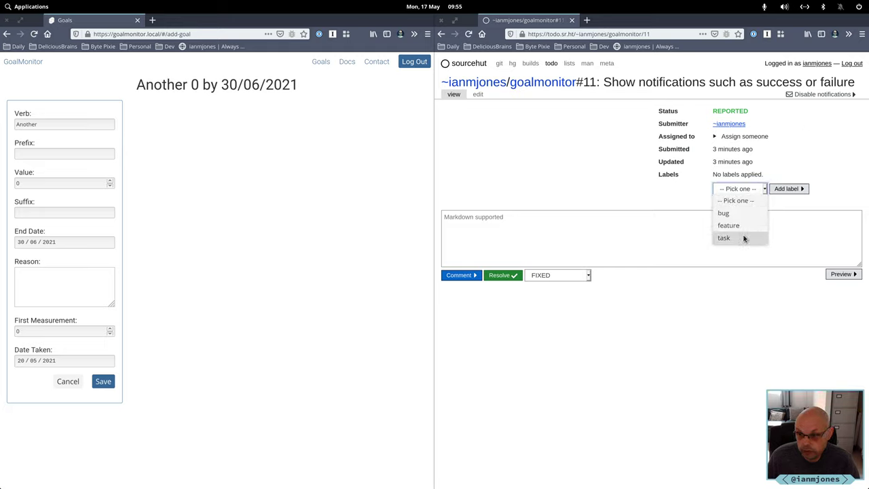
pyautogui.click(742, 235)
pyautogui.click(785, 190)
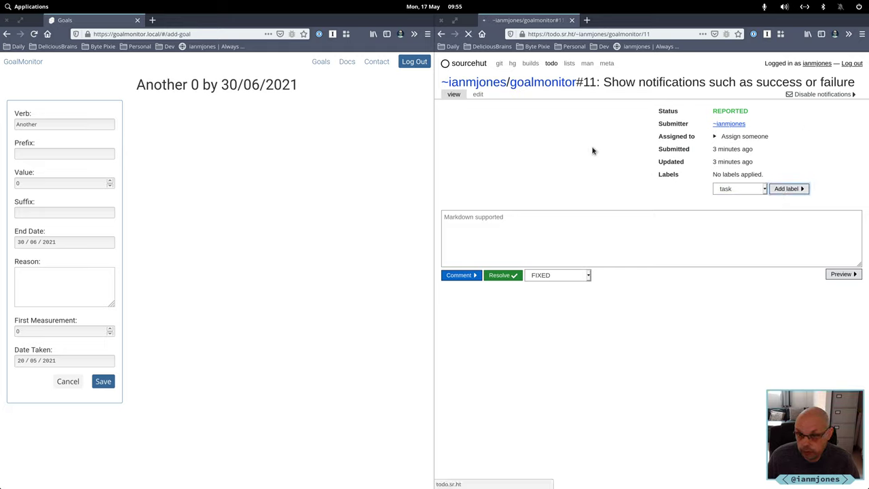
# Return to the goalmonitor tracker's ticket list and switch to the empty desktop workspace.
pyautogui.click(533, 82)
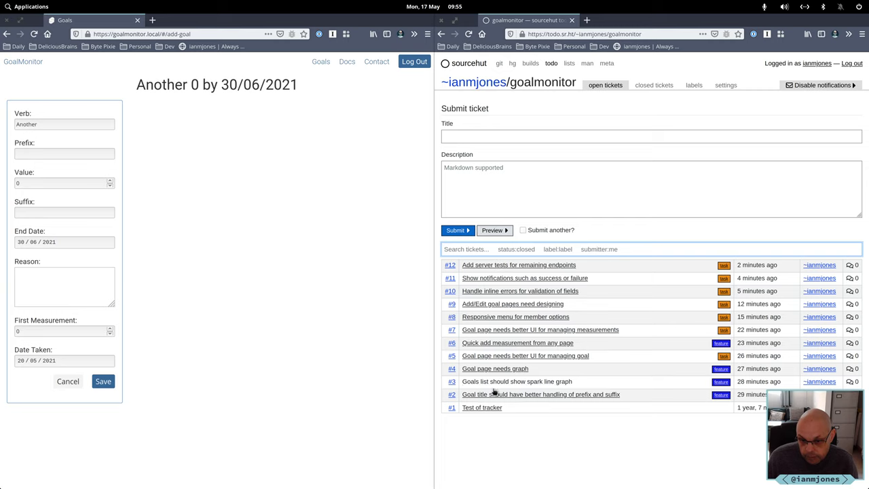
pyautogui.click(337, 165)
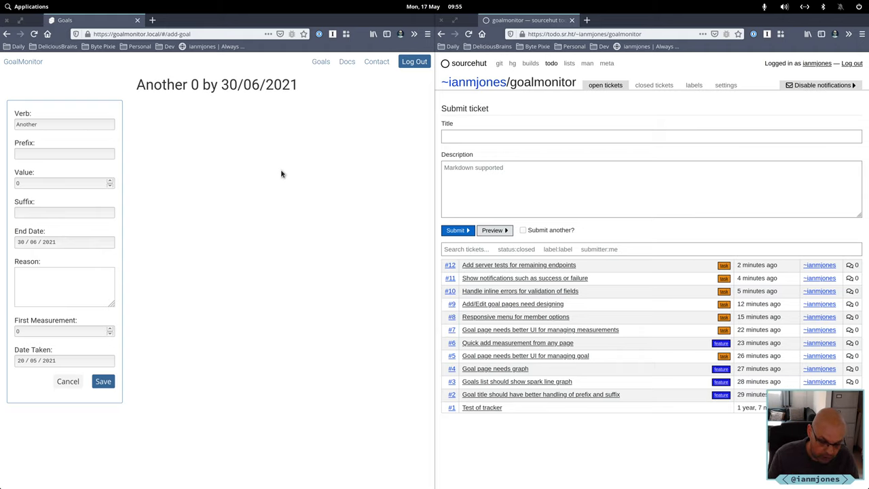
pyautogui.press('super+Right')
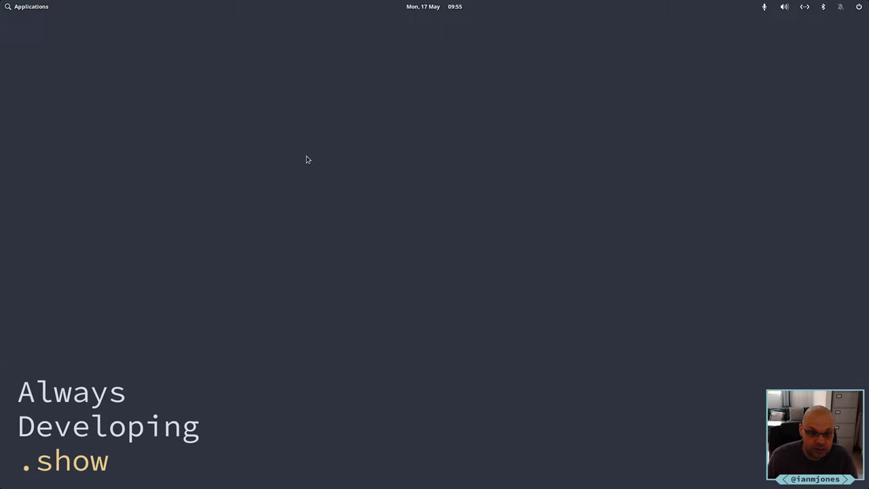